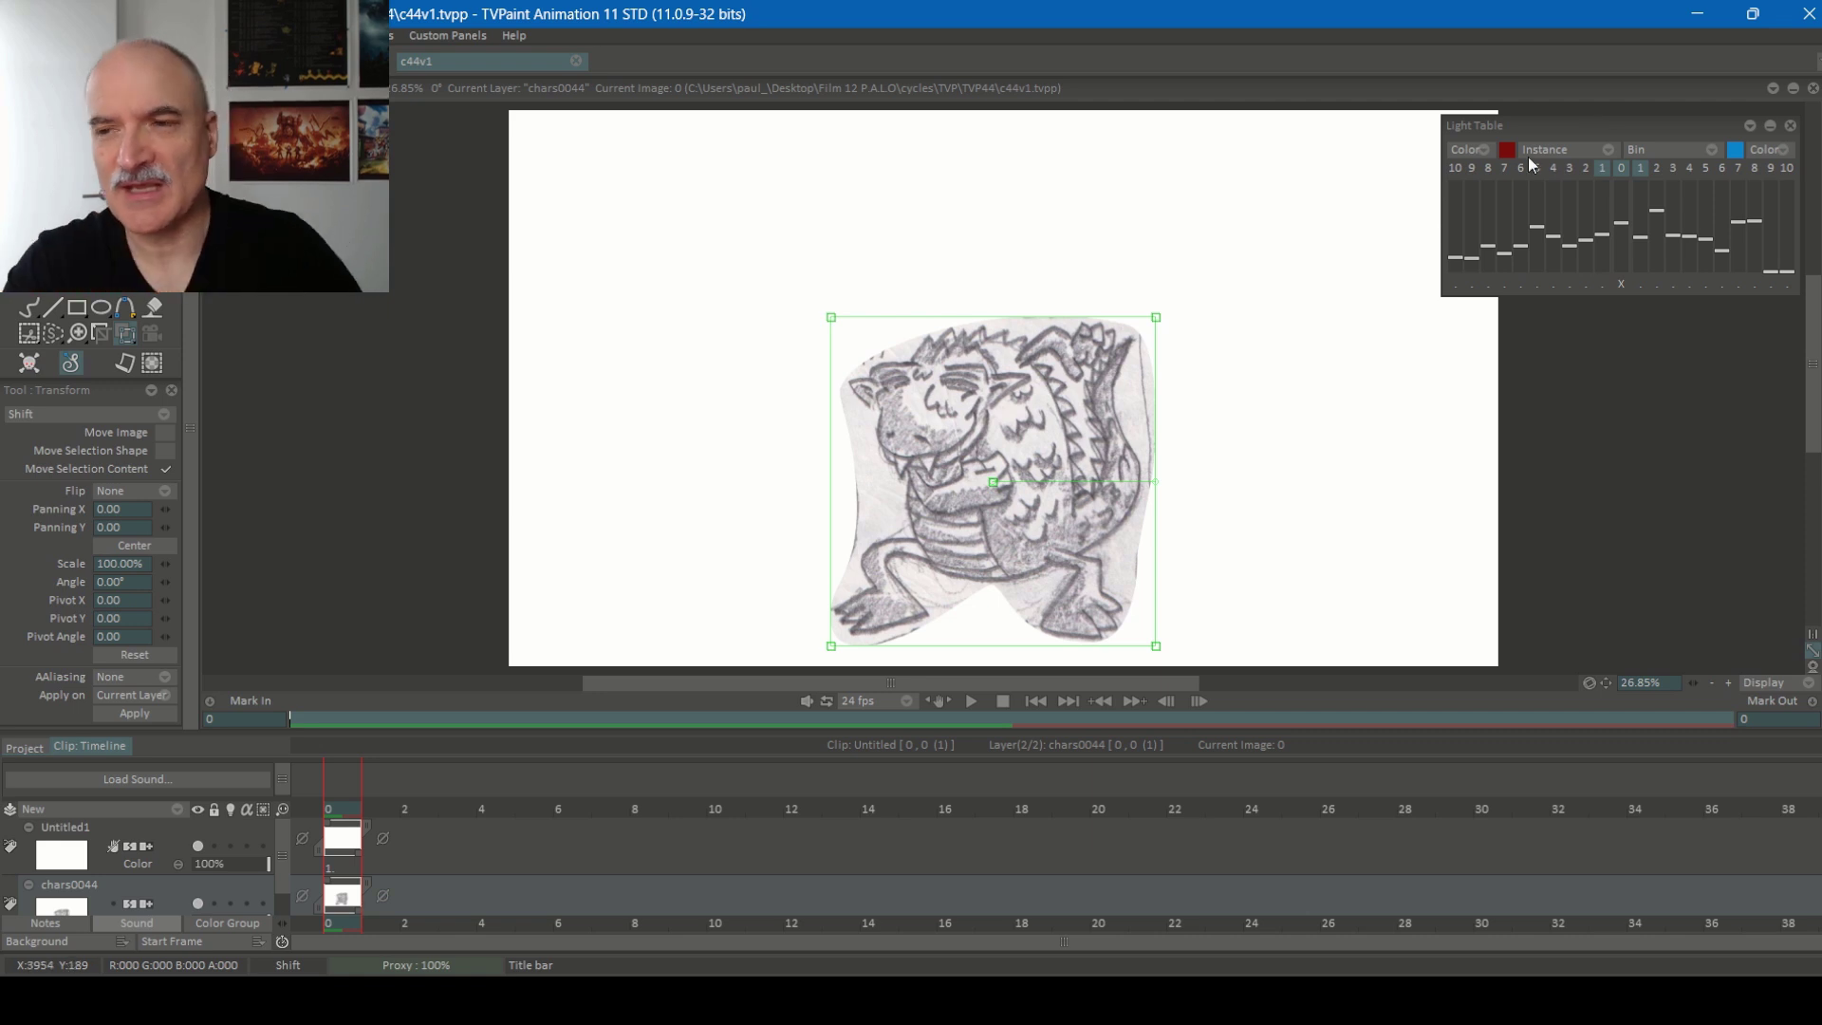
Check the chars0044 sketch placement, then select the blank Untitled1 layer for drawing
scroll(1233, 434, up, 5)
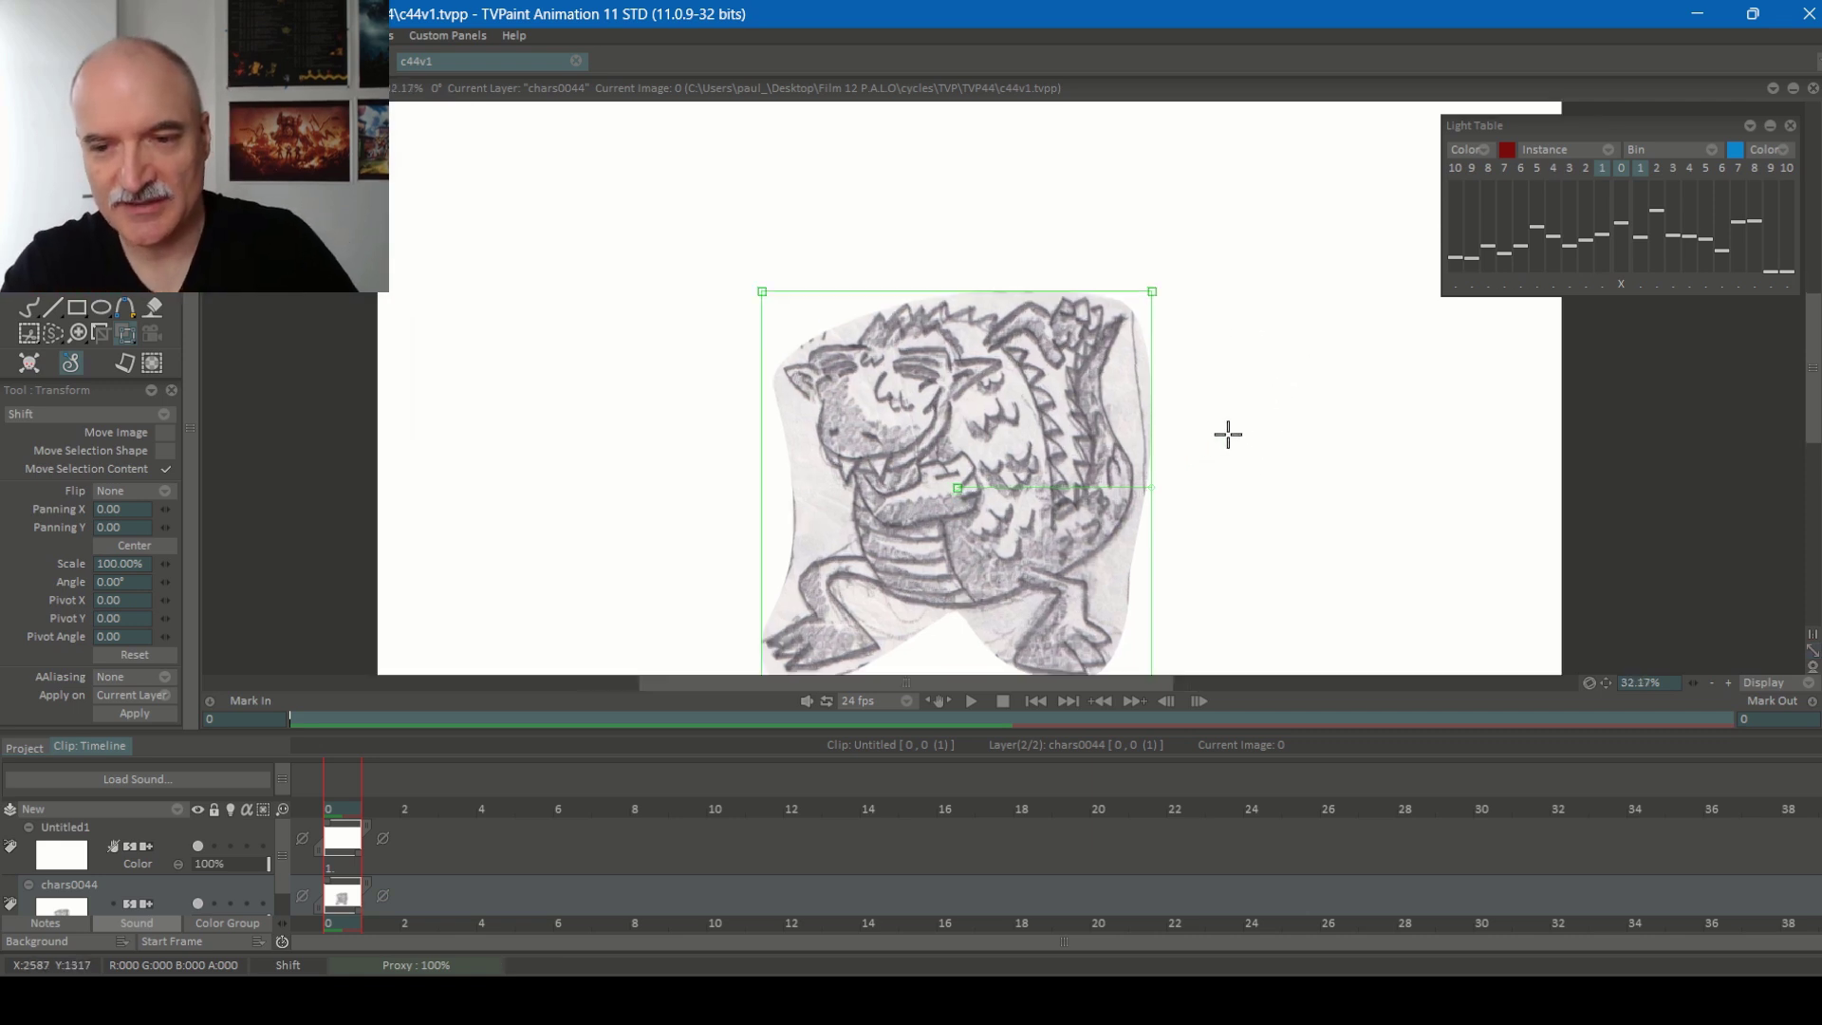
scroll(1268, 370, down, 5)
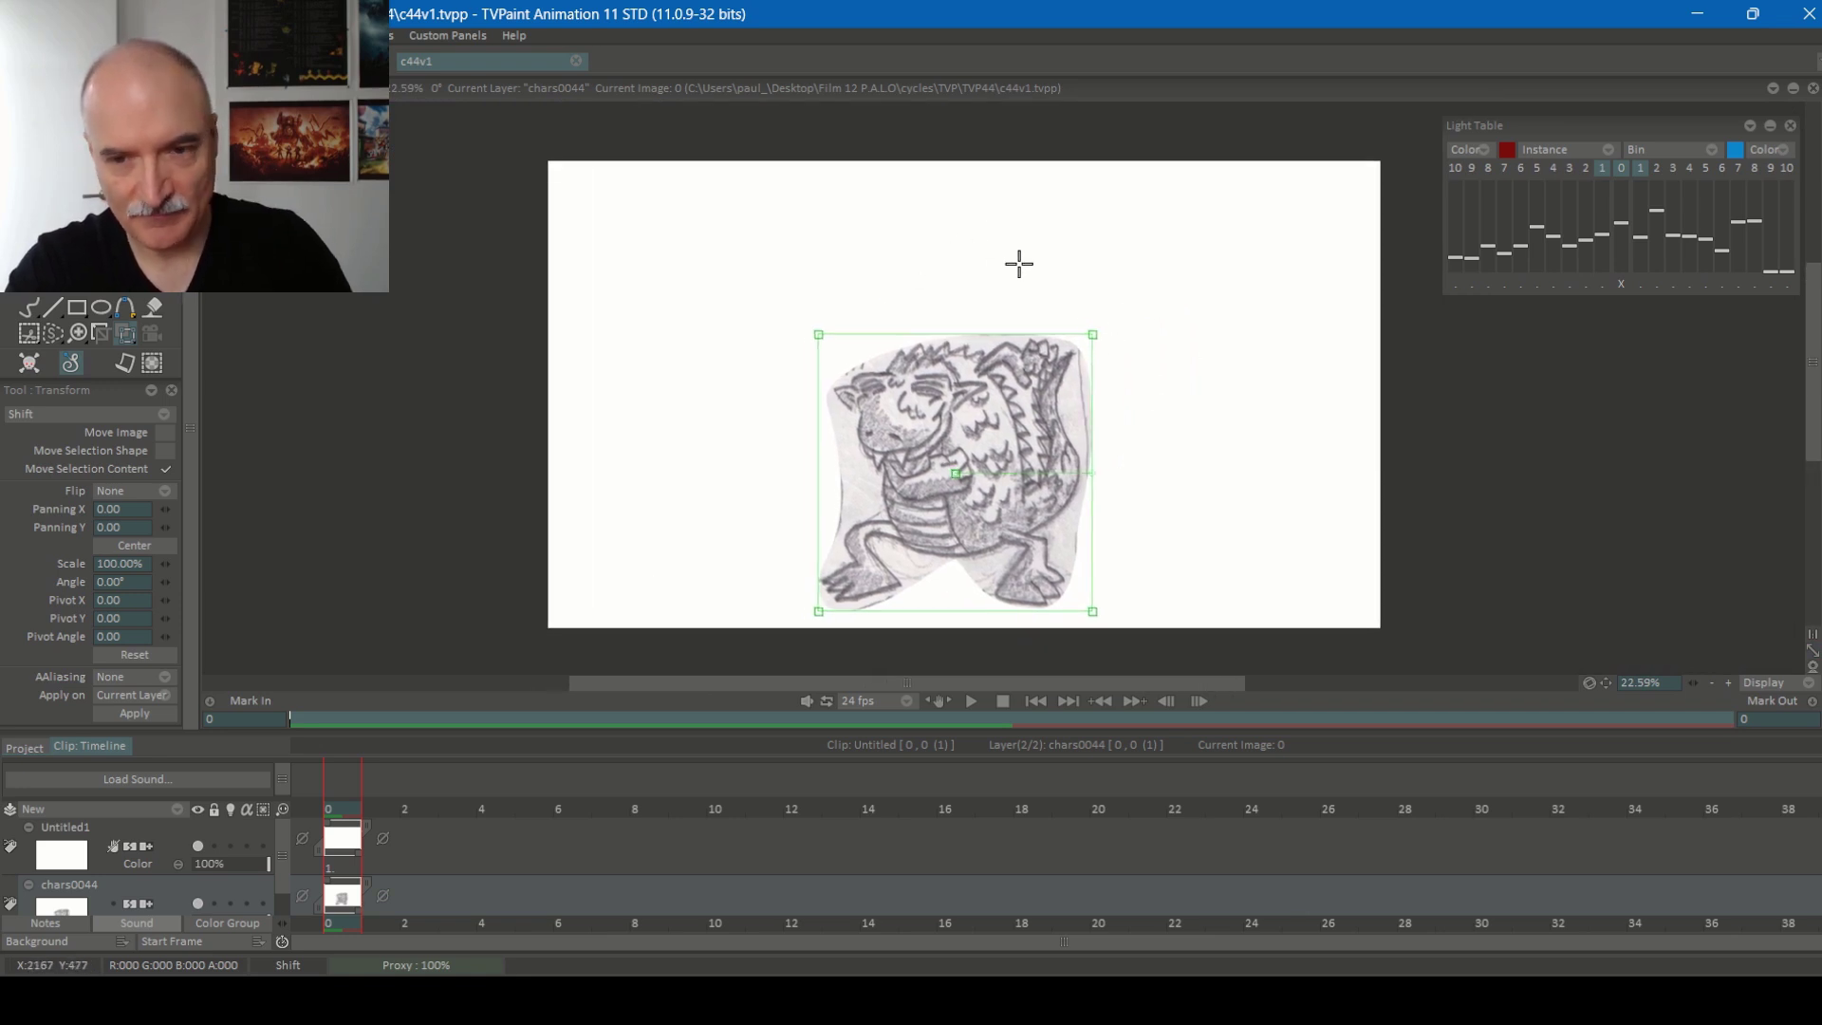
click(177, 830)
Switch to the Oil Brush and set its size to 12
key(Tab)
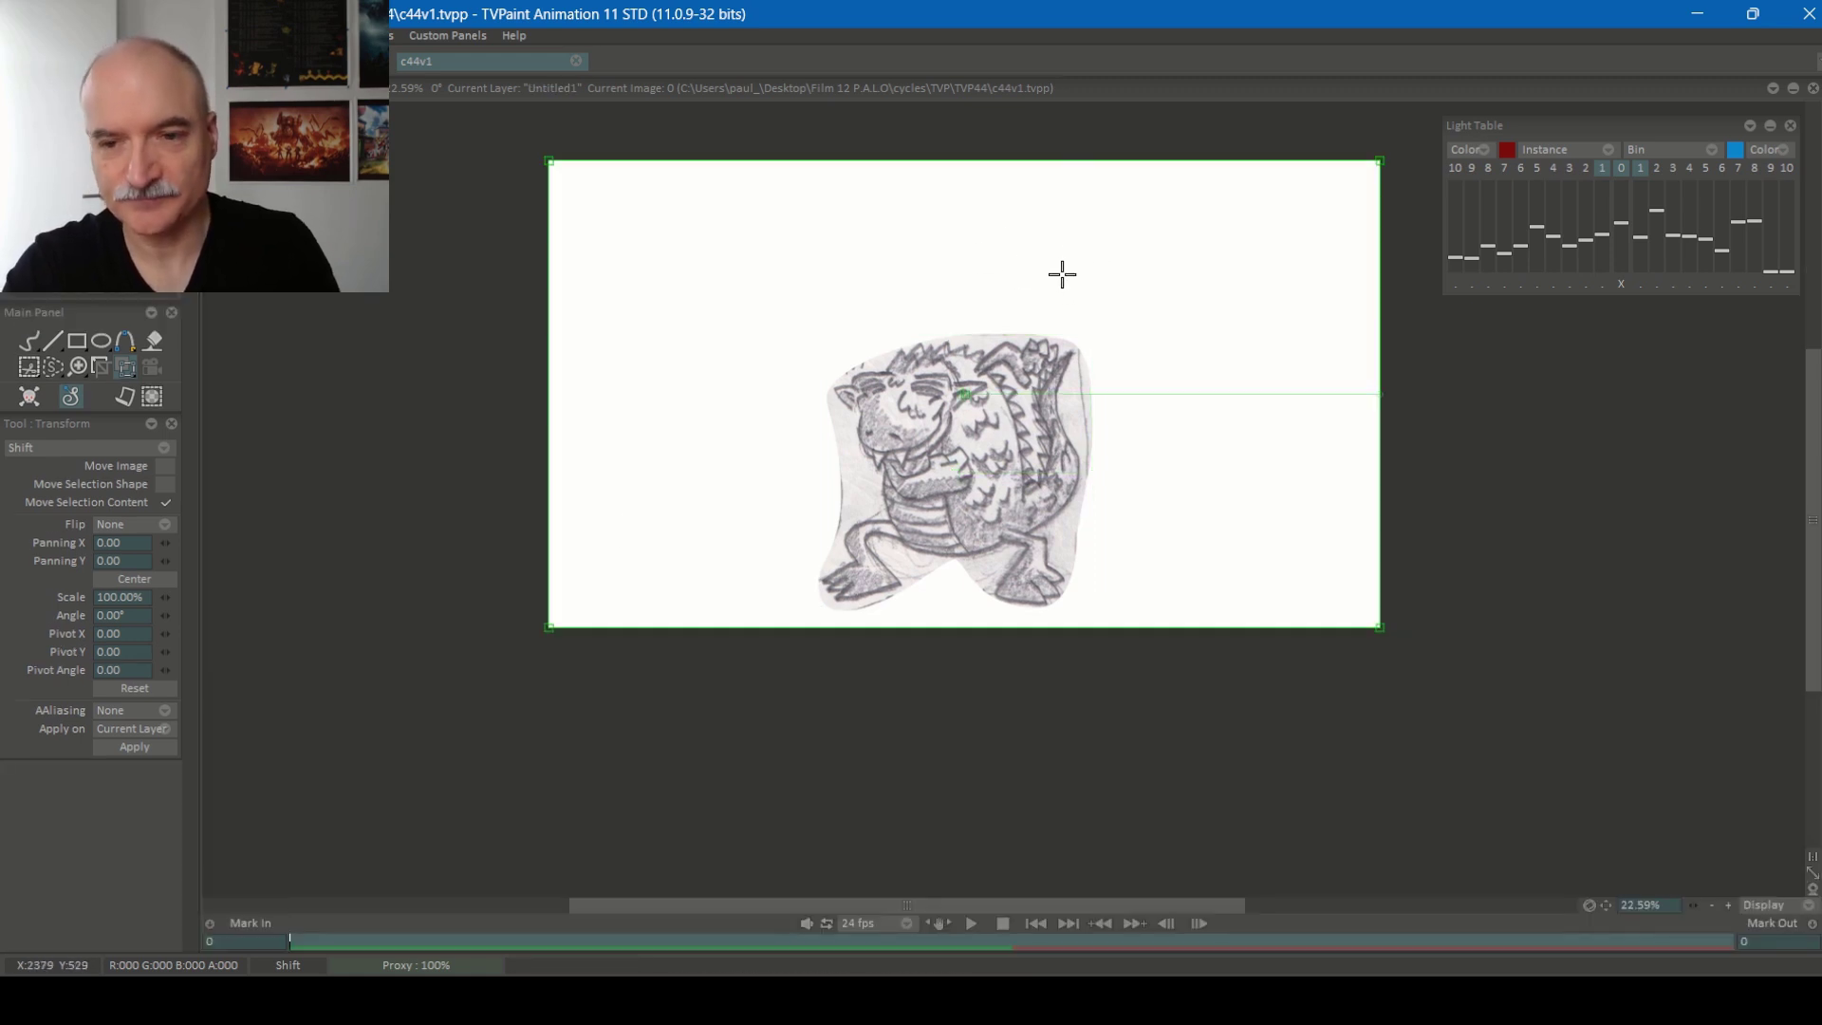
key(Tab)
key(b)
drag(1017, 220, 1071, 275)
key(ctrl+z)
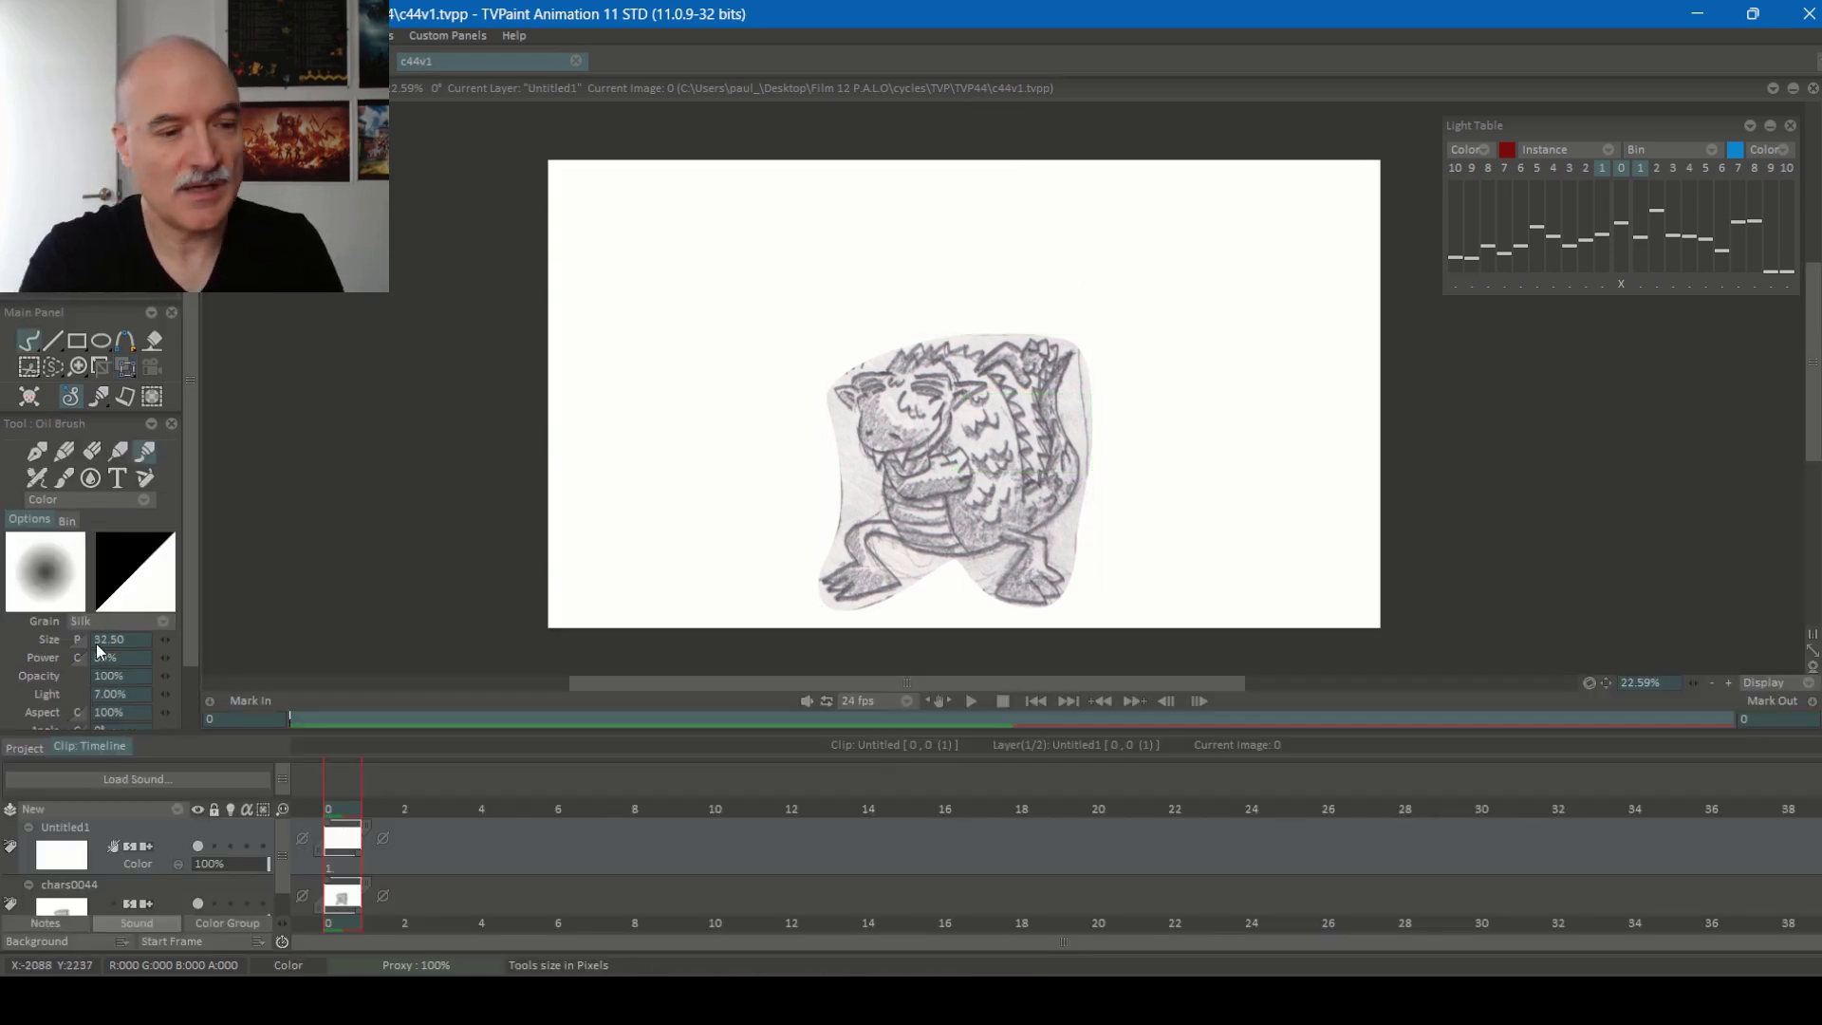
double_click(100, 640)
text(12)
key(Return)
Draw test loops and arcs around the creature, then undo them all
mouse_move(874, 313)
mouse_down()
mouse_move(1034, 280)
mouse_move(840, 332)
mouse_up()
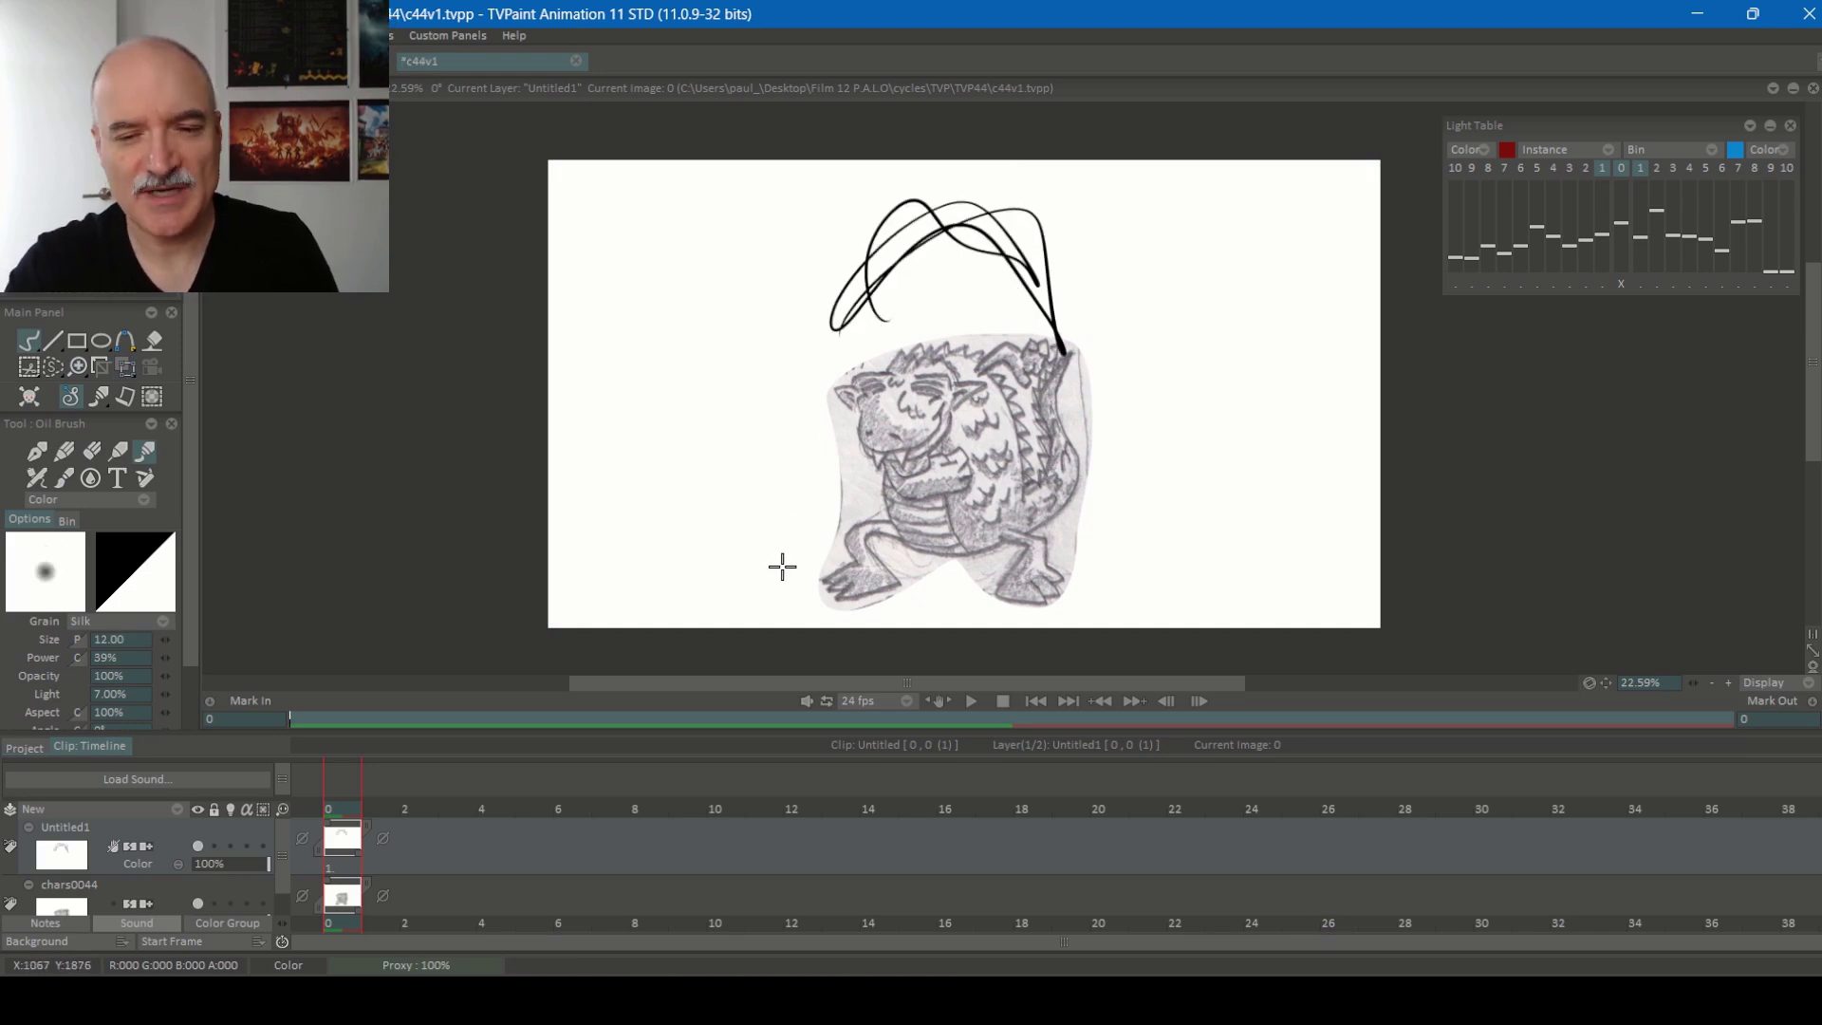
mouse_move(771, 589)
mouse_down()
mouse_move(719, 387)
mouse_move(783, 425)
mouse_up()
mouse_move(1171, 386)
mouse_down()
mouse_move(1187, 521)
mouse_move(1077, 580)
mouse_up()
drag(1300, 189, 1280, 220)
drag(596, 245, 588, 237)
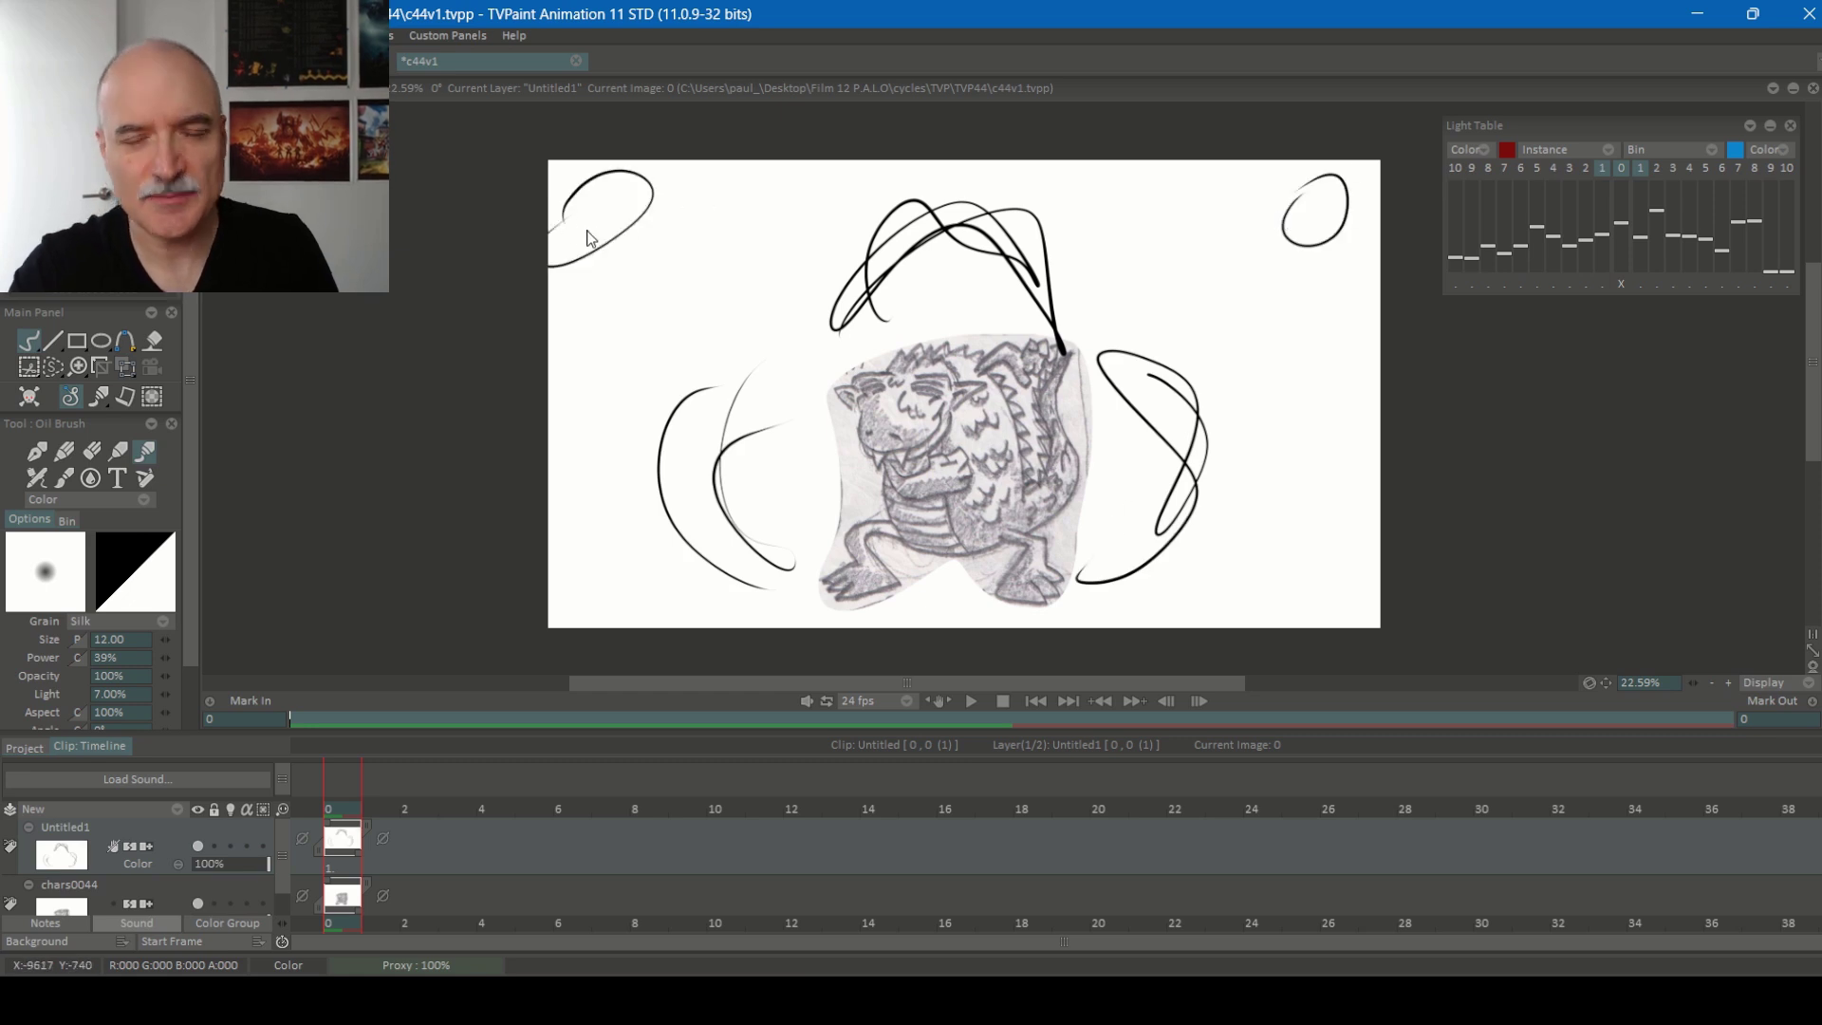
key(ctrl+z)
key(ctrl+z)
key(ctrl+z)
key(ctrl+z)
key(ctrl+z)
key(ctrl+z)
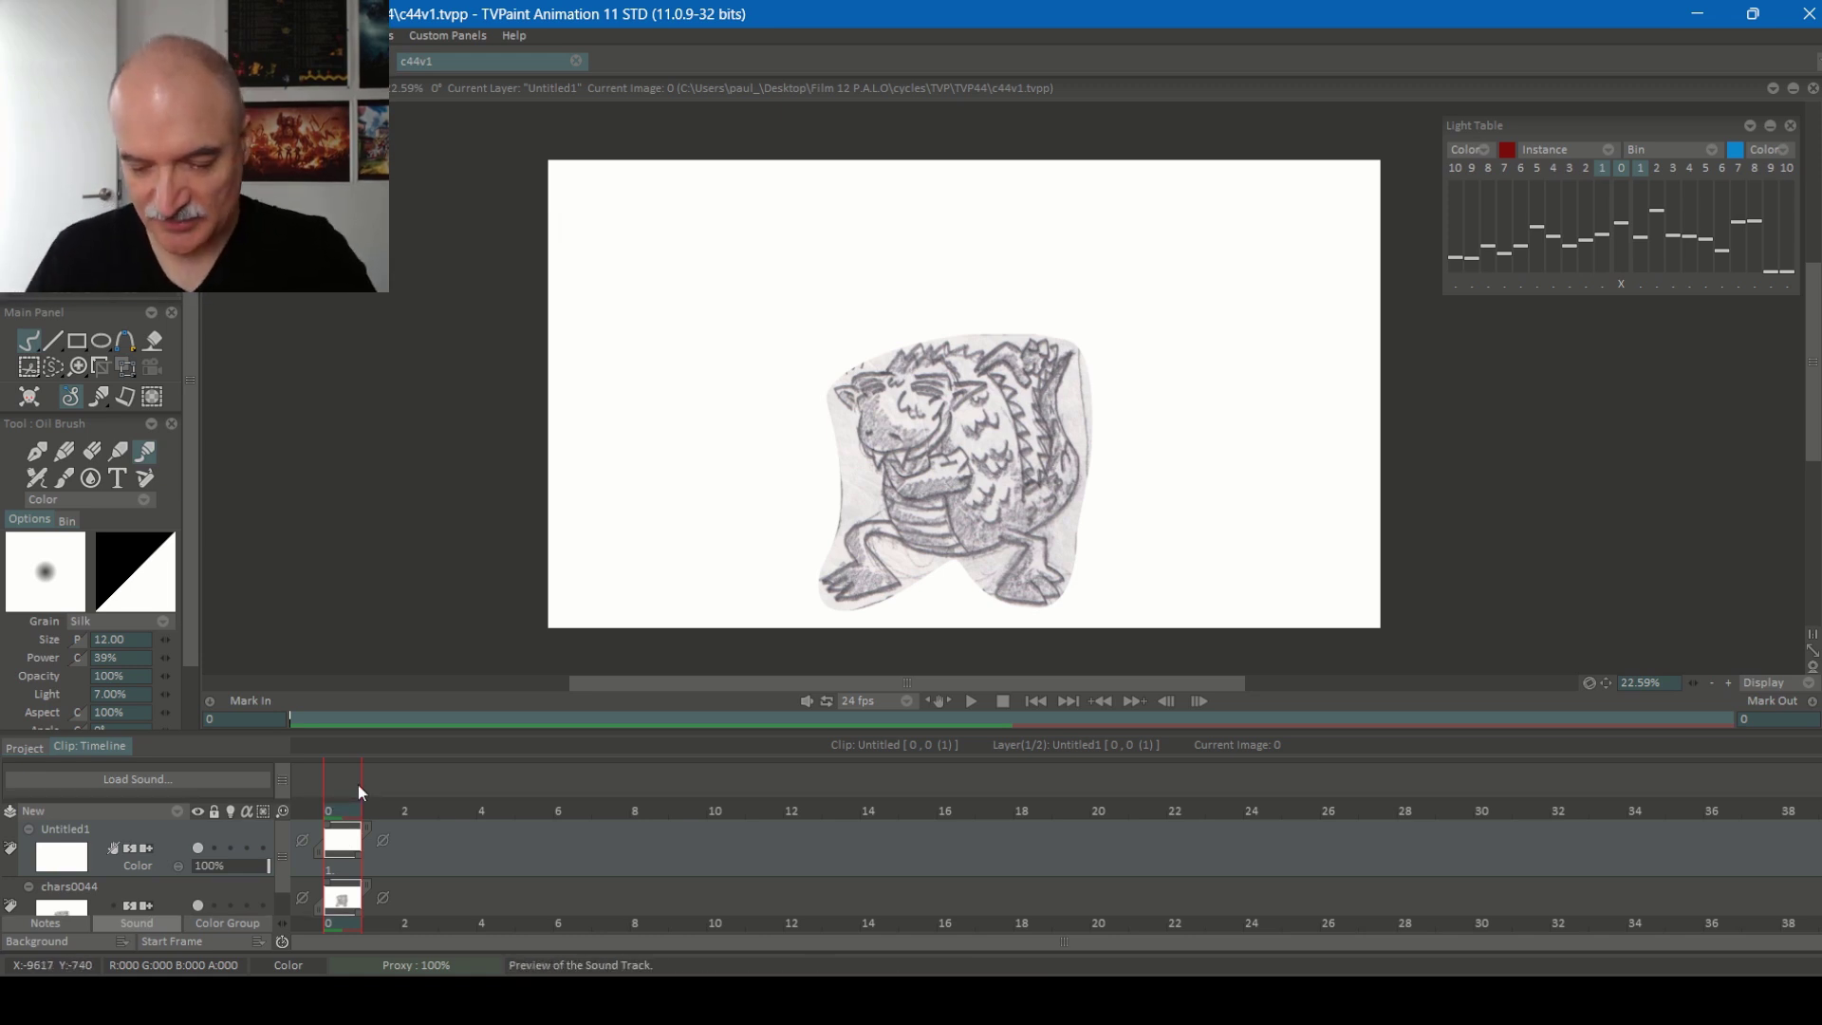
Add blank drawings every two frames along Untitled1 toward frame 24
key(Right)
key(Insert)
key(Right)
key(Right)
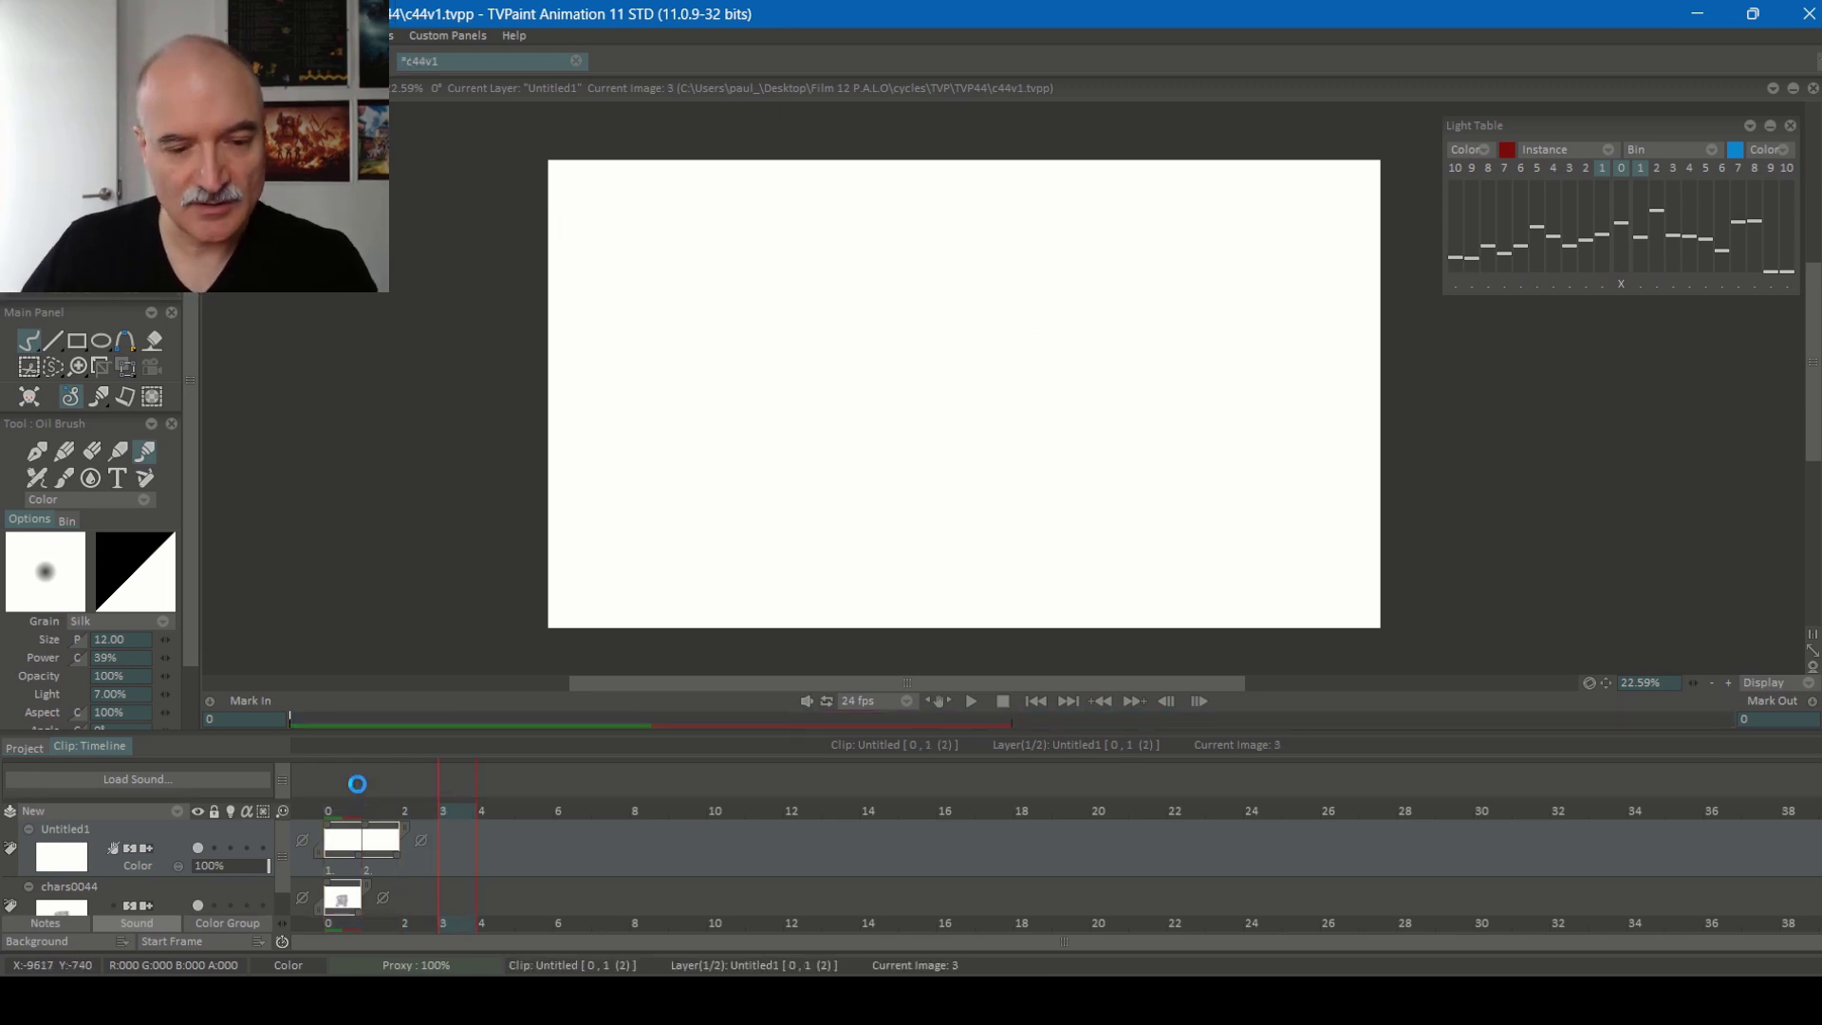
key(Insert)
key(Right)
key(Right)
key(Right)
key(Right)
key(Right)
key(Right)
key(Right)
key(Right)
key(Right)
key(Right)
key(Right)
key(Right)
key(Right)
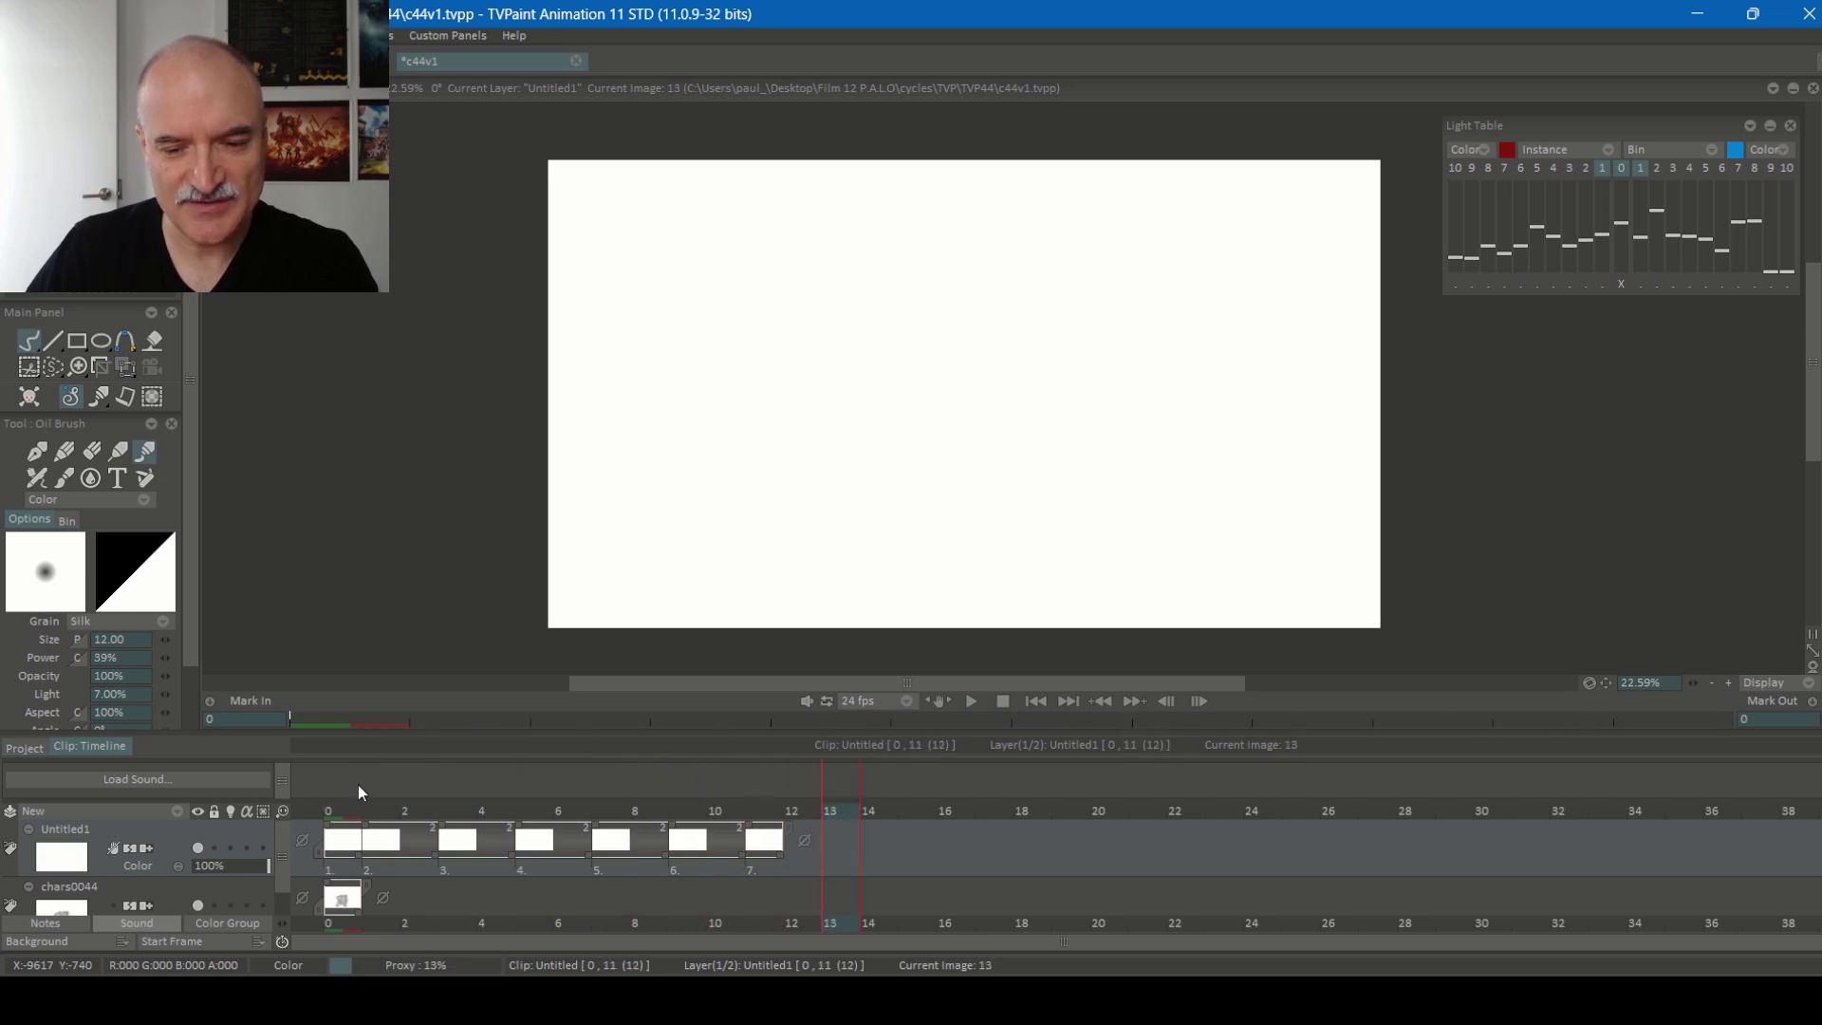
key(Right)
key(Right)
key(Right)
key(Right)
key(Right)
key(Right)
key(Right)
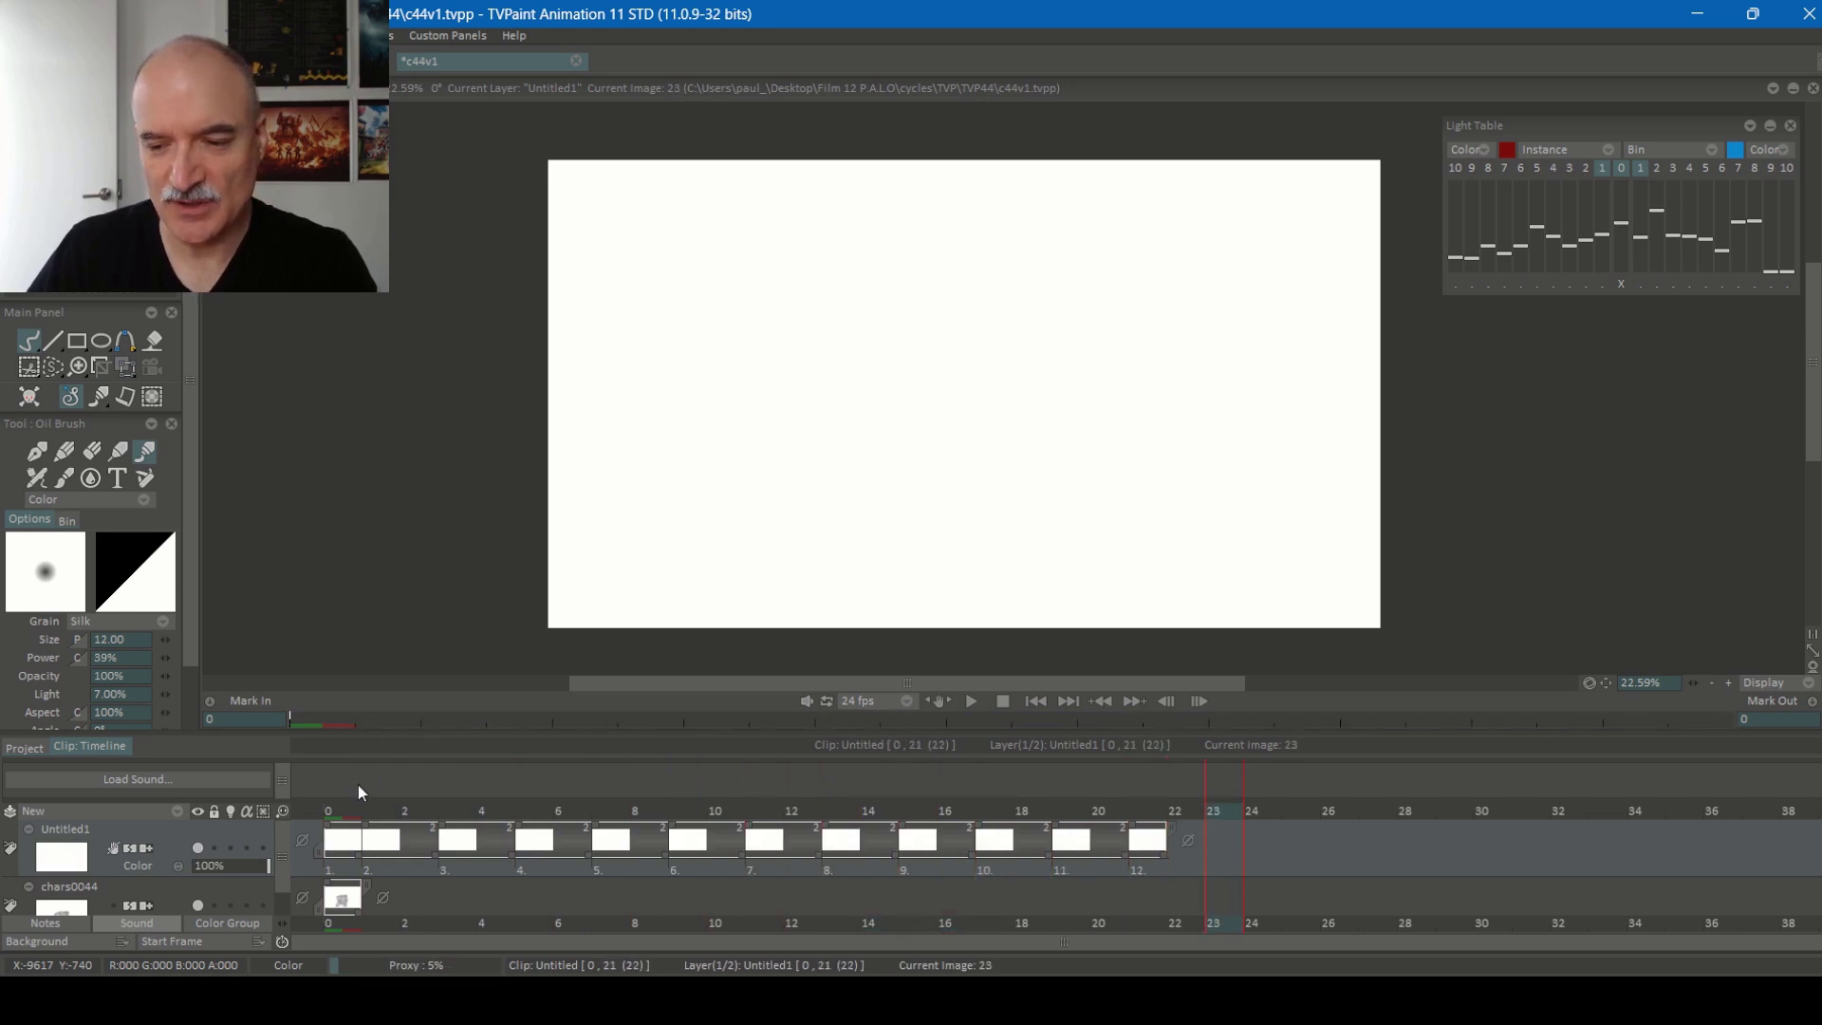
From frame 0, colour-tag the drawings blue, orange, green, purple in a repeating cycle
key(Right)
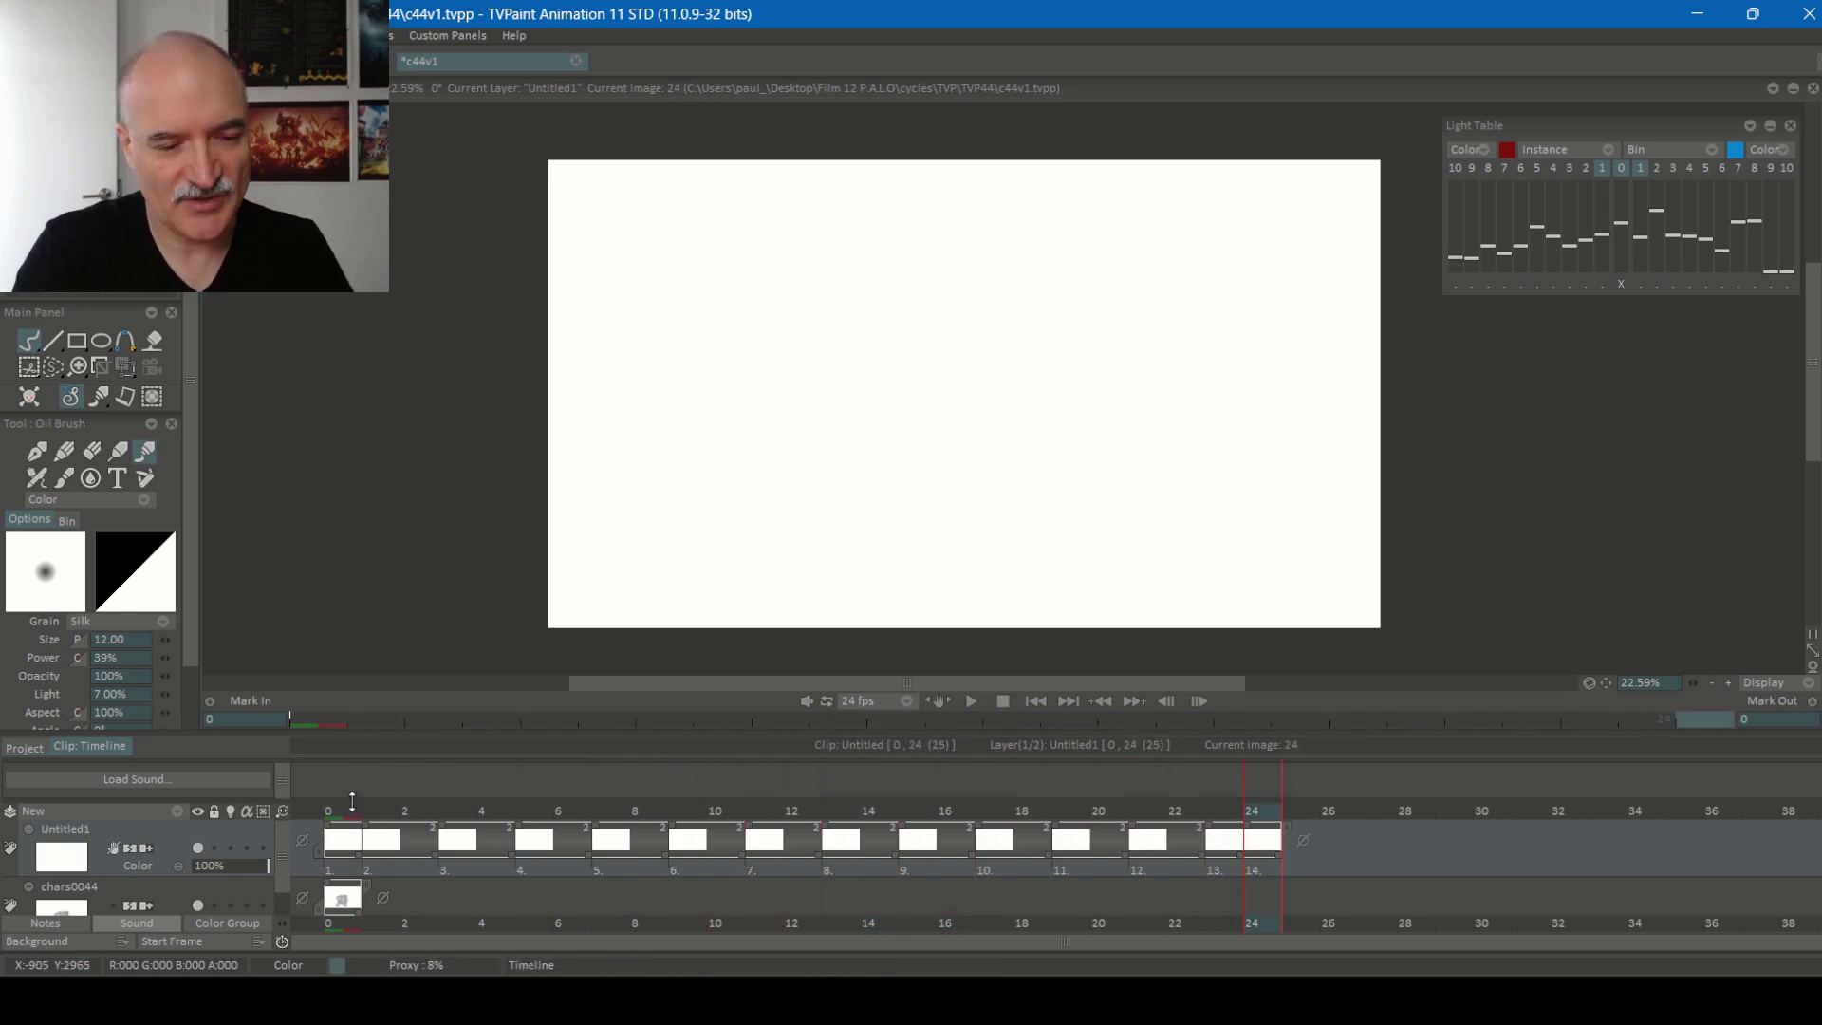
click(343, 814)
key(1)
key(Right)
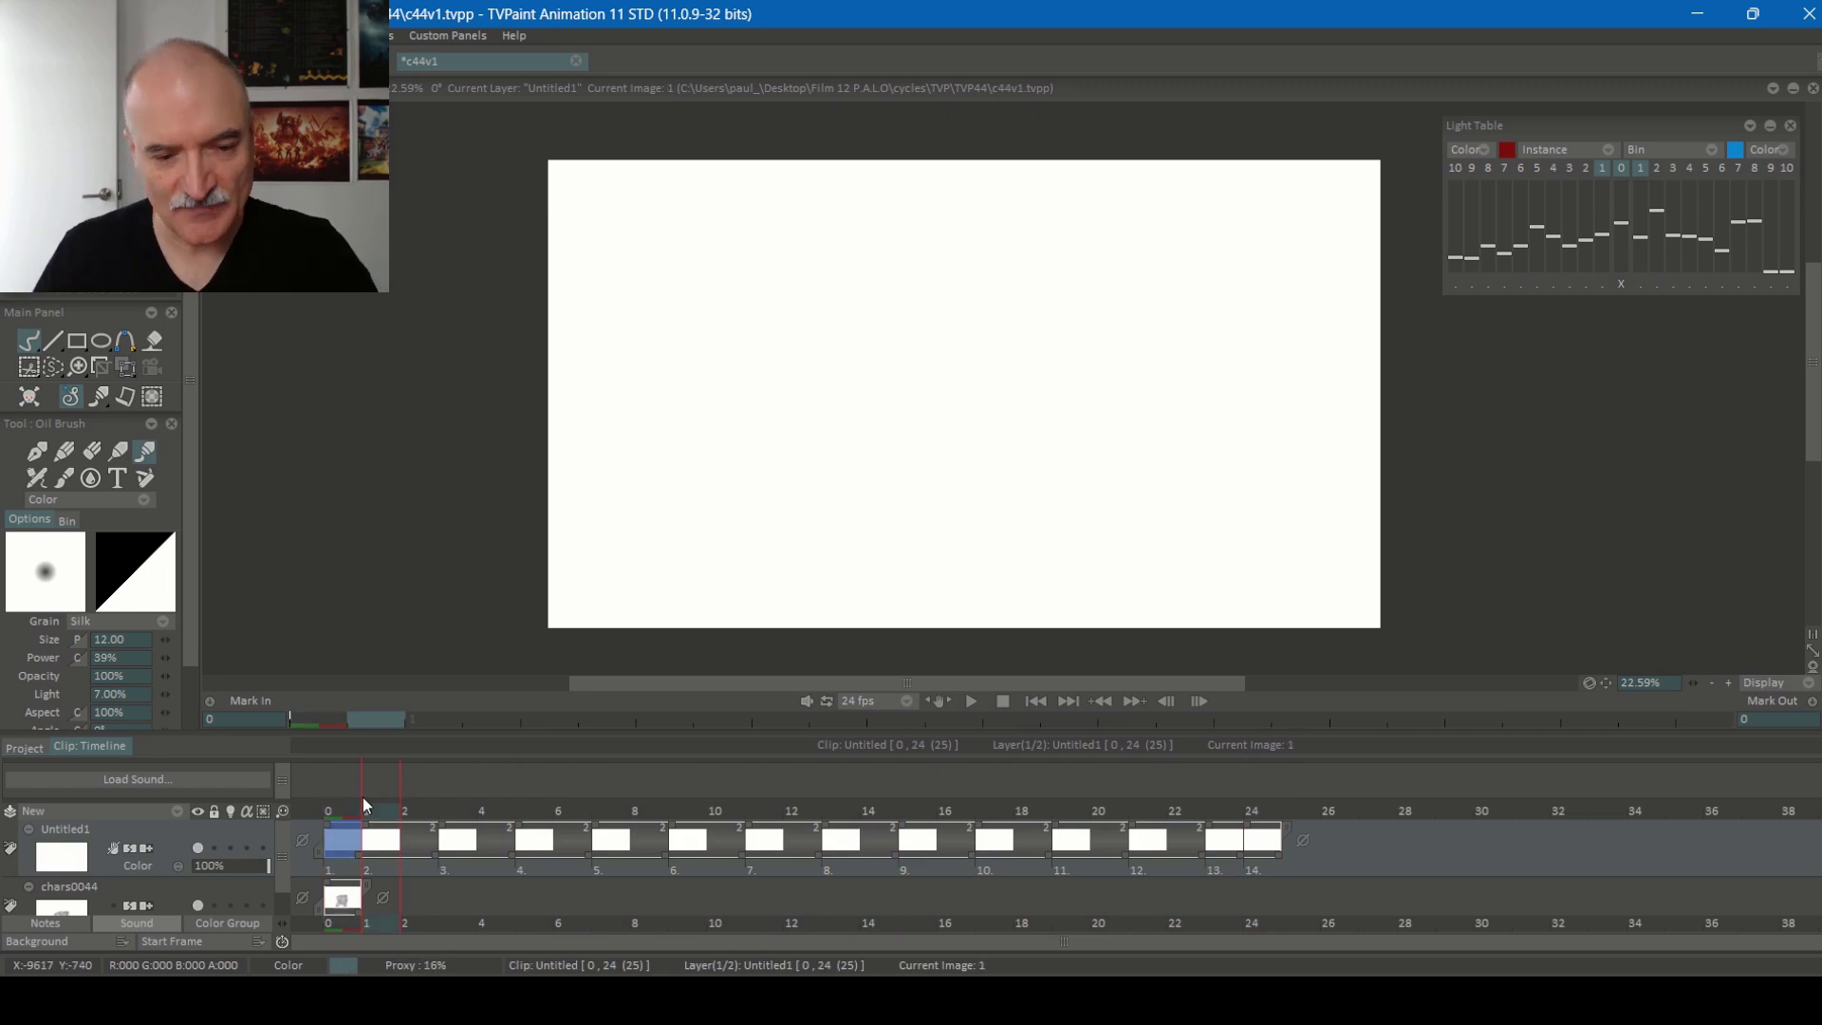
key(2)
key(Right)
key(Right)
key(Right)
key(Right)
key(Right)
key(Right)
key(Right)
key(Right)
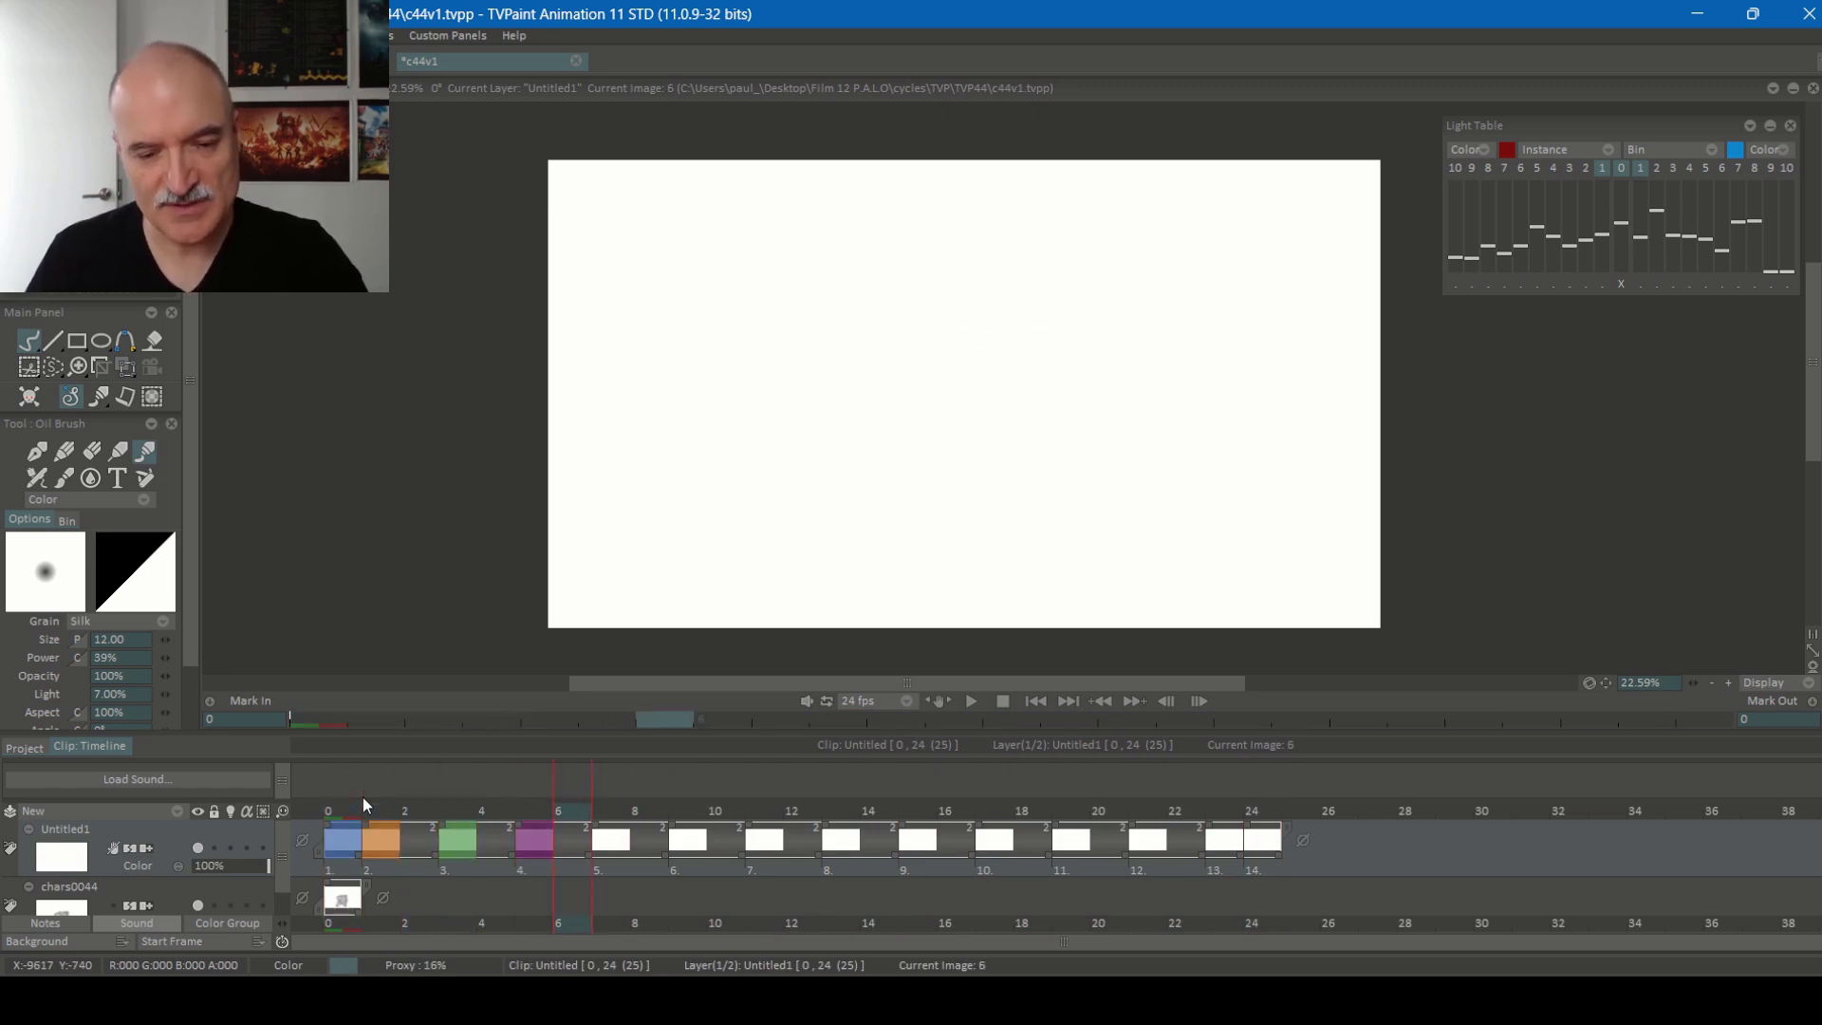
key(Right)
key(Right)
key(Right)
key(Right)
key(Right)
key(Right)
key(Right)
key(Right)
key(Right)
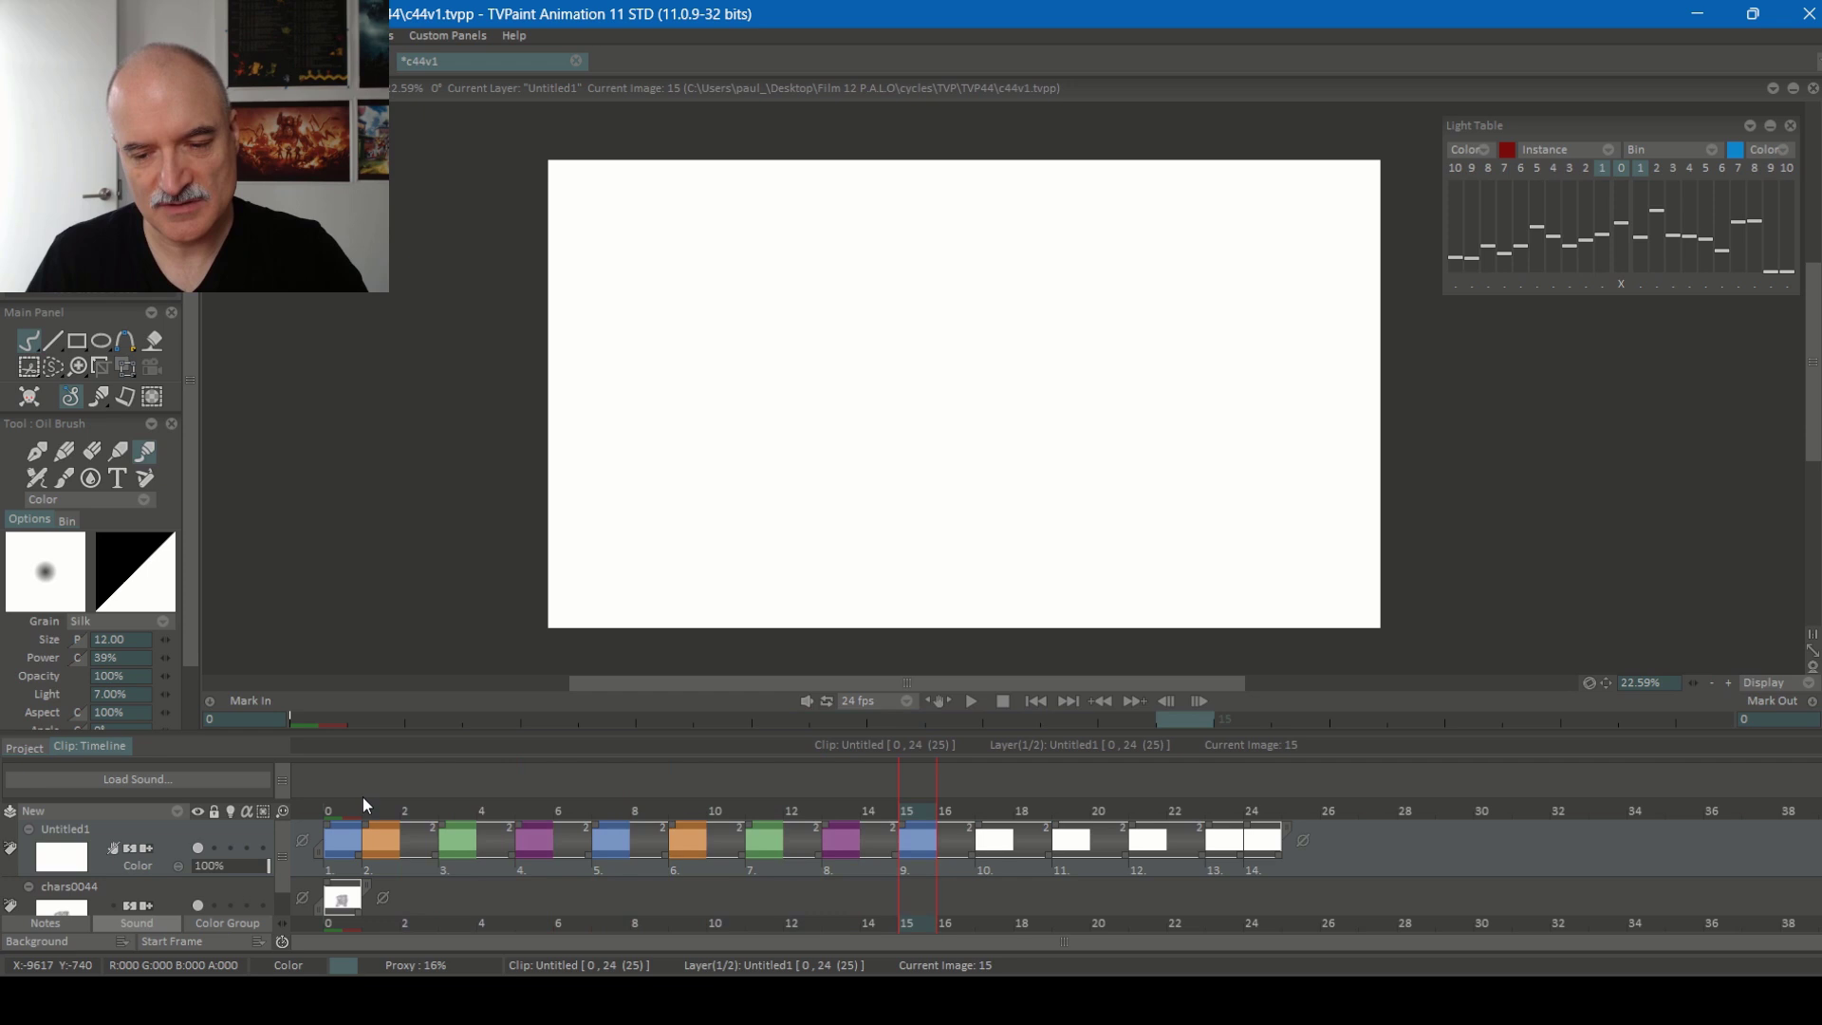
key(Right)
key(Right)
key(Right)
key(Right)
key(Right)
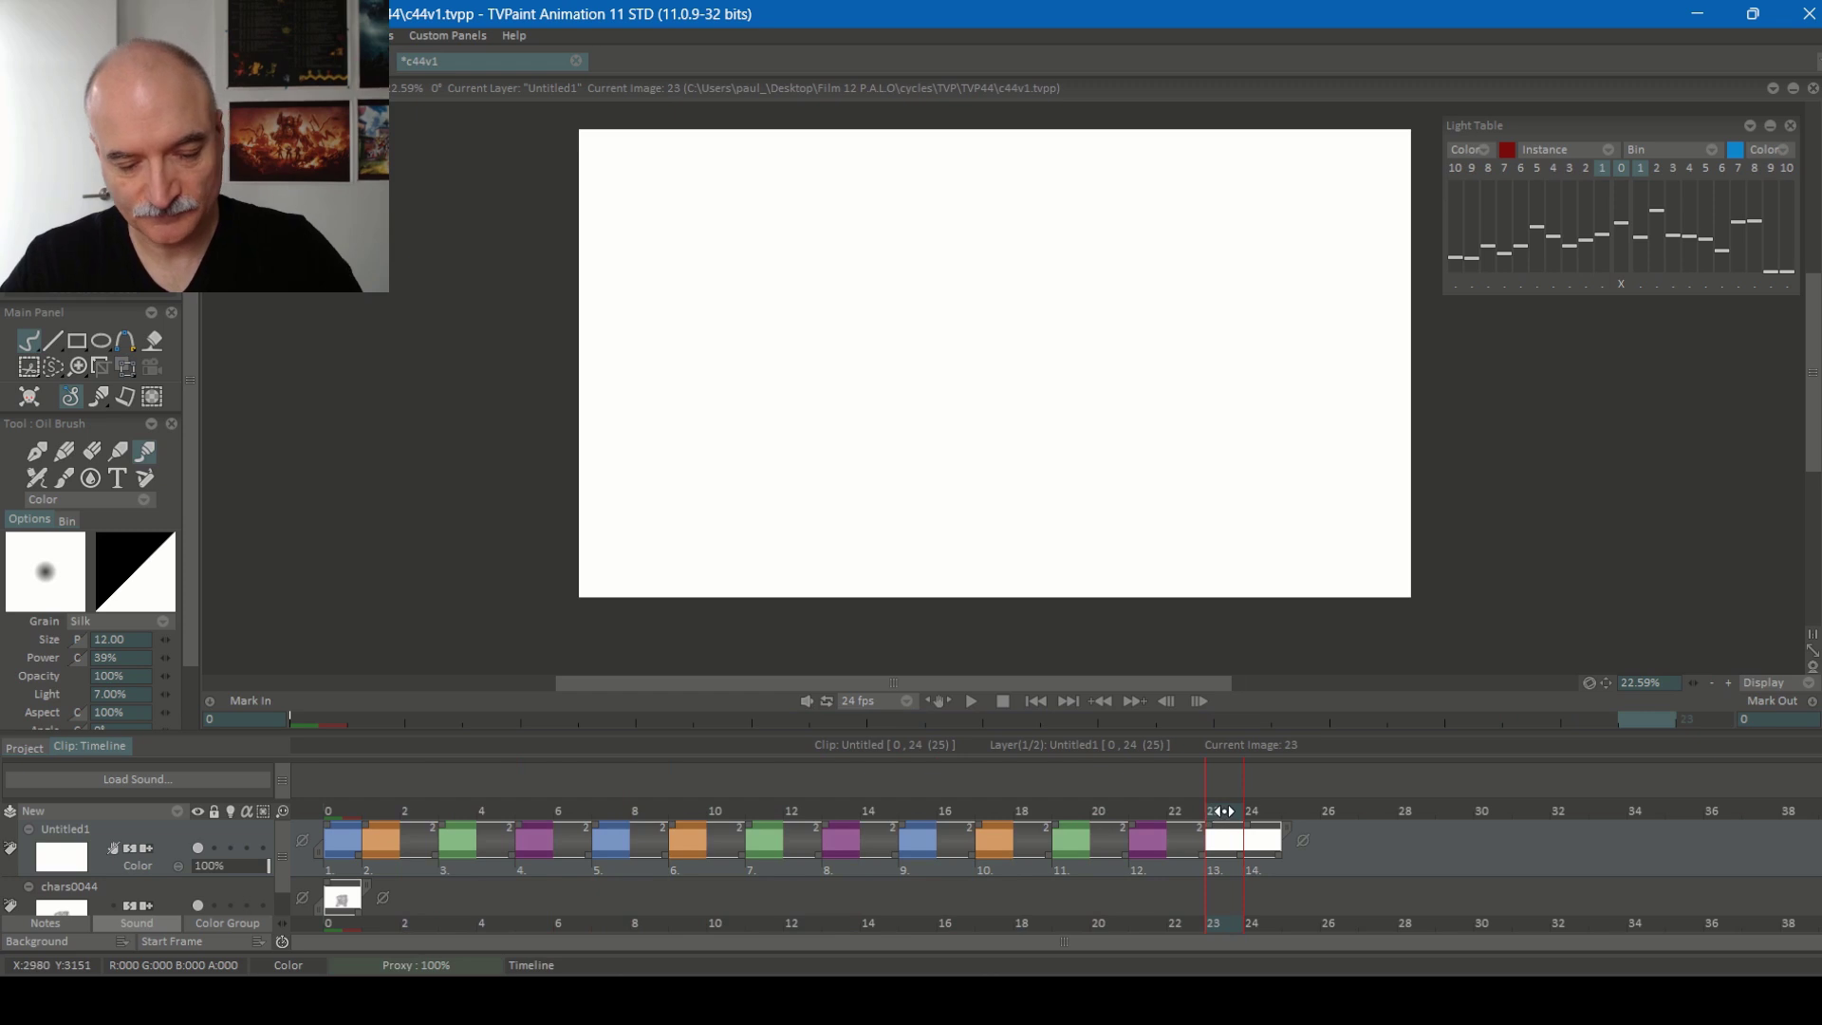
Remove the surplus last drawing and extend drawing 12 by one frame to reach frame 23
mouse_move(1188, 828)
mouse_down()
mouse_move(1171, 830)
mouse_move(1294, 829)
mouse_move(1268, 855)
mouse_move(1212, 833)
mouse_up()
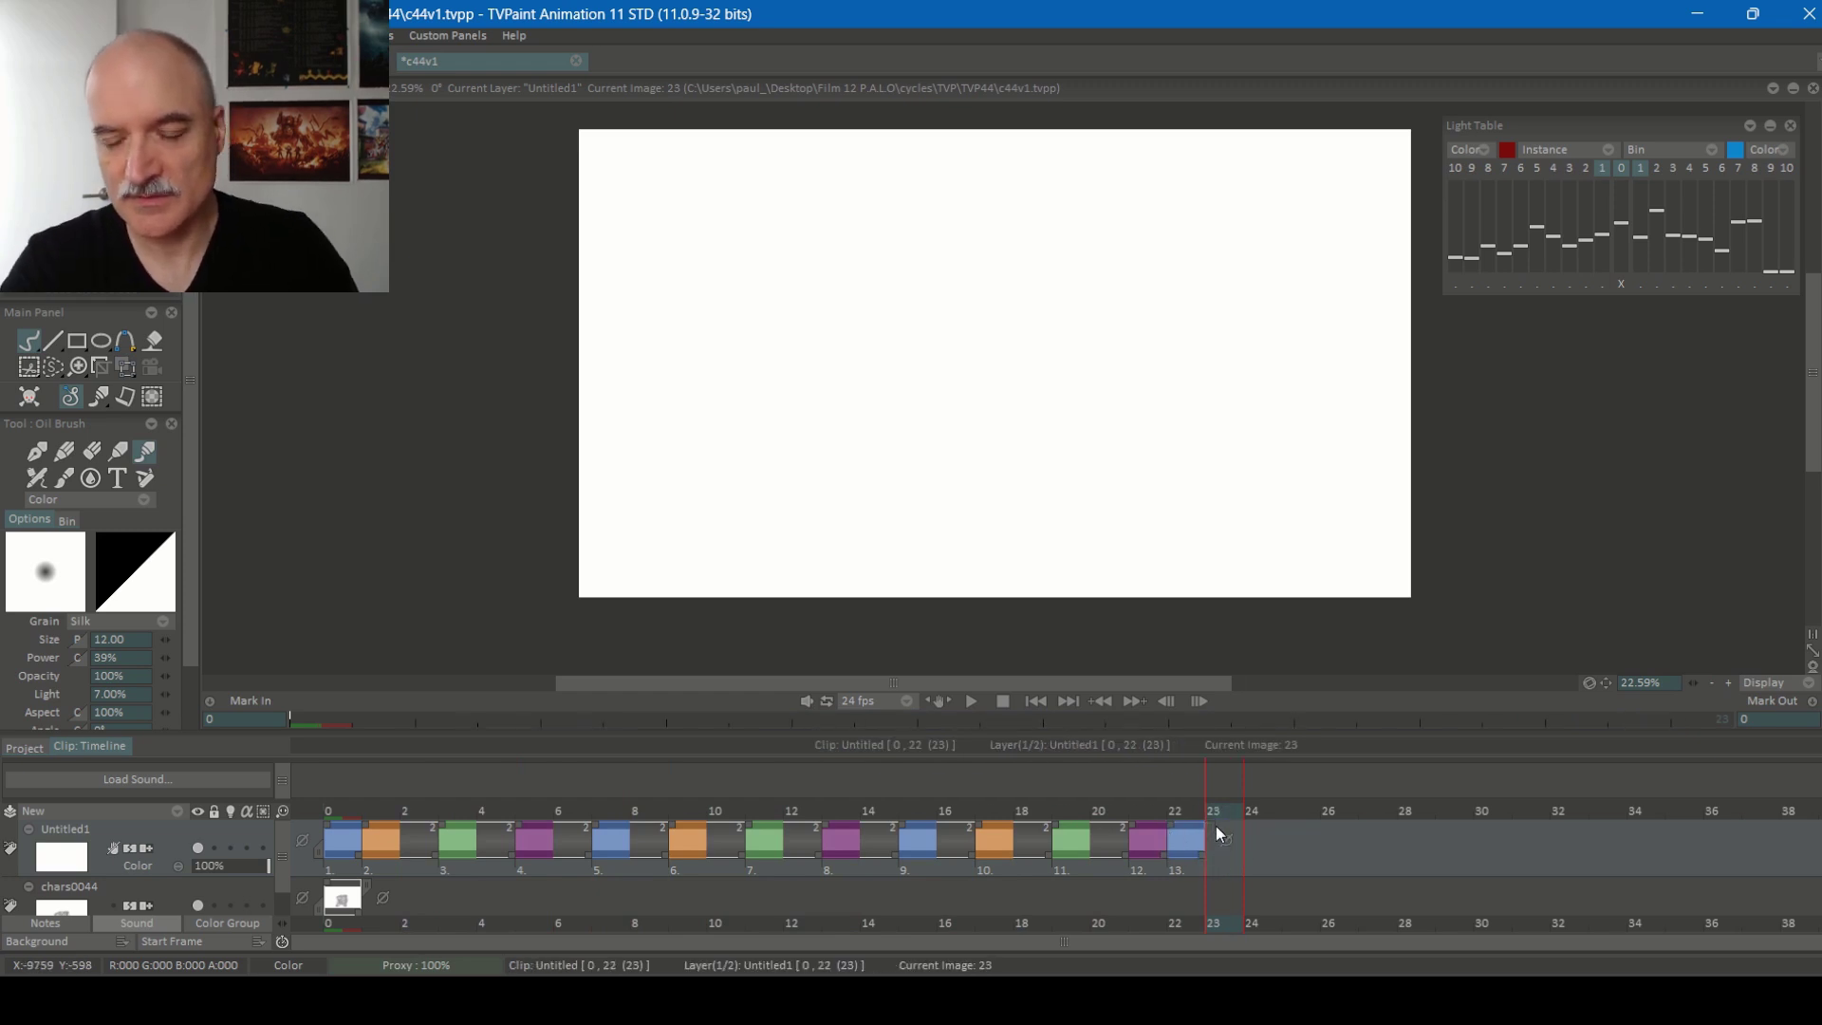
click(1177, 812)
drag(1165, 853, 1193, 857)
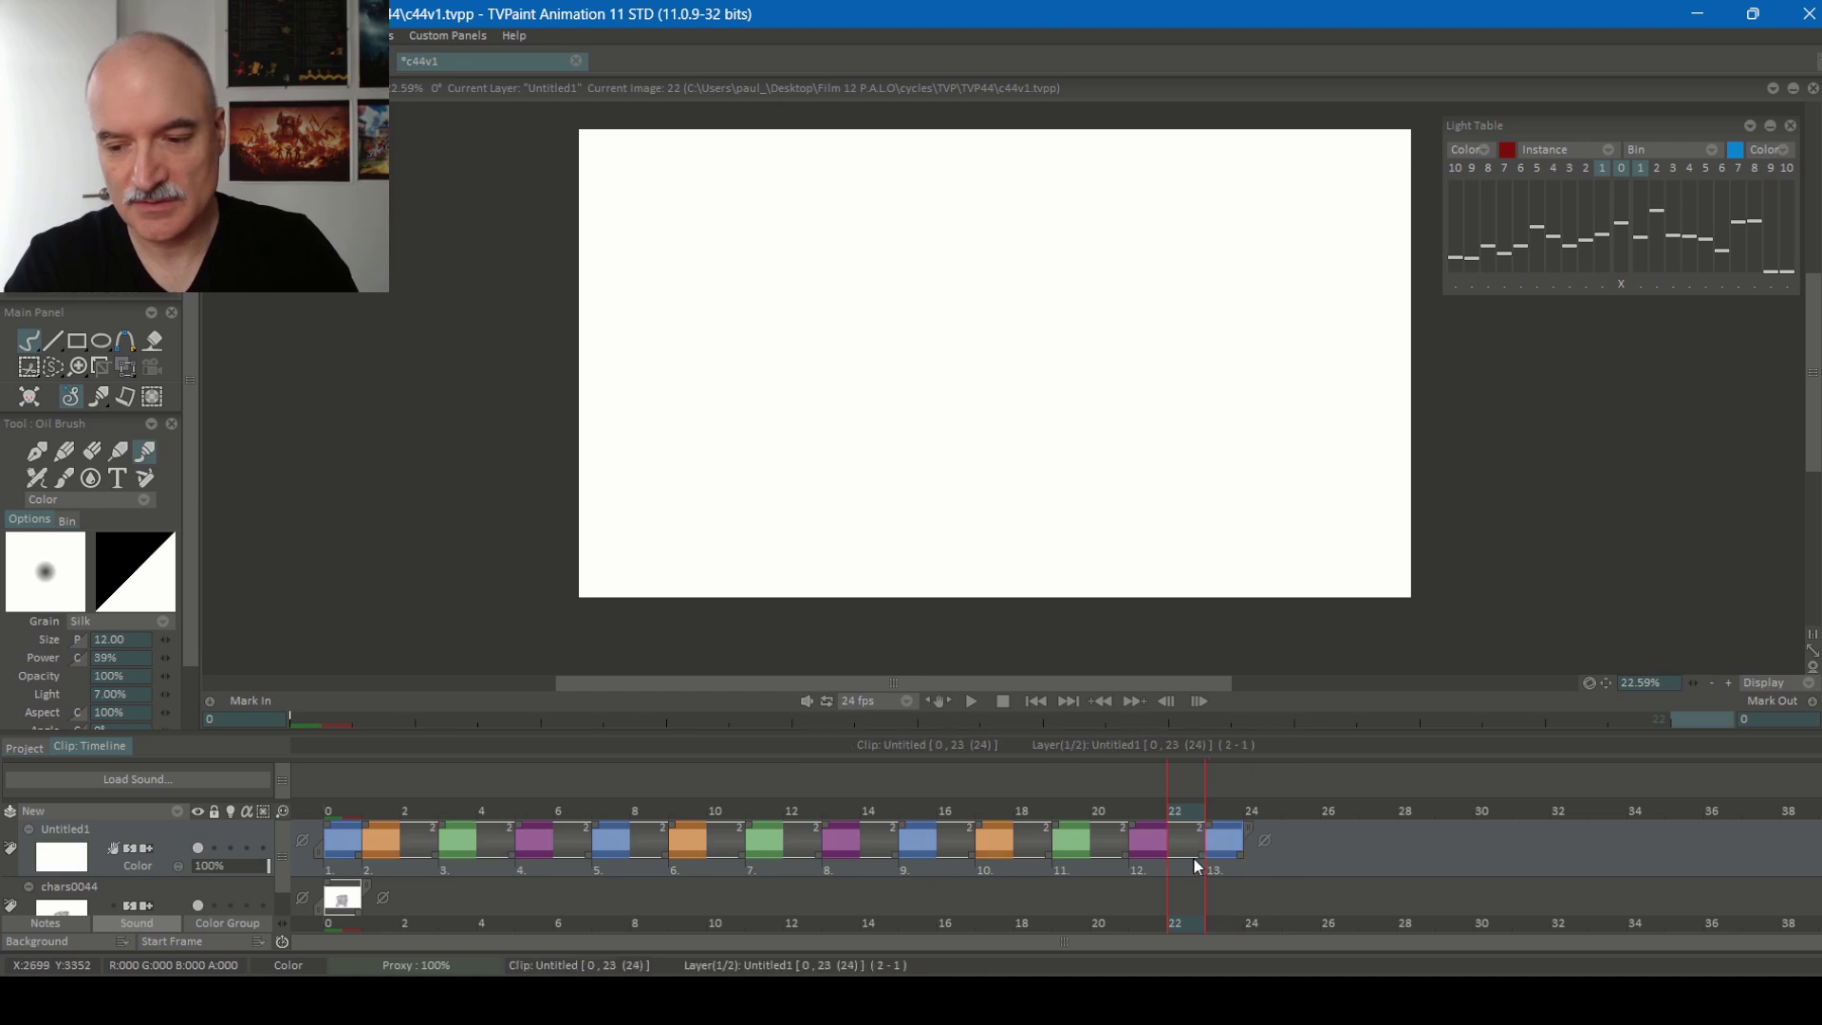
click(334, 808)
click(1224, 813)
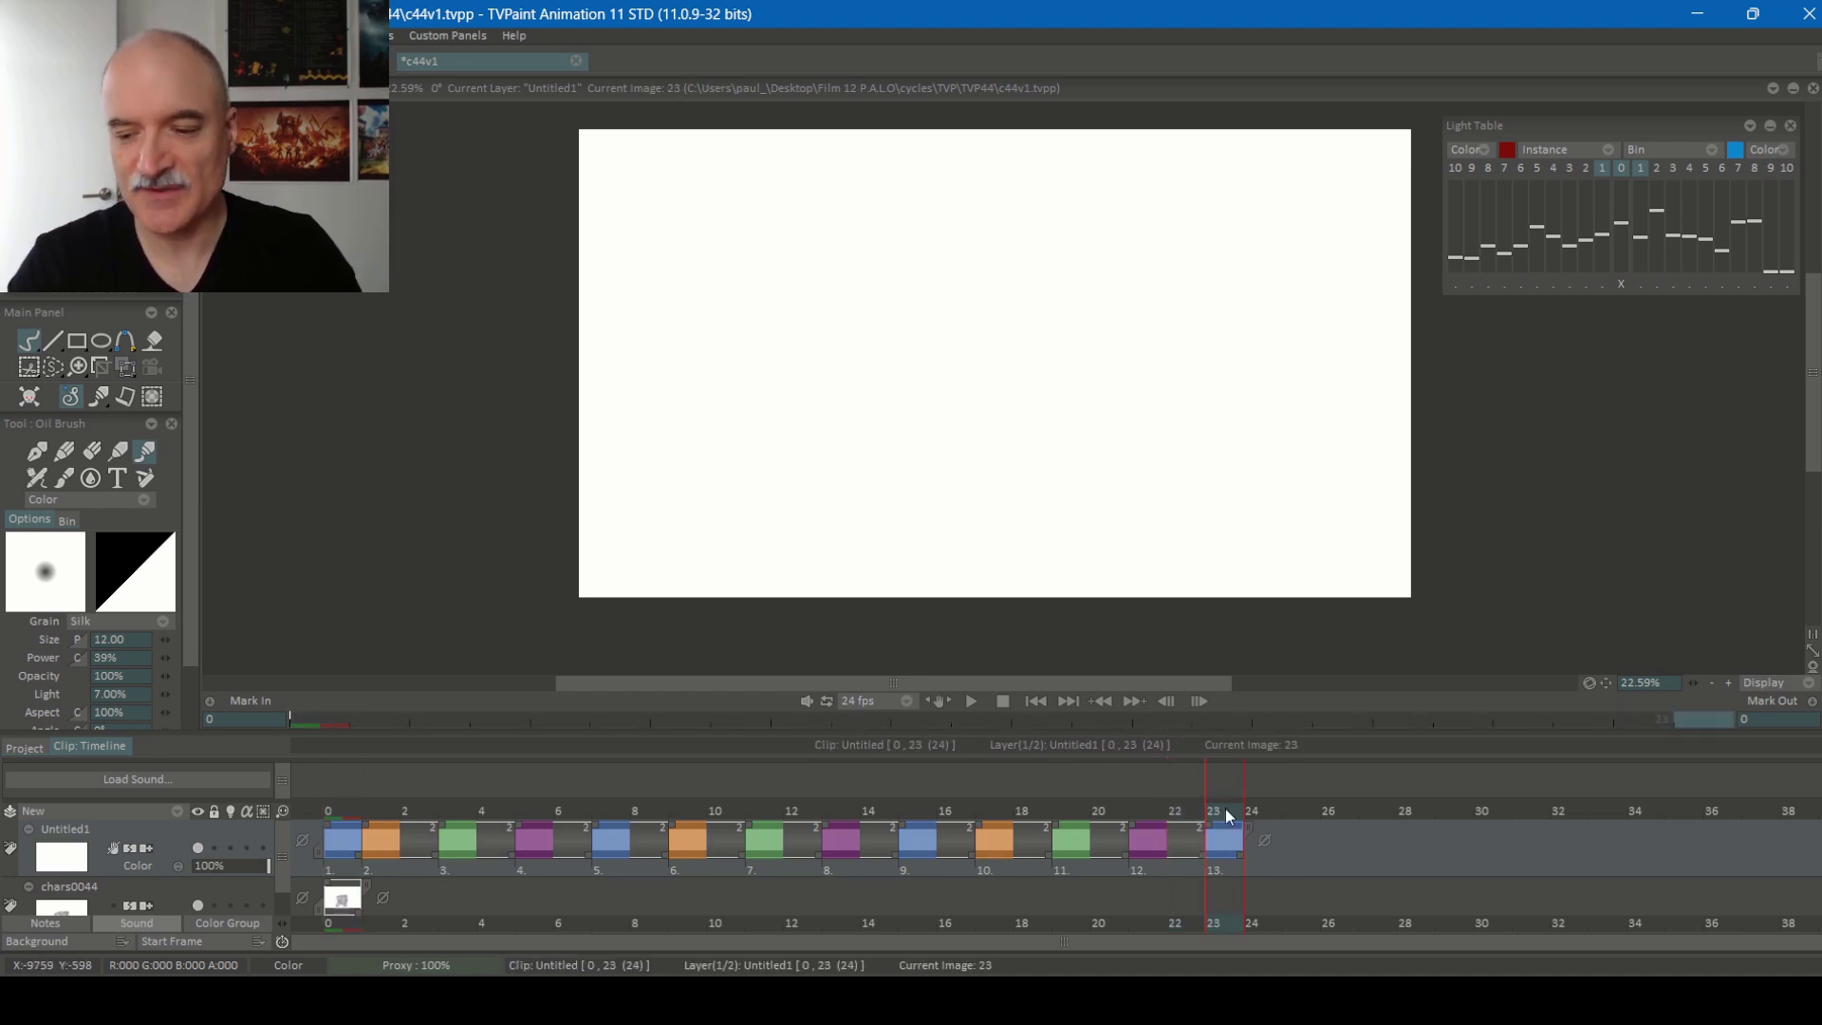
Scrub the timeline from frame 0 through 23 to check the timing
click(334, 841)
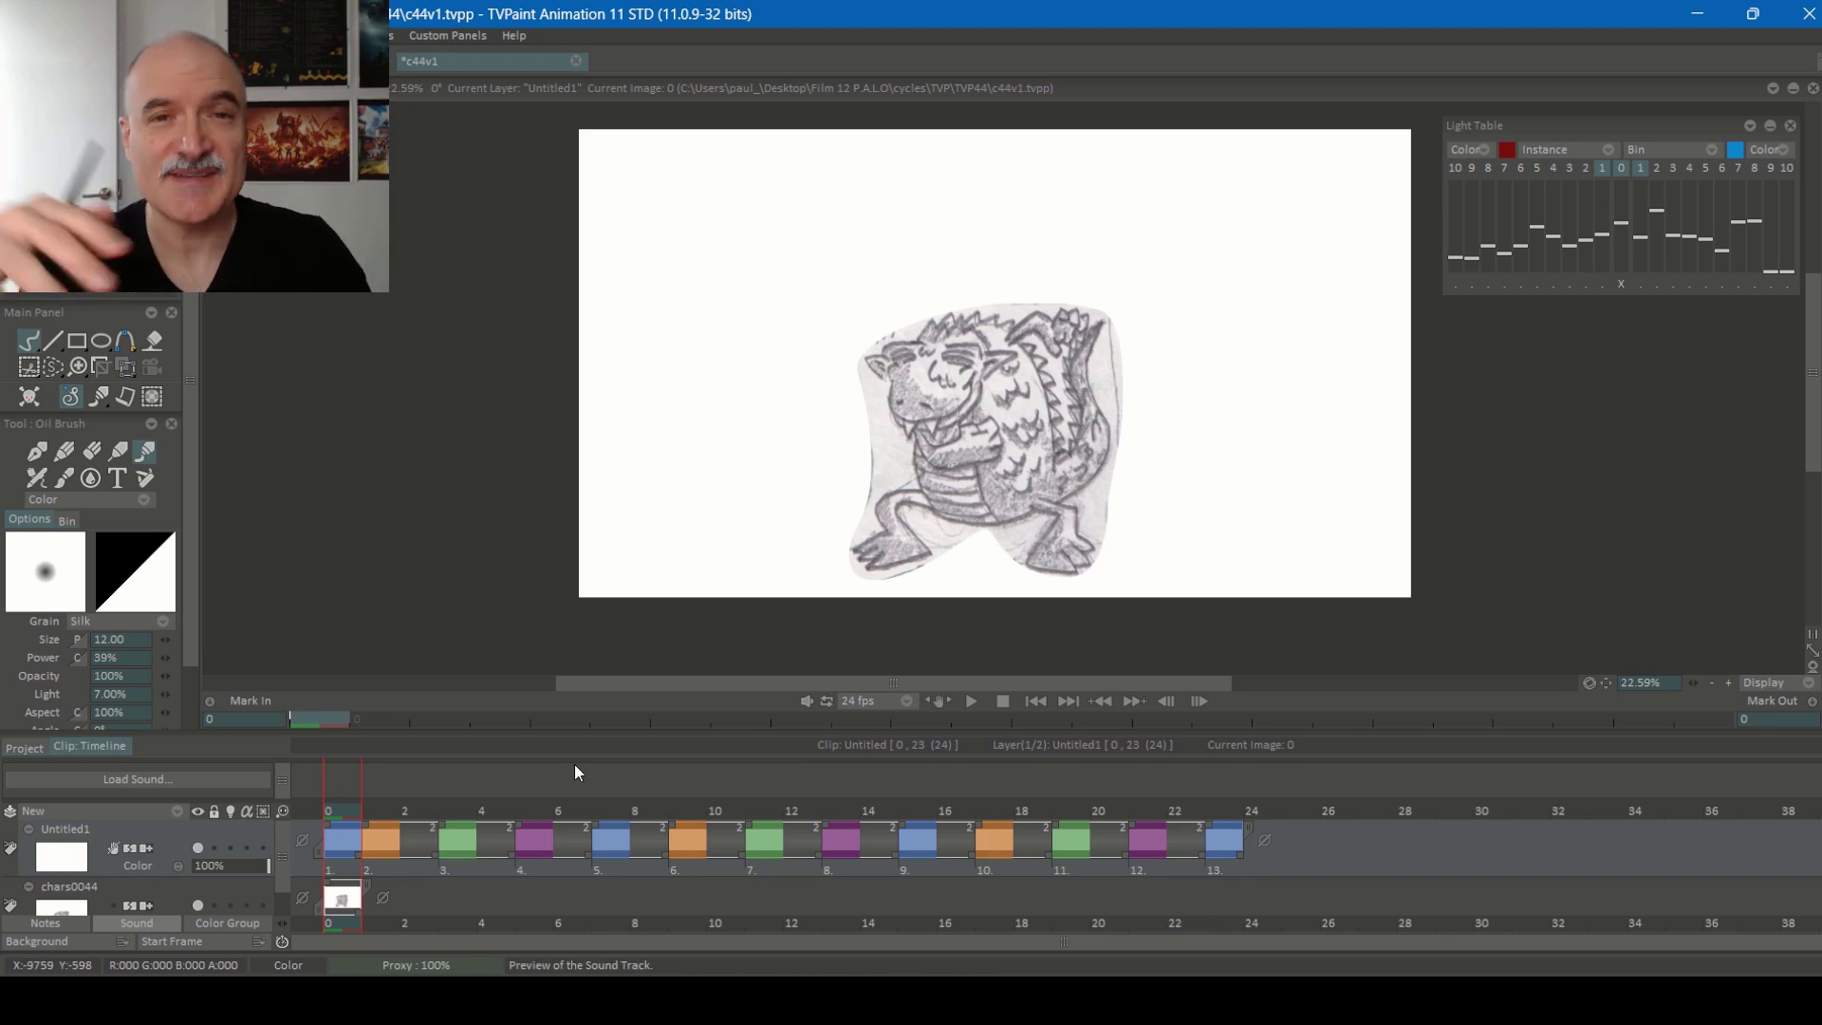
click(381, 823)
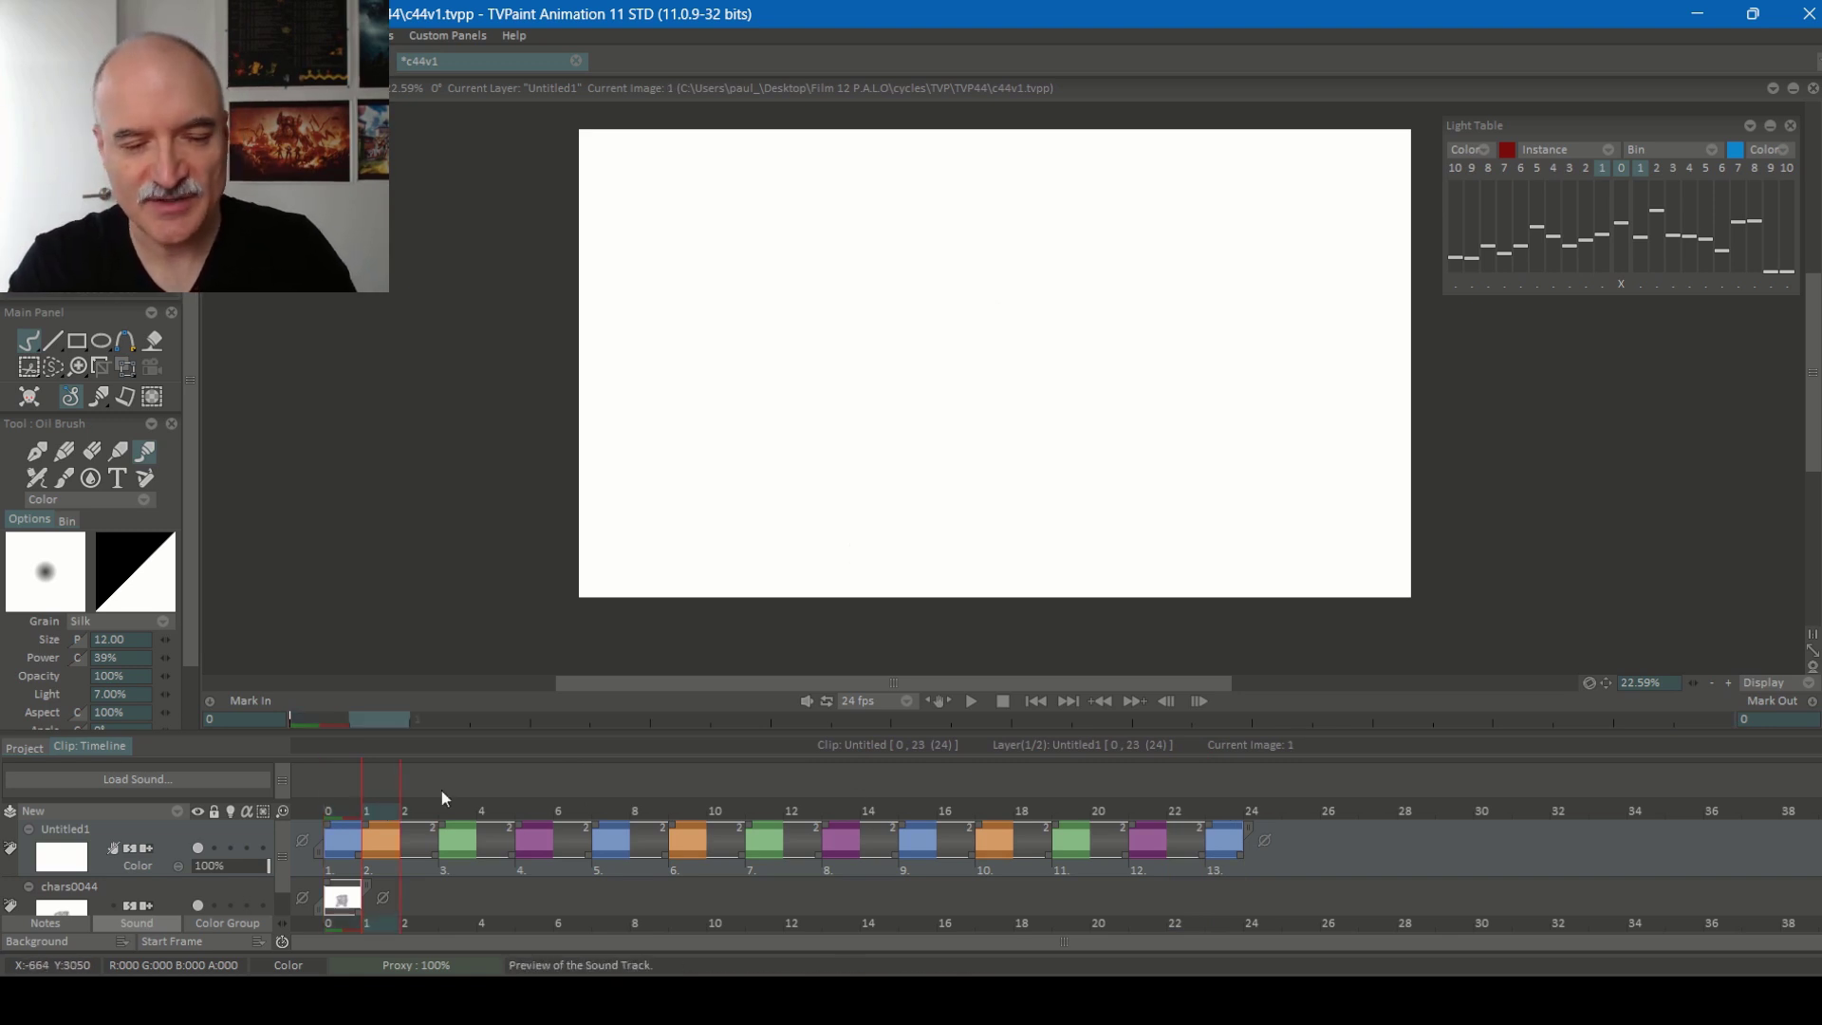
click(458, 824)
drag(538, 806, 975, 813)
click(1150, 815)
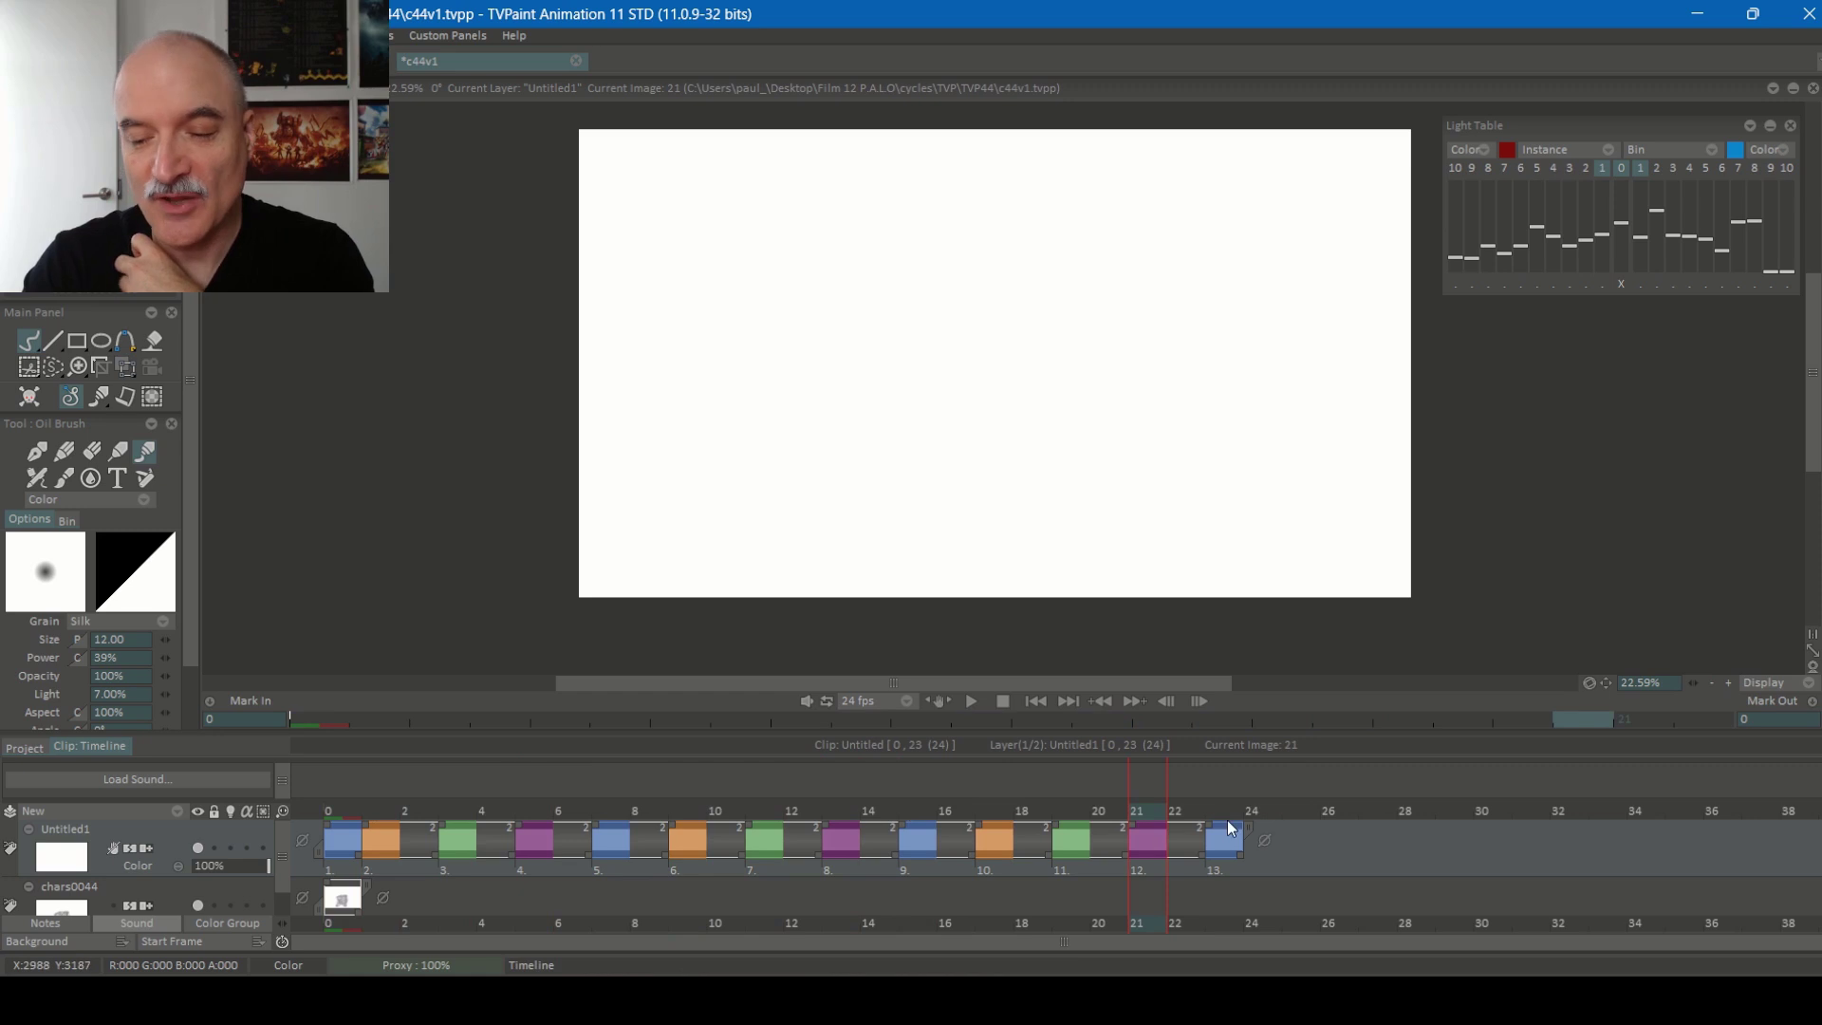
drag(1220, 814, 1237, 818)
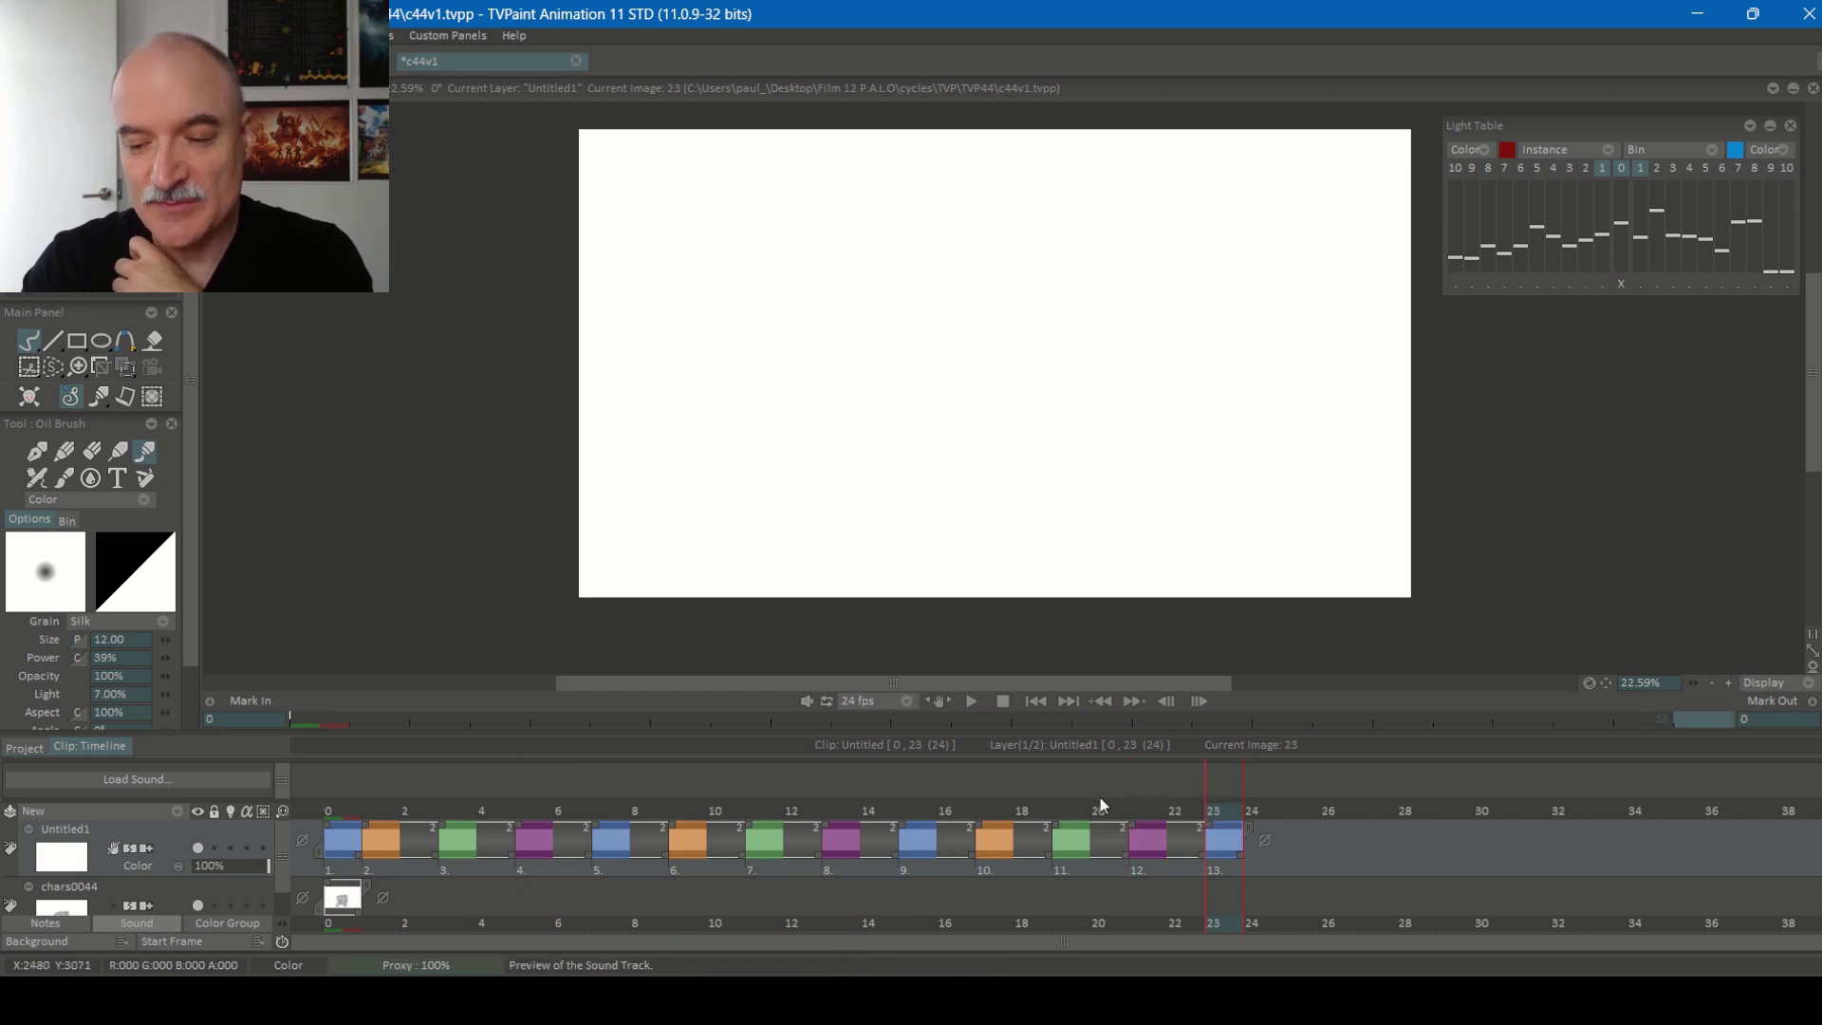
drag(1148, 811, 993, 815)
drag(861, 812, 1136, 814)
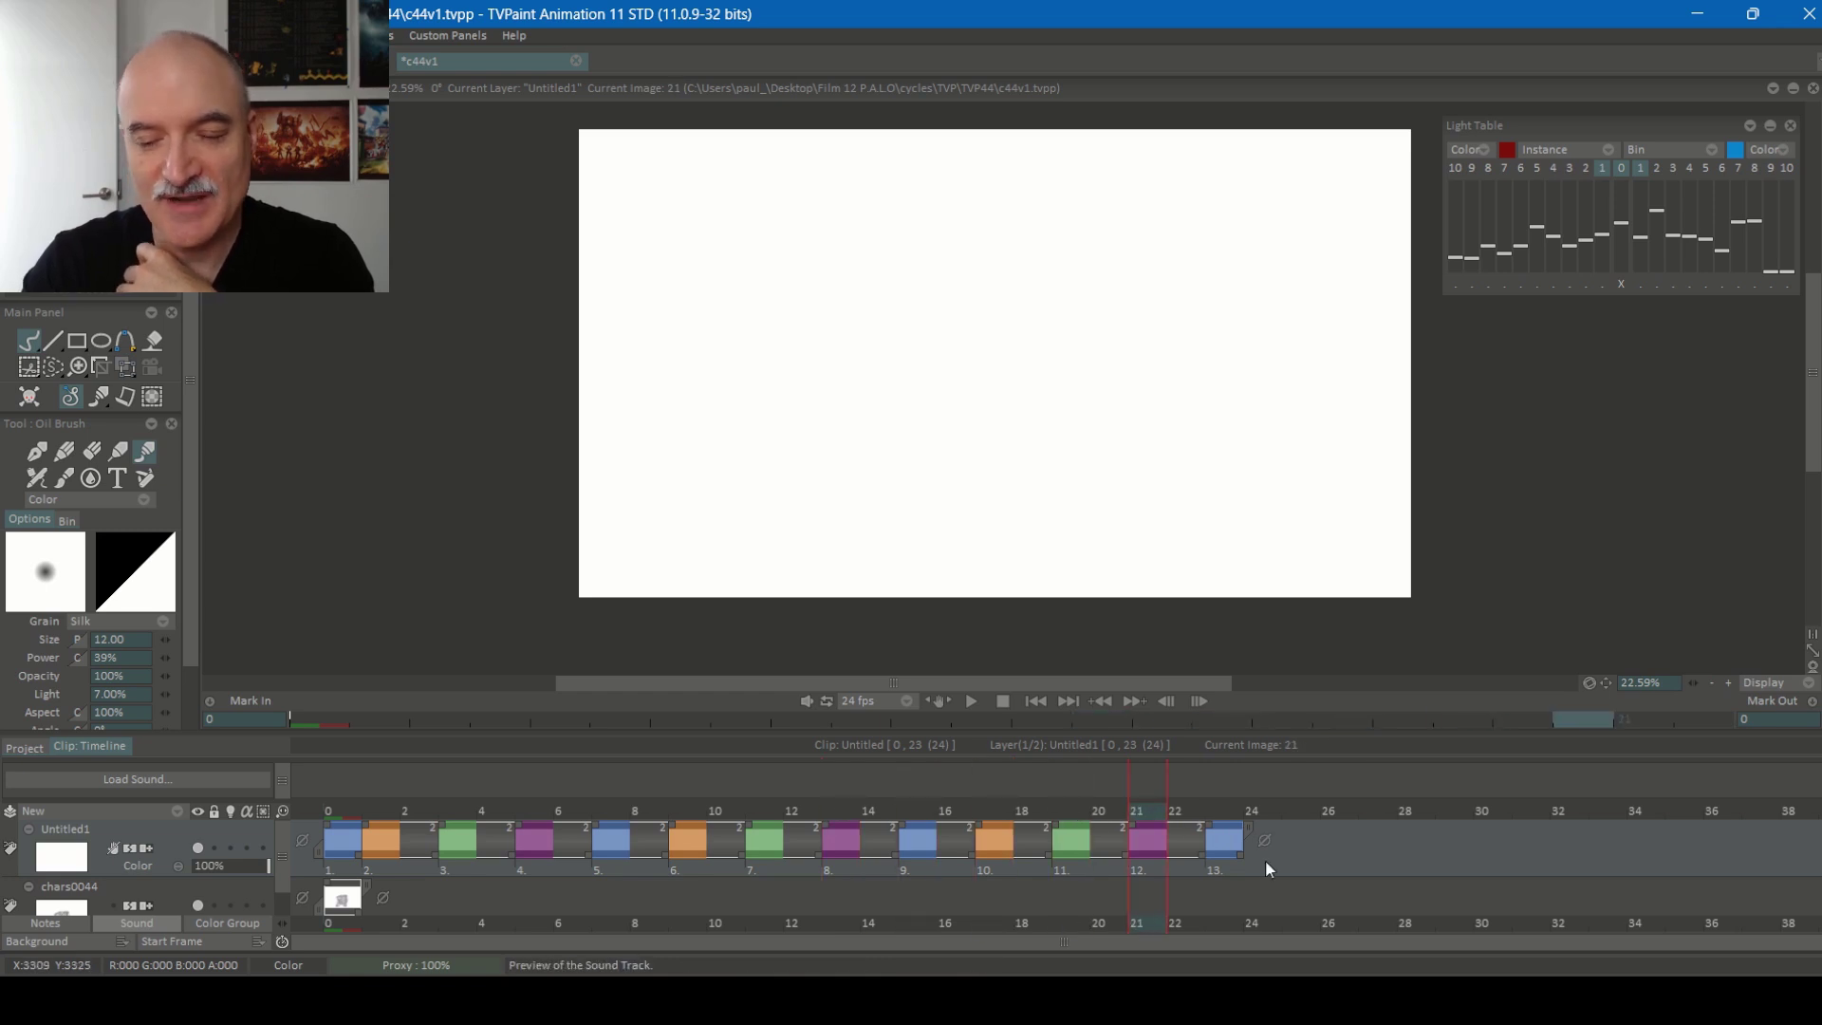
click(1213, 831)
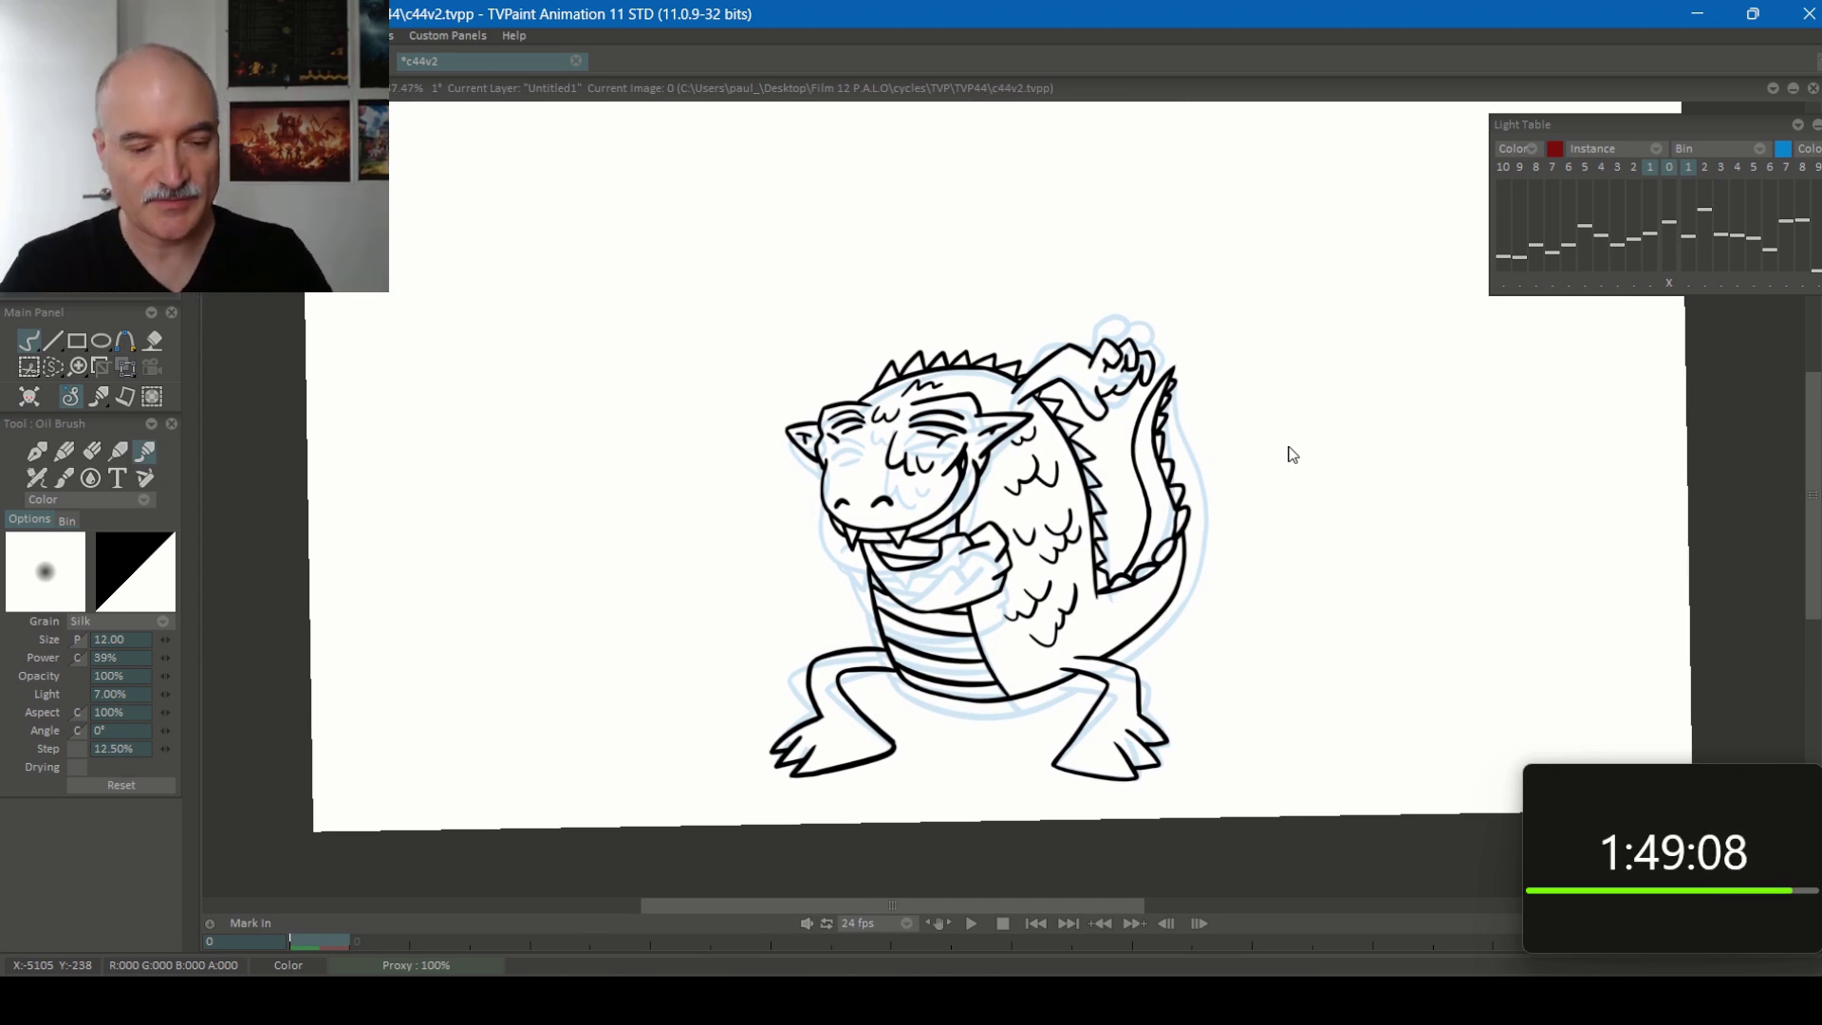
Shift the Light Table panel left into full view, then step forward a frame
drag(1643, 127, 1603, 135)
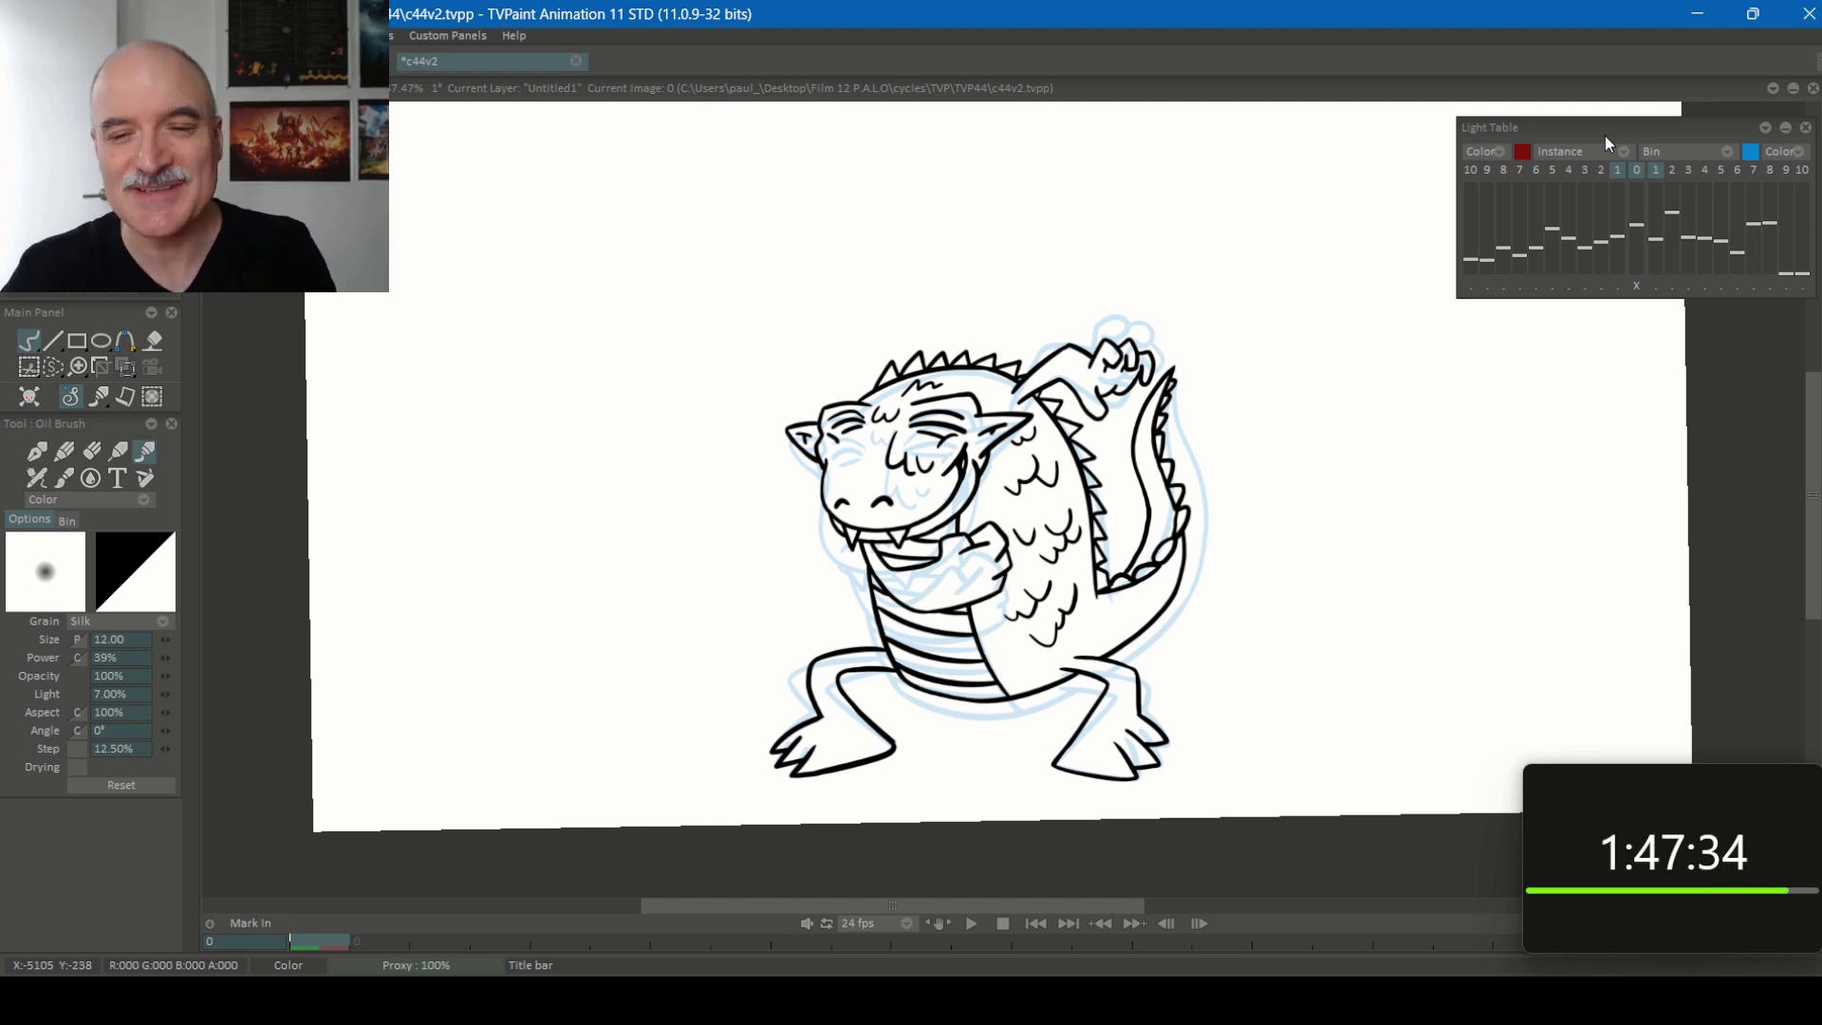
key(Right)
key(Right)
key(Right)
Flip back and forth between drawings 5 through 21 to compare the dragon's poses
key(Left)
key(Left)
key(Left)
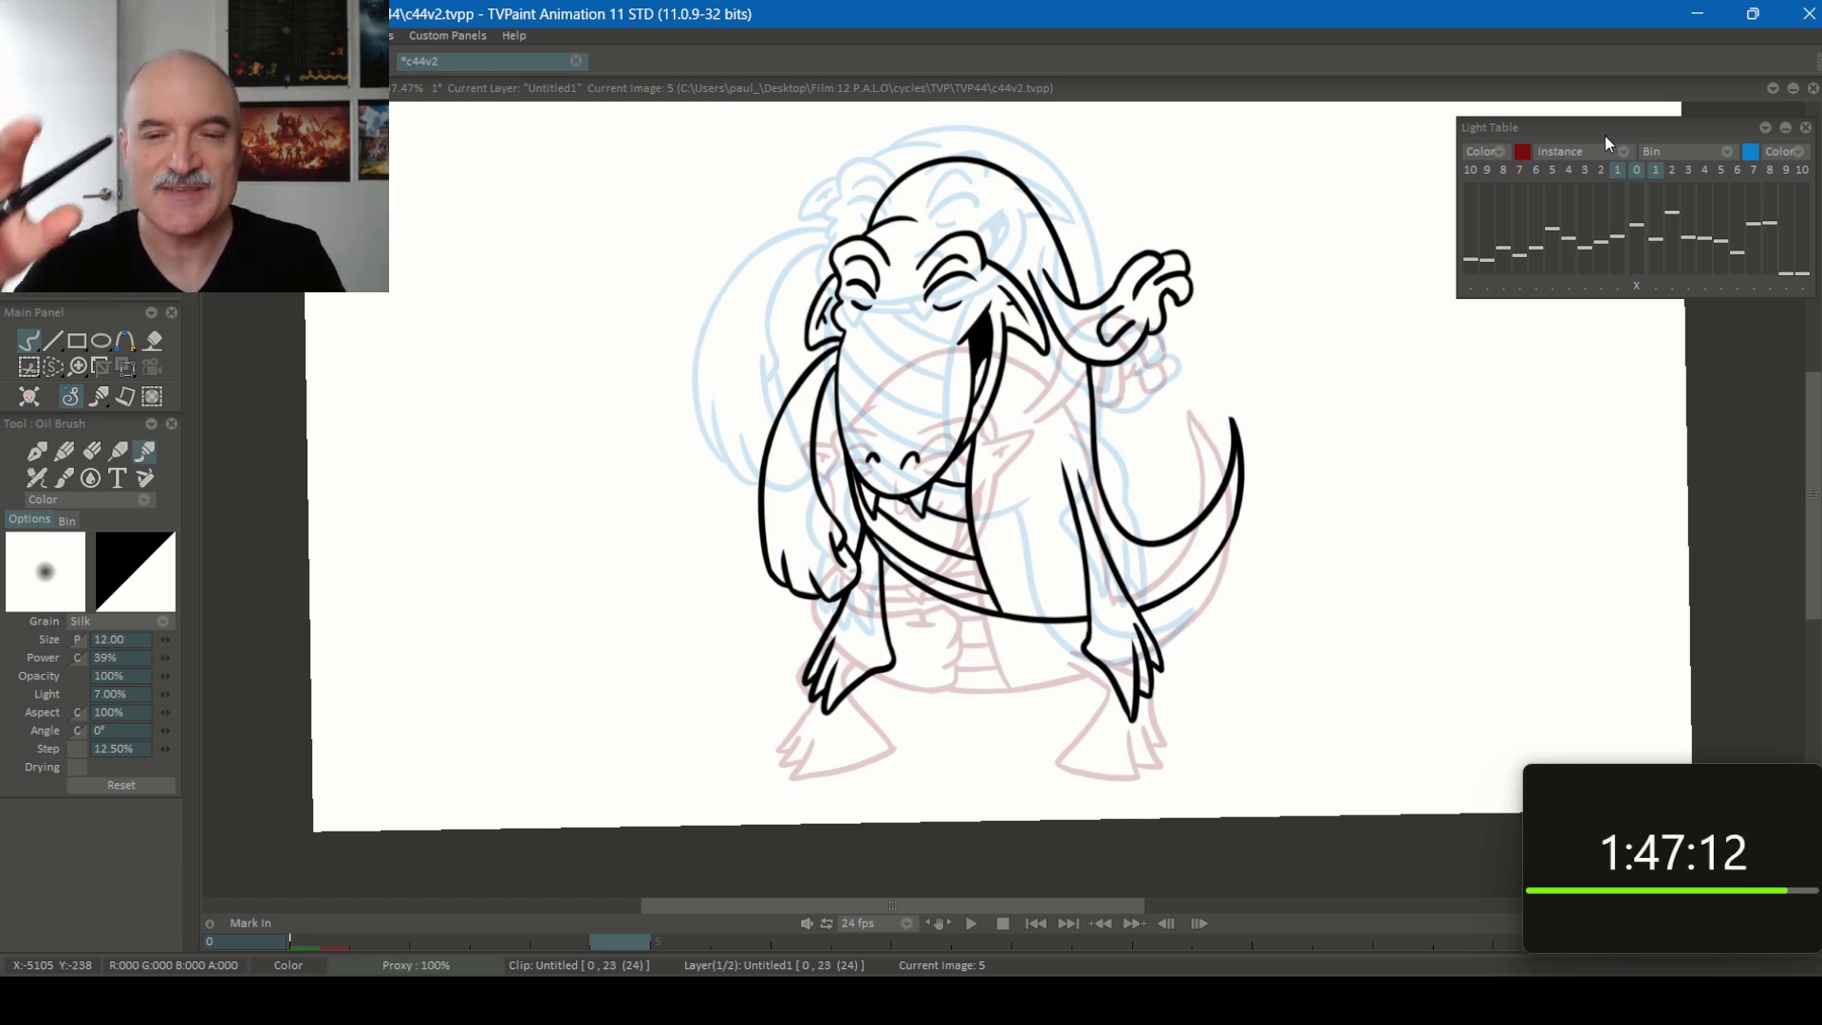
key(Right)
key(Left)
key(Right)
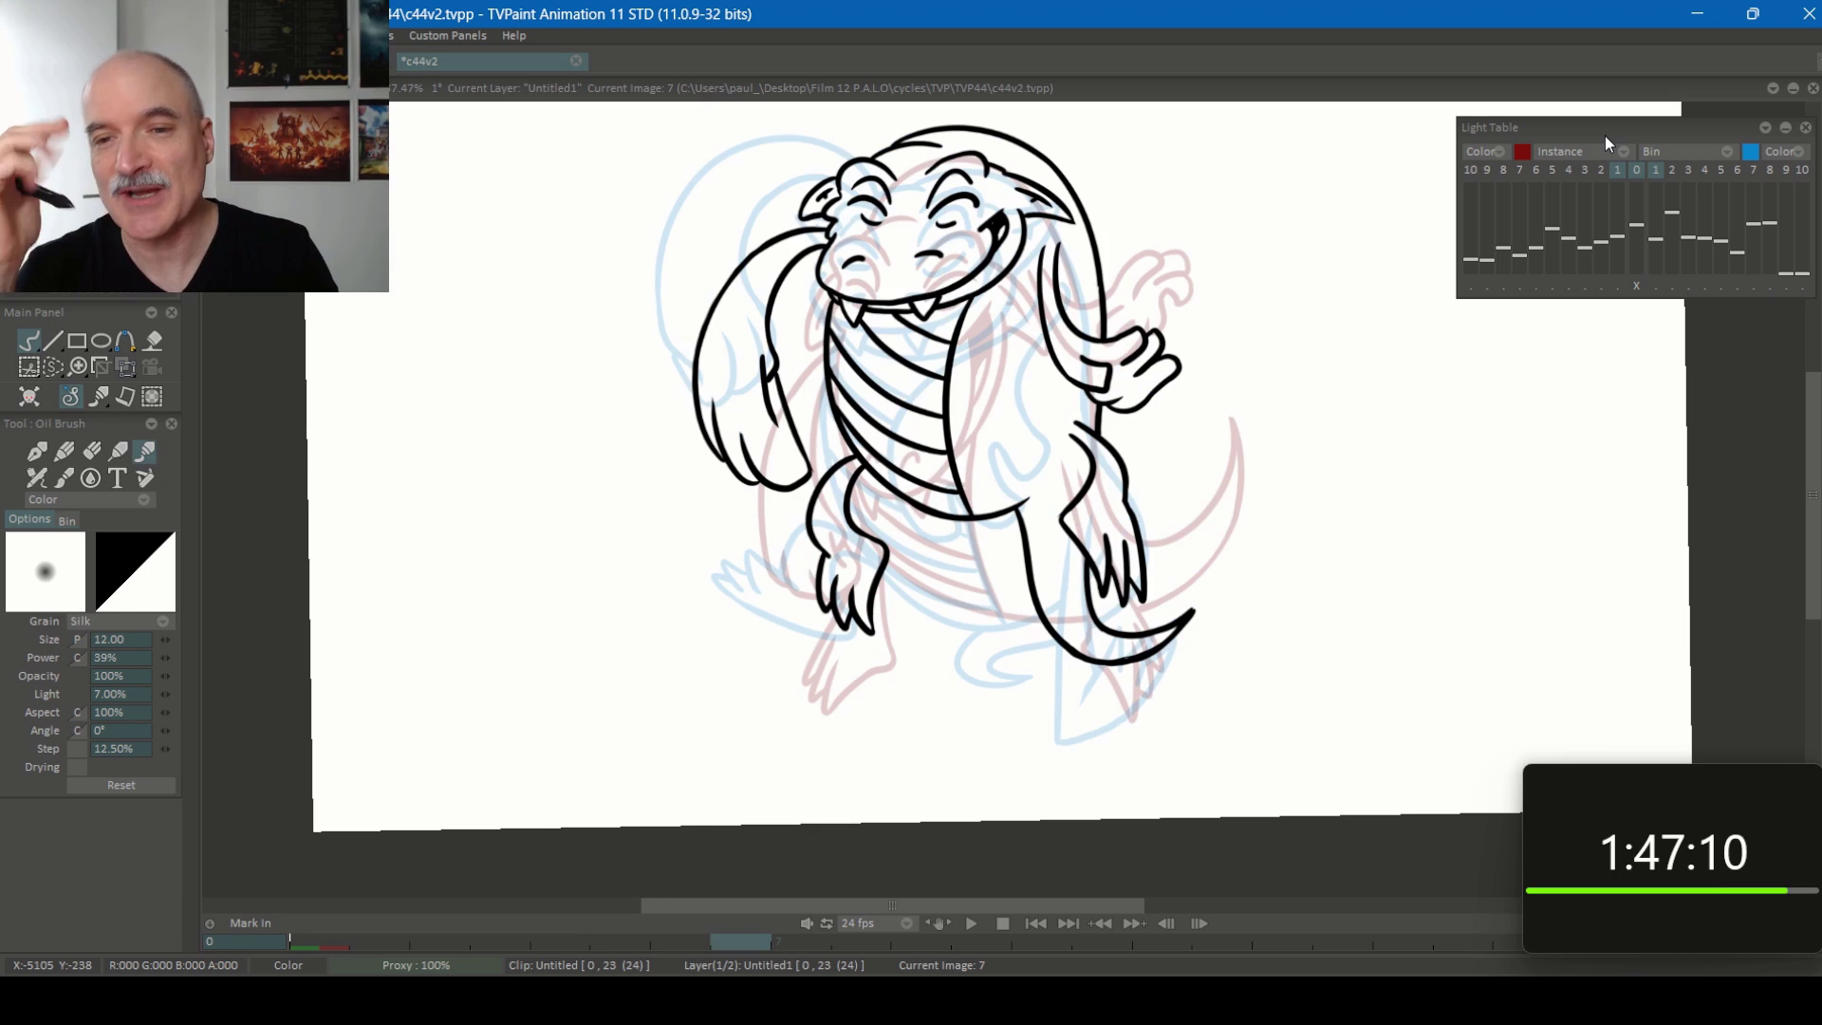
key(Right)
key(Left)
key(Left)
key(Right)
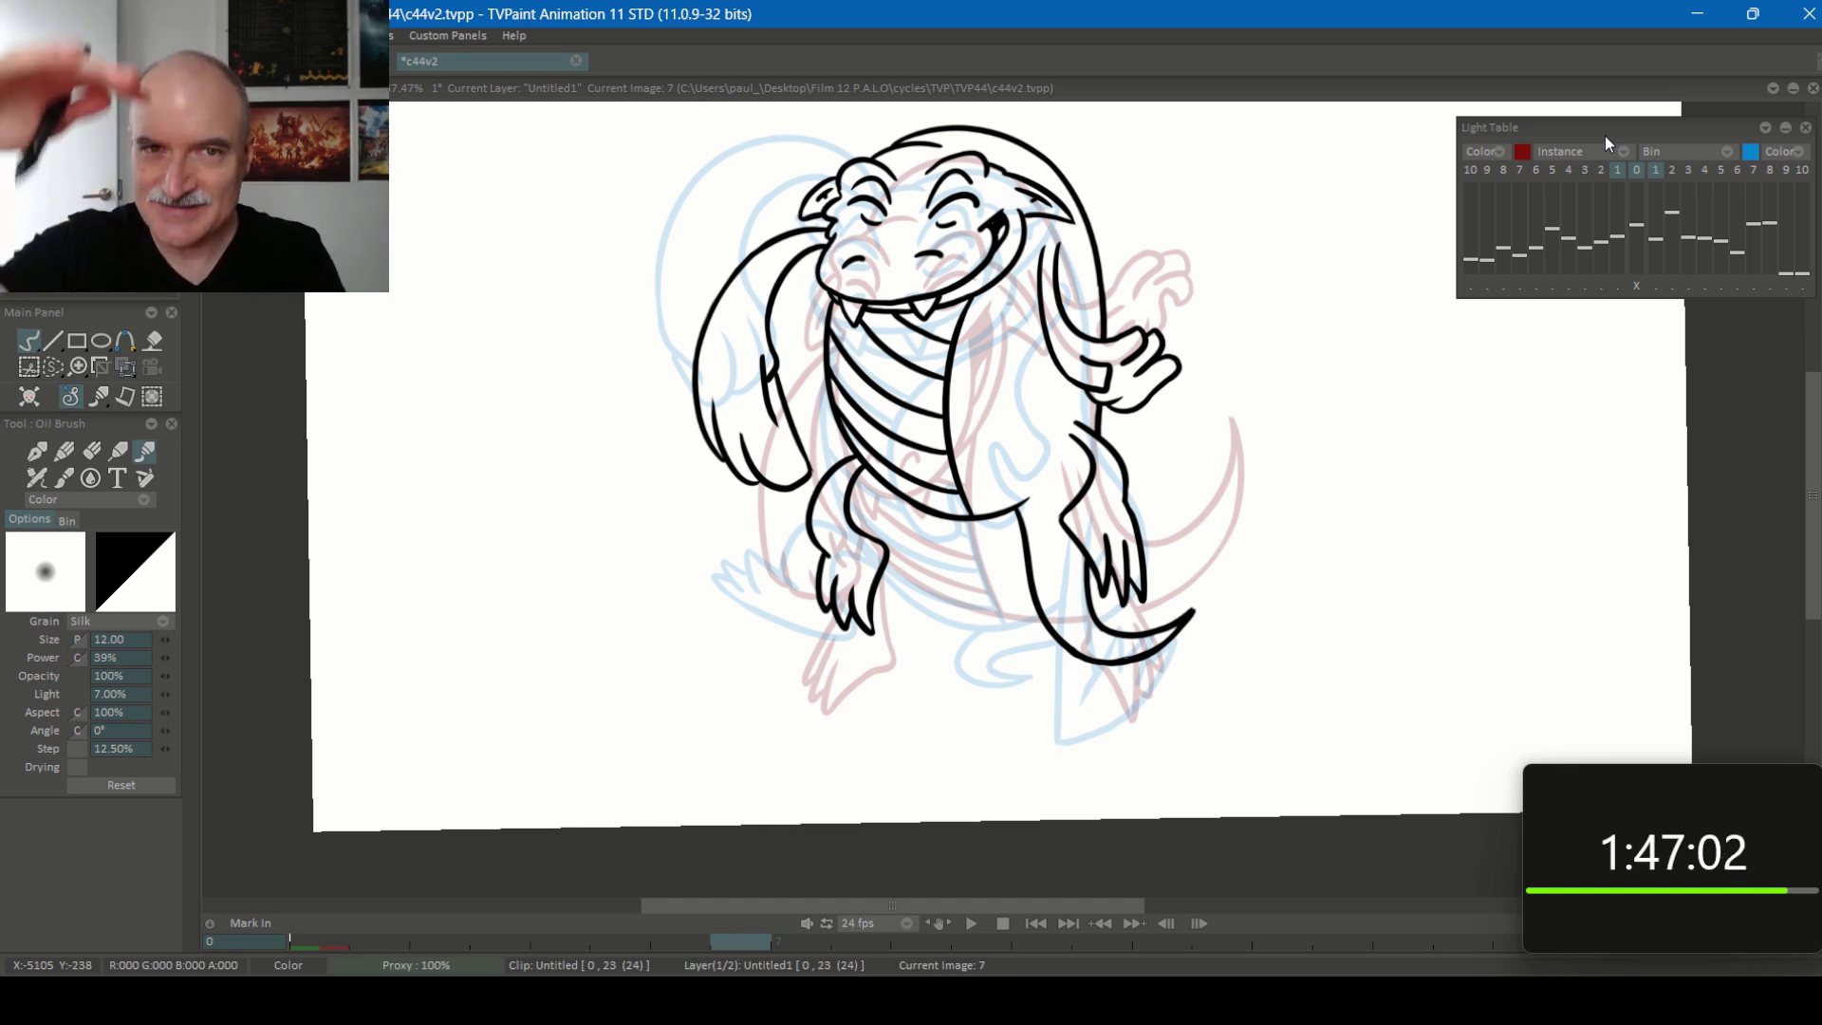
key(Right)
key(Right)
key(Left)
key(Left)
key(Right)
key(Right)
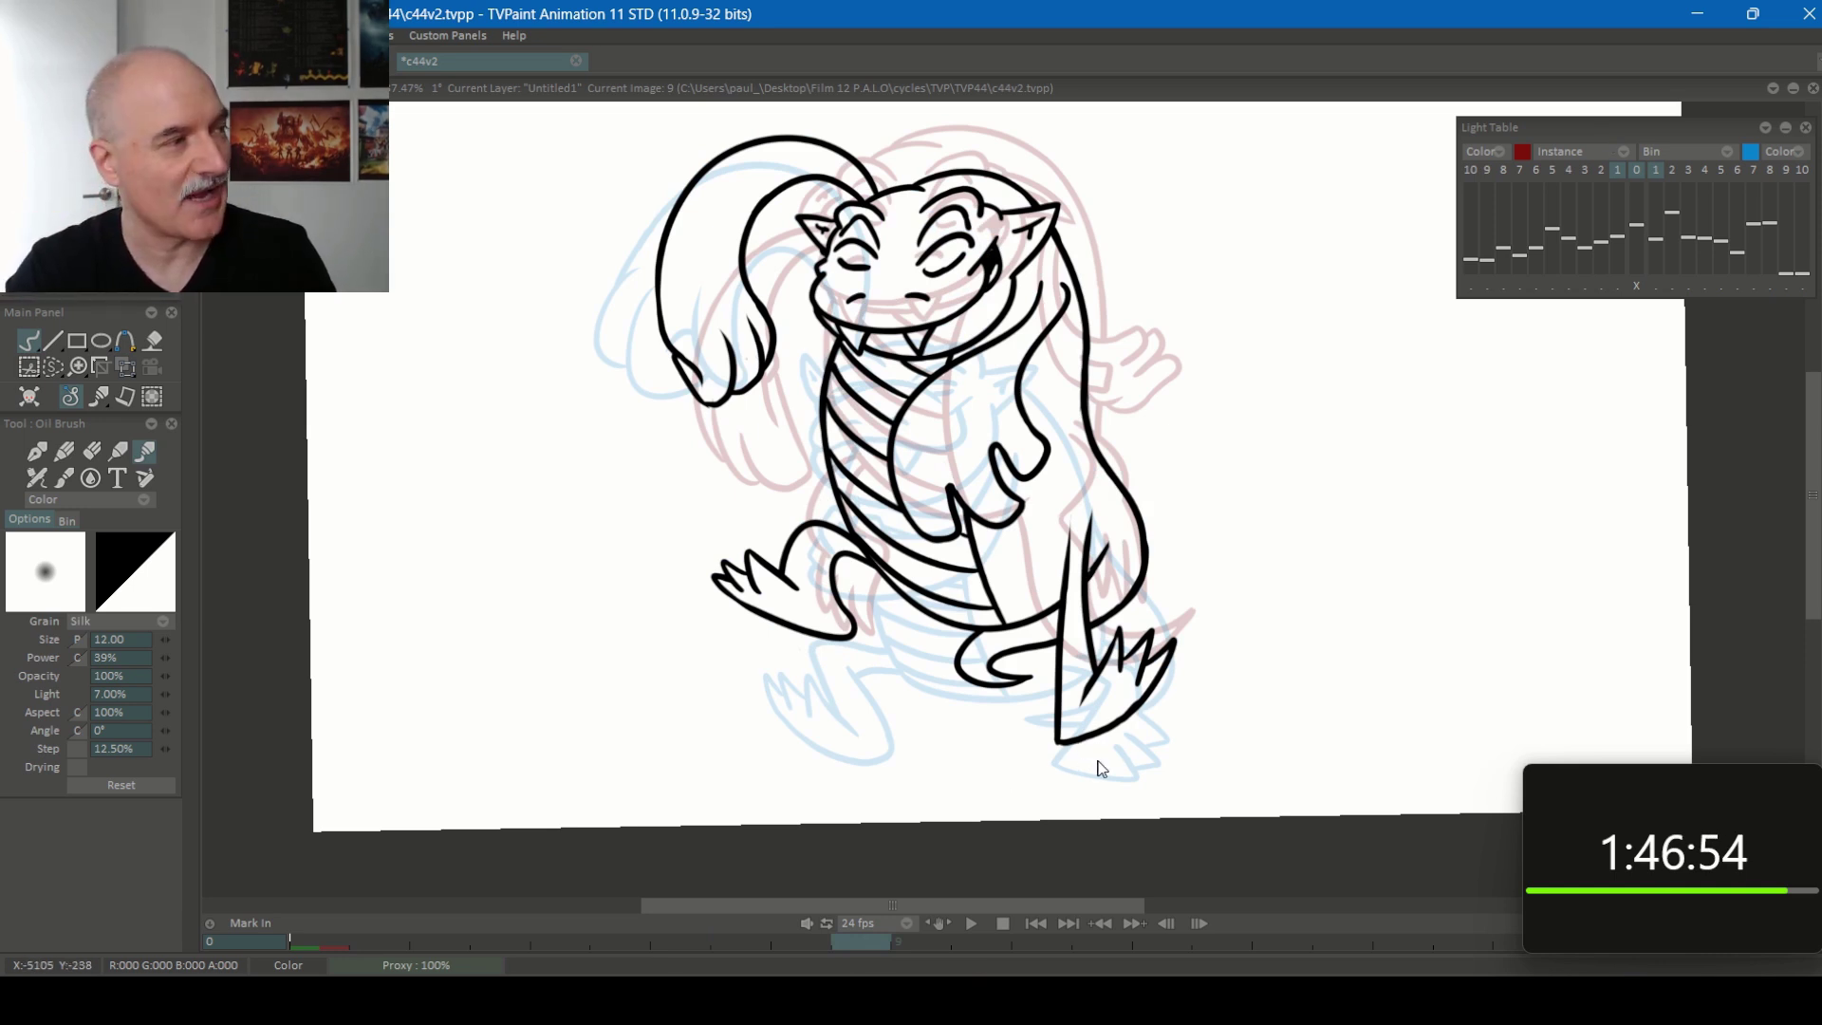
key(Right)
key(Left)
key(Left)
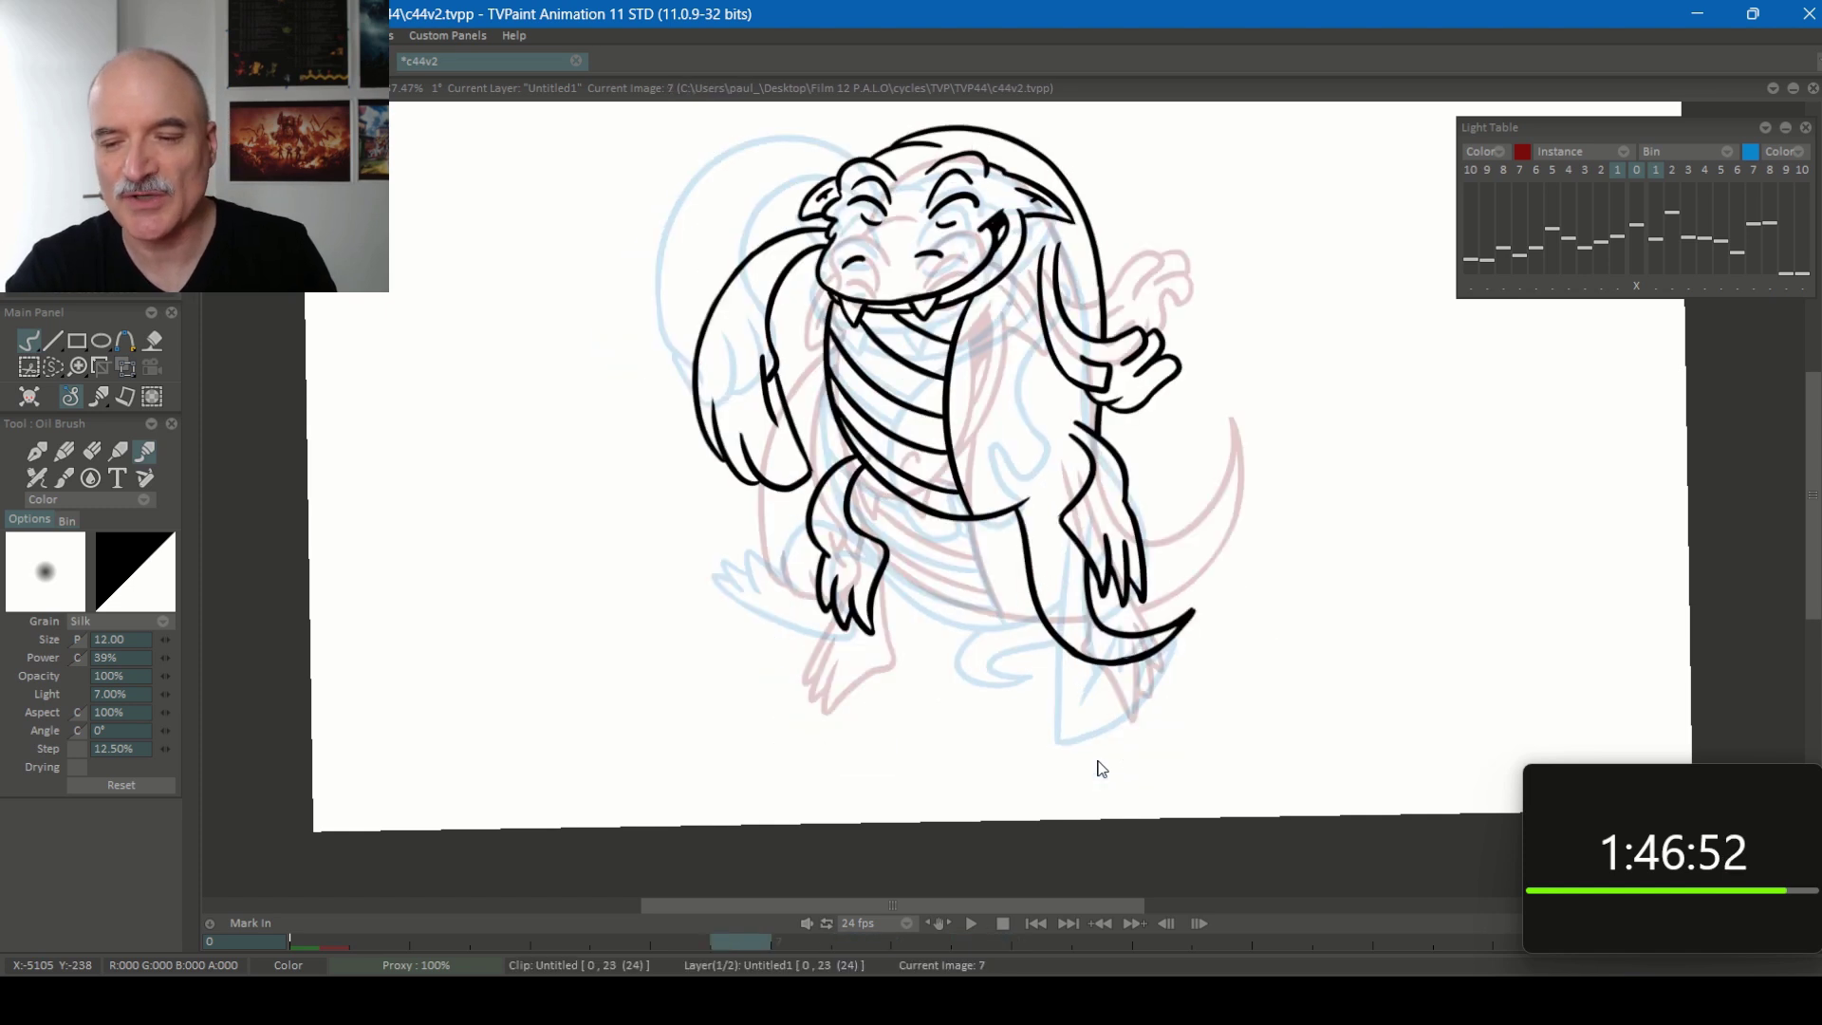
key(Right)
key(Right)
key(Left)
key(Right)
key(Right)
key(Left)
key(Left)
key(Left)
key(Left)
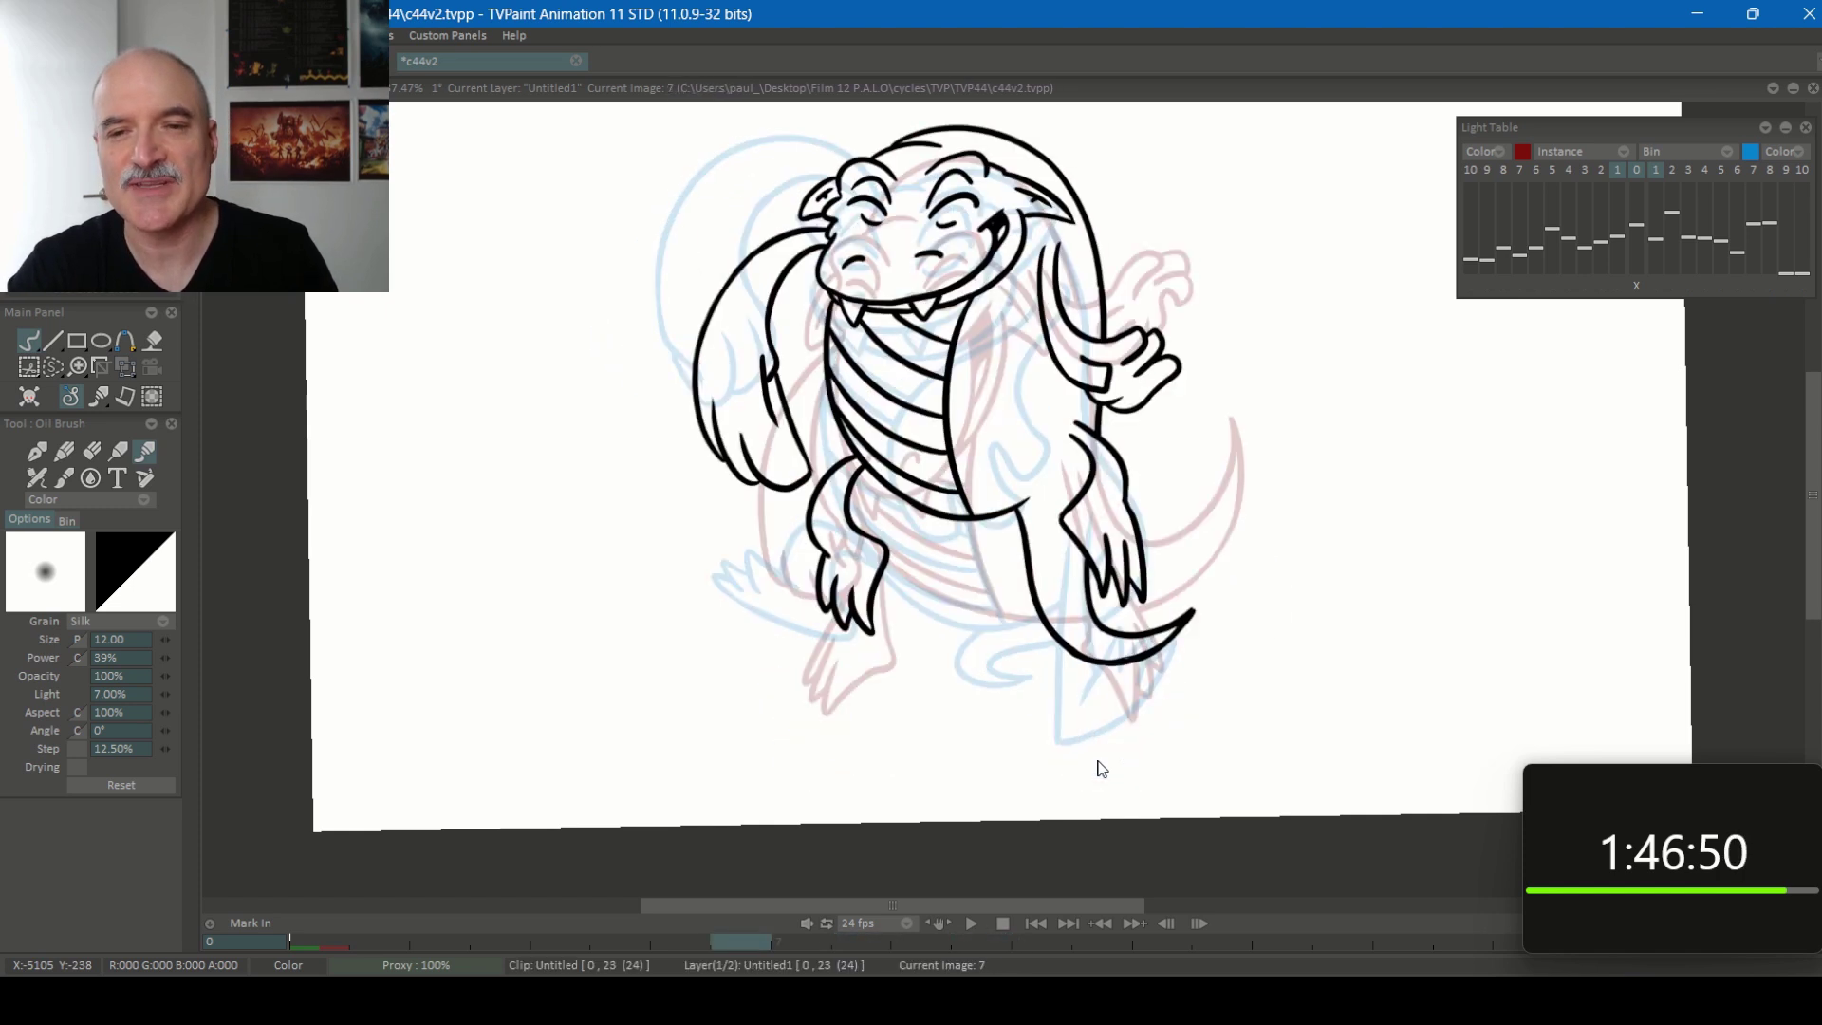
key(Right)
key(Right)
key(Right)
key(Right)
key(Left)
key(Left)
key(Right)
key(Right)
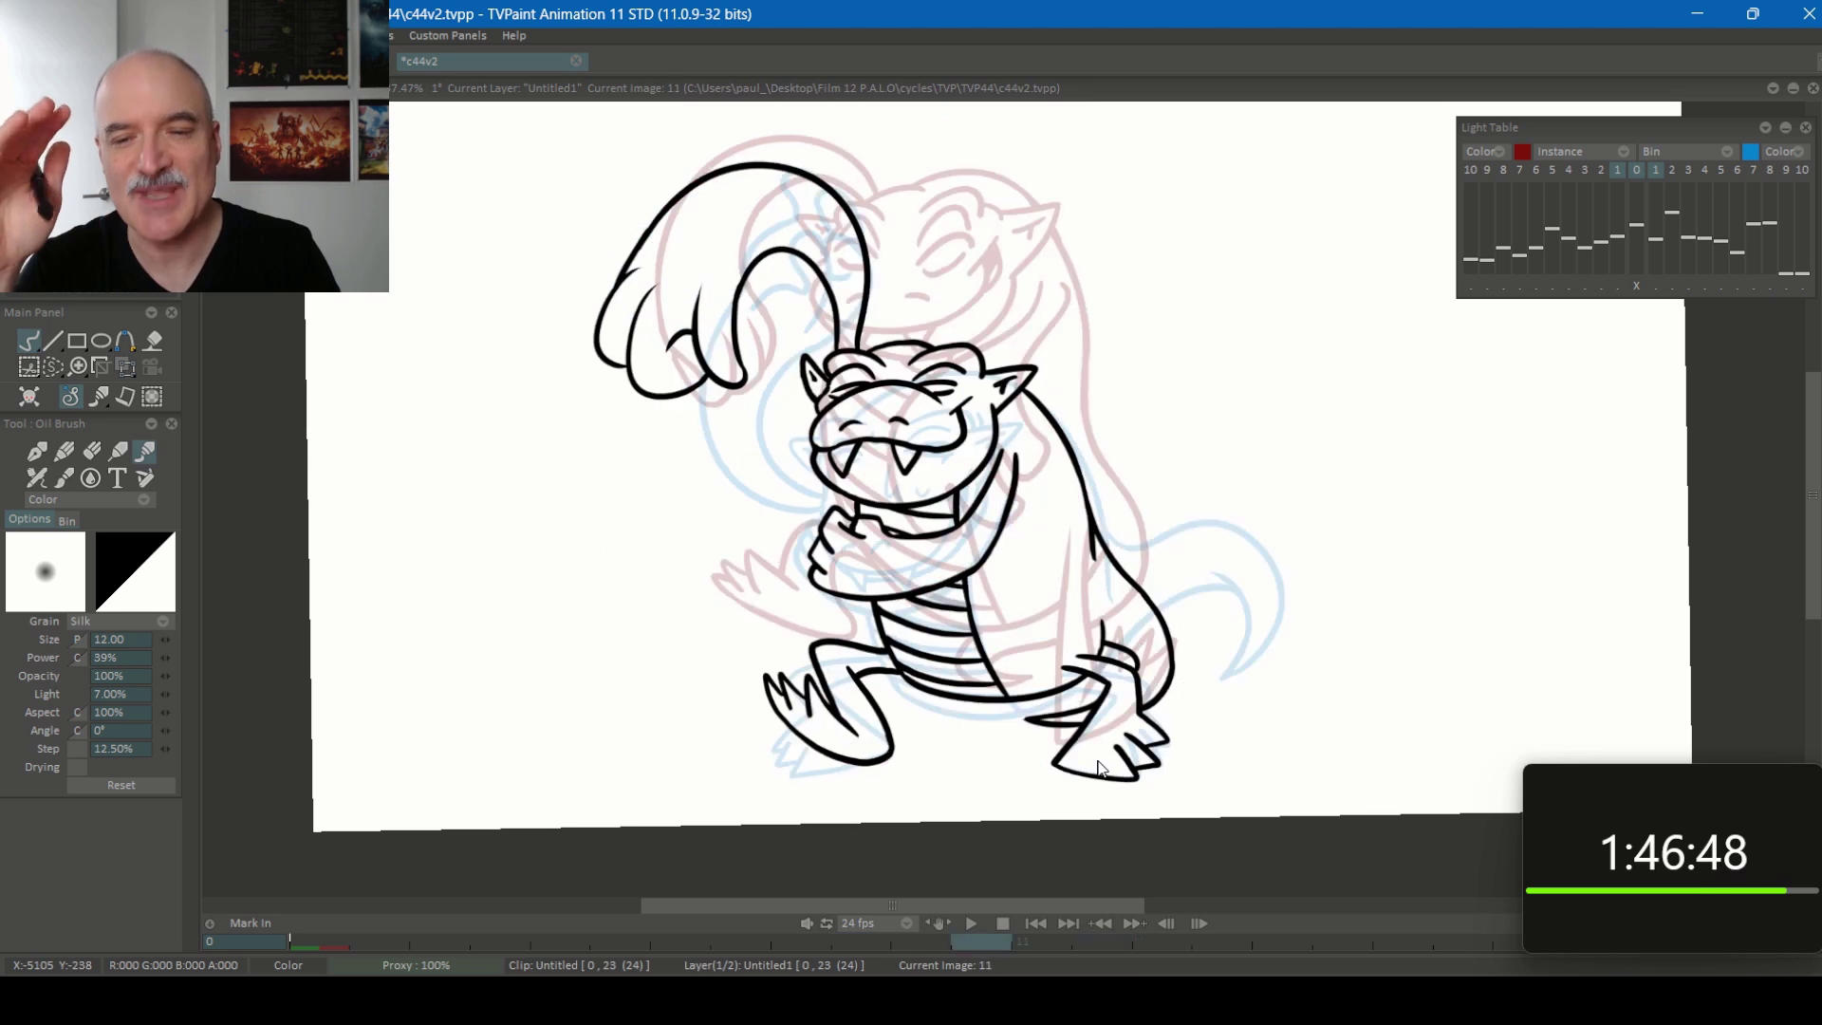
key(Left)
key(Left)
key(Right)
key(Right)
key(Right)
key(Right)
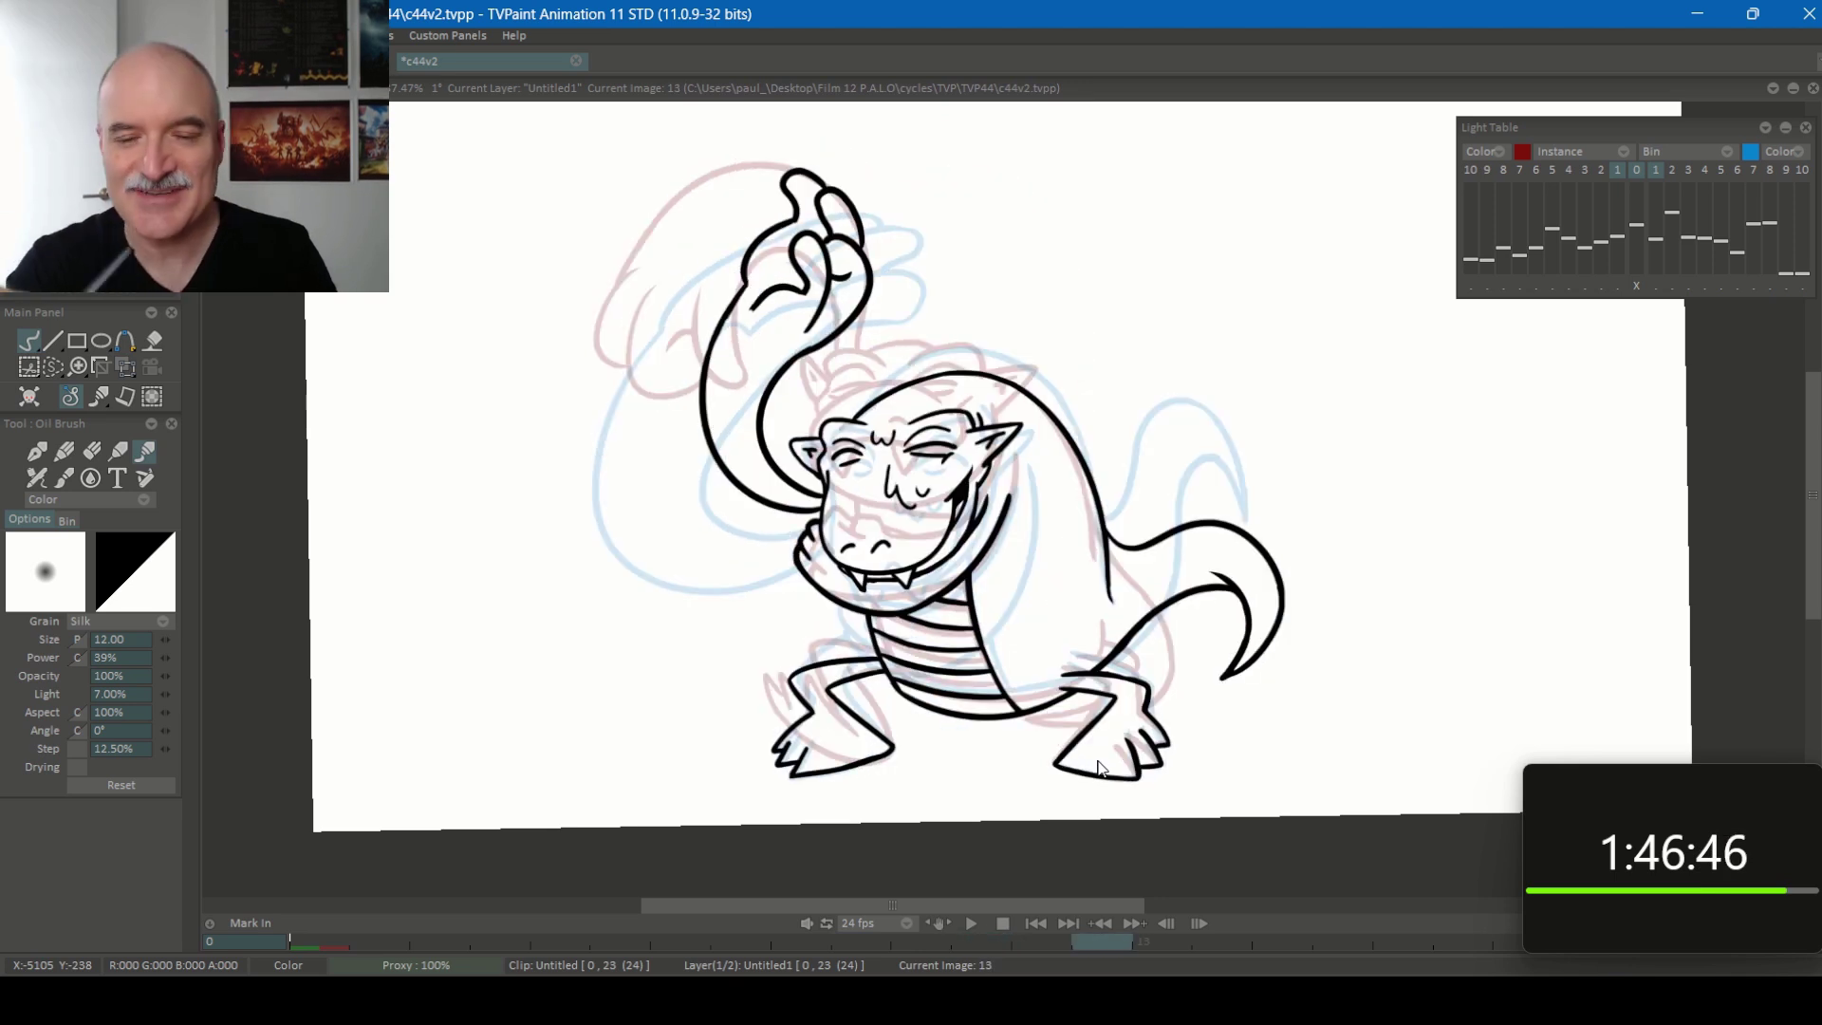
key(Left)
key(Right)
key(Left)
key(Left)
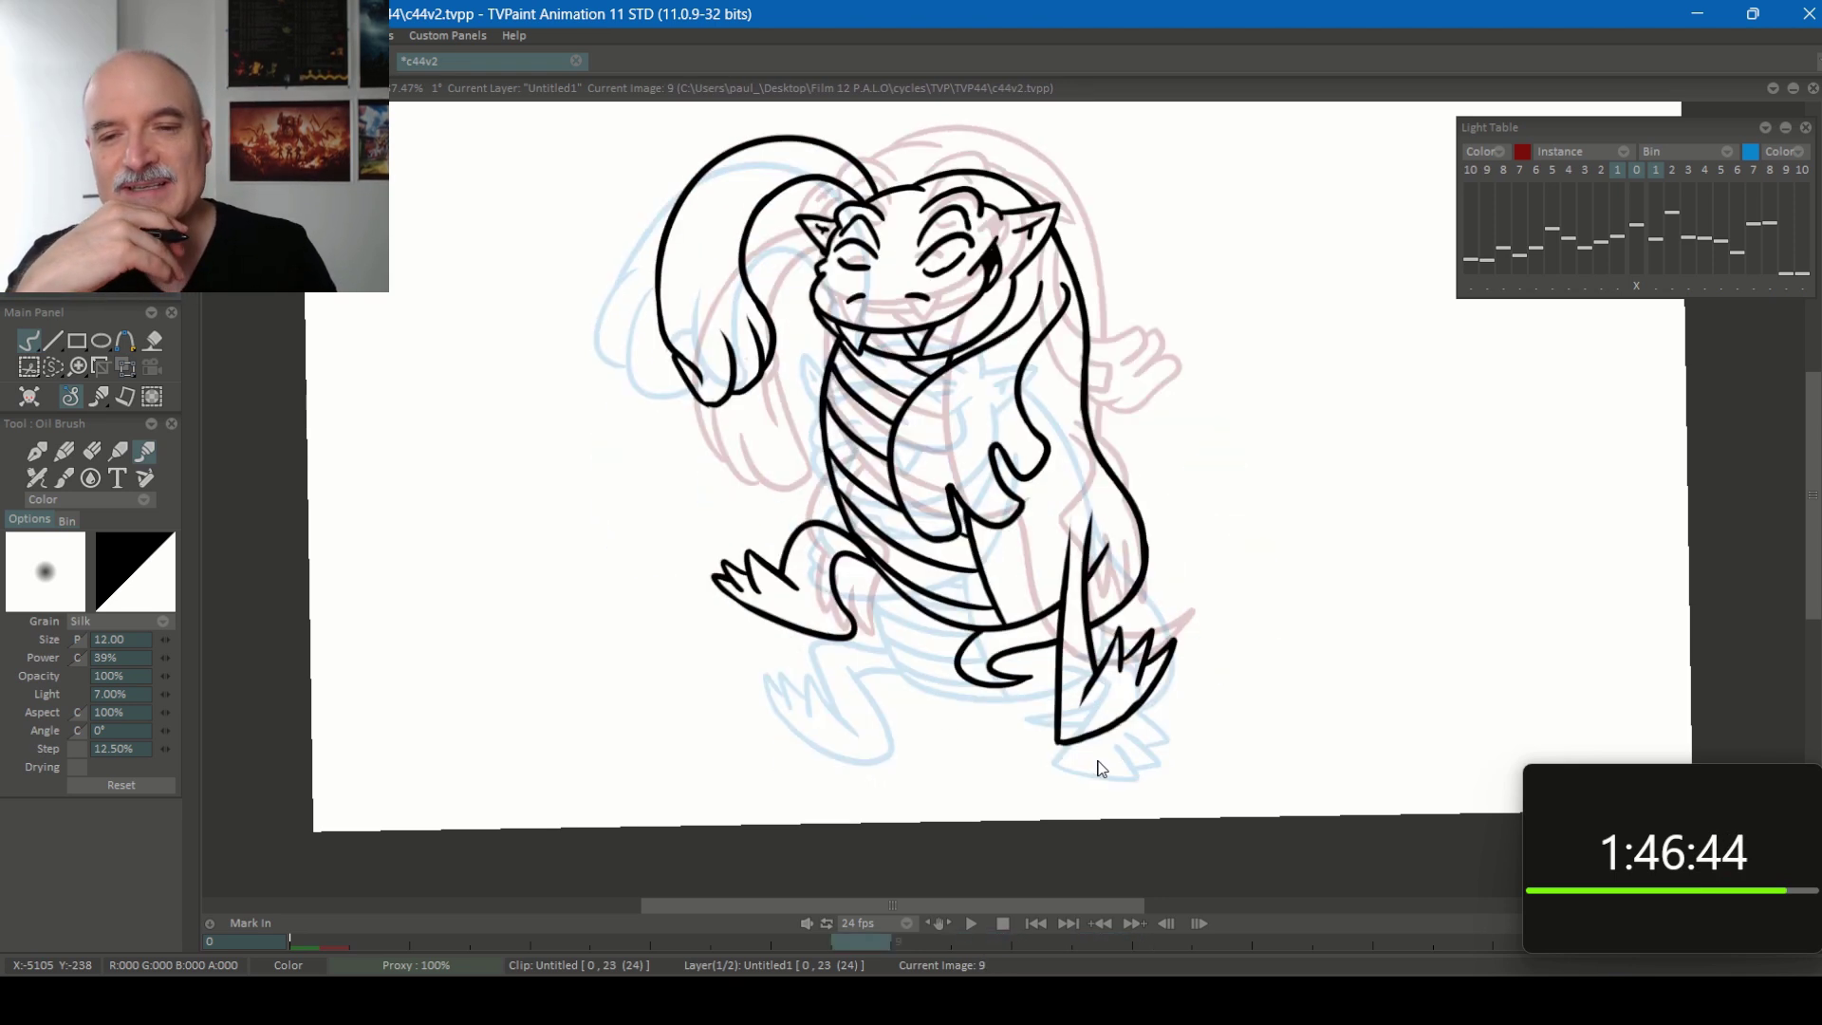
key(Right)
key(Right)
key(Left)
key(Left)
key(Right)
key(Right)
key(Left)
key(Left)
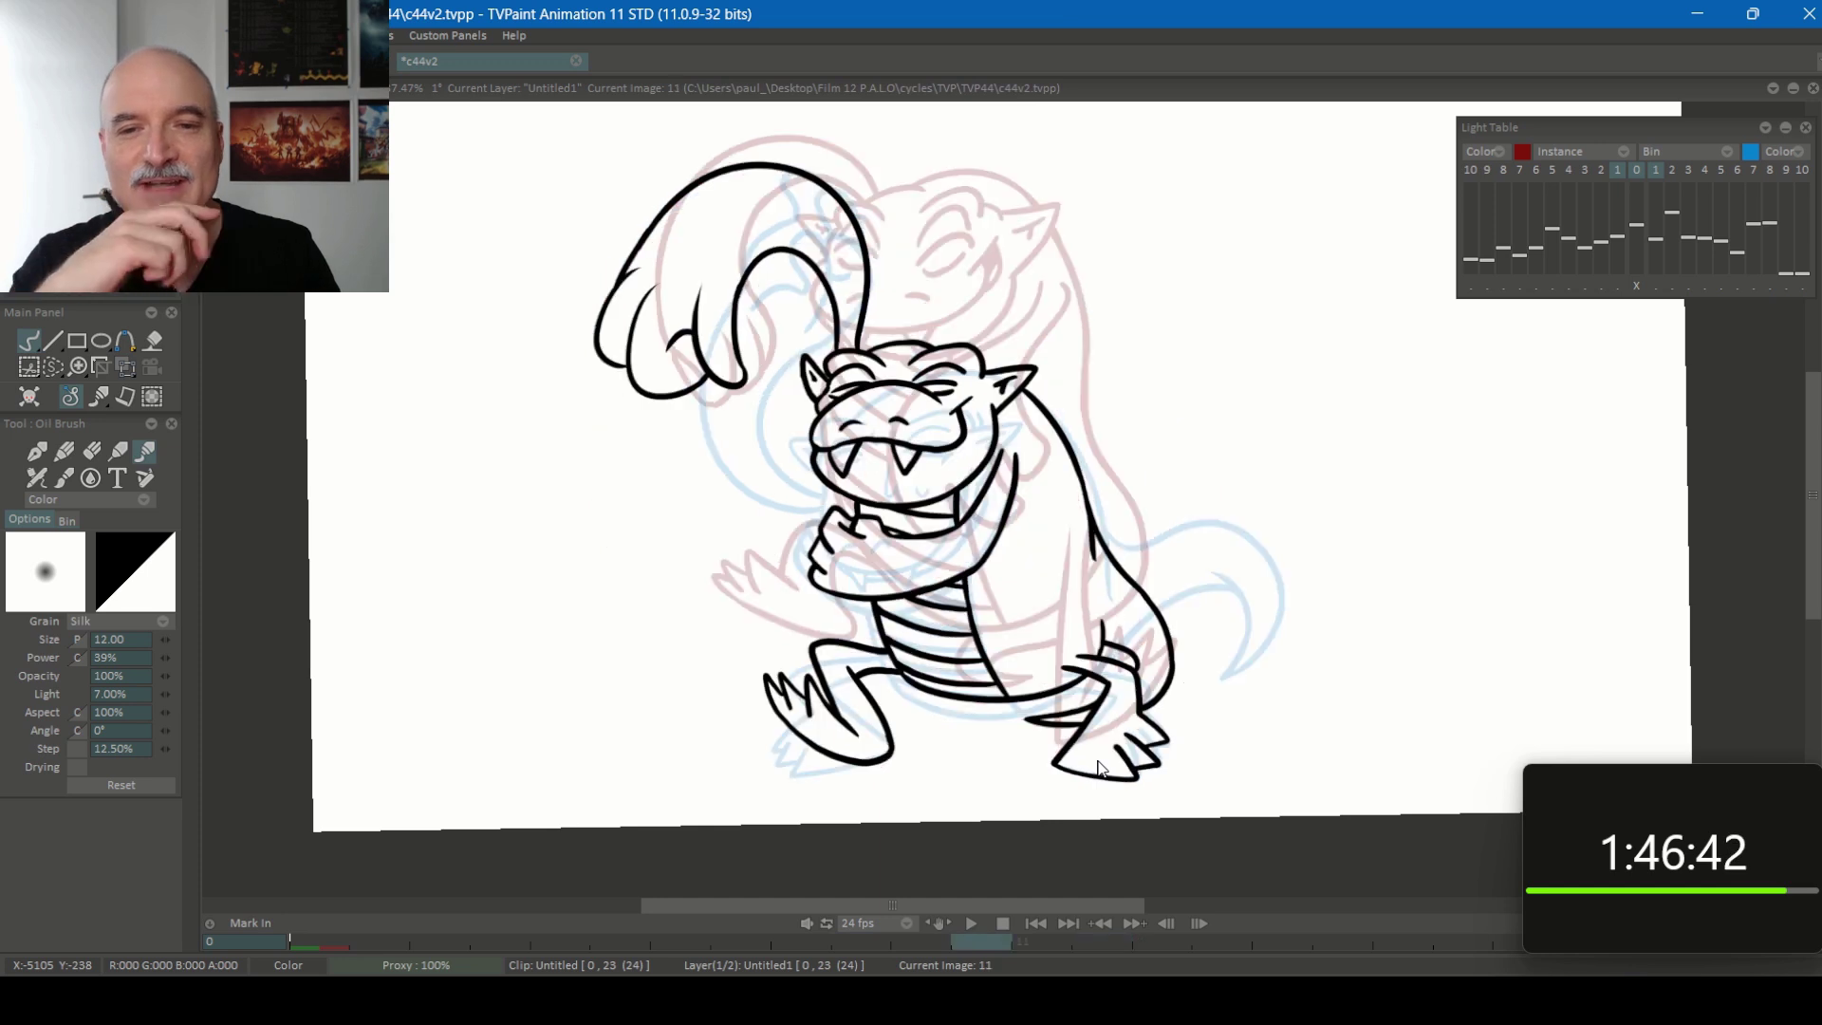
key(Right)
key(Right)
key(Left)
key(Left)
key(Right)
key(Right)
key(Left)
key(Left)
key(Right)
key(Right)
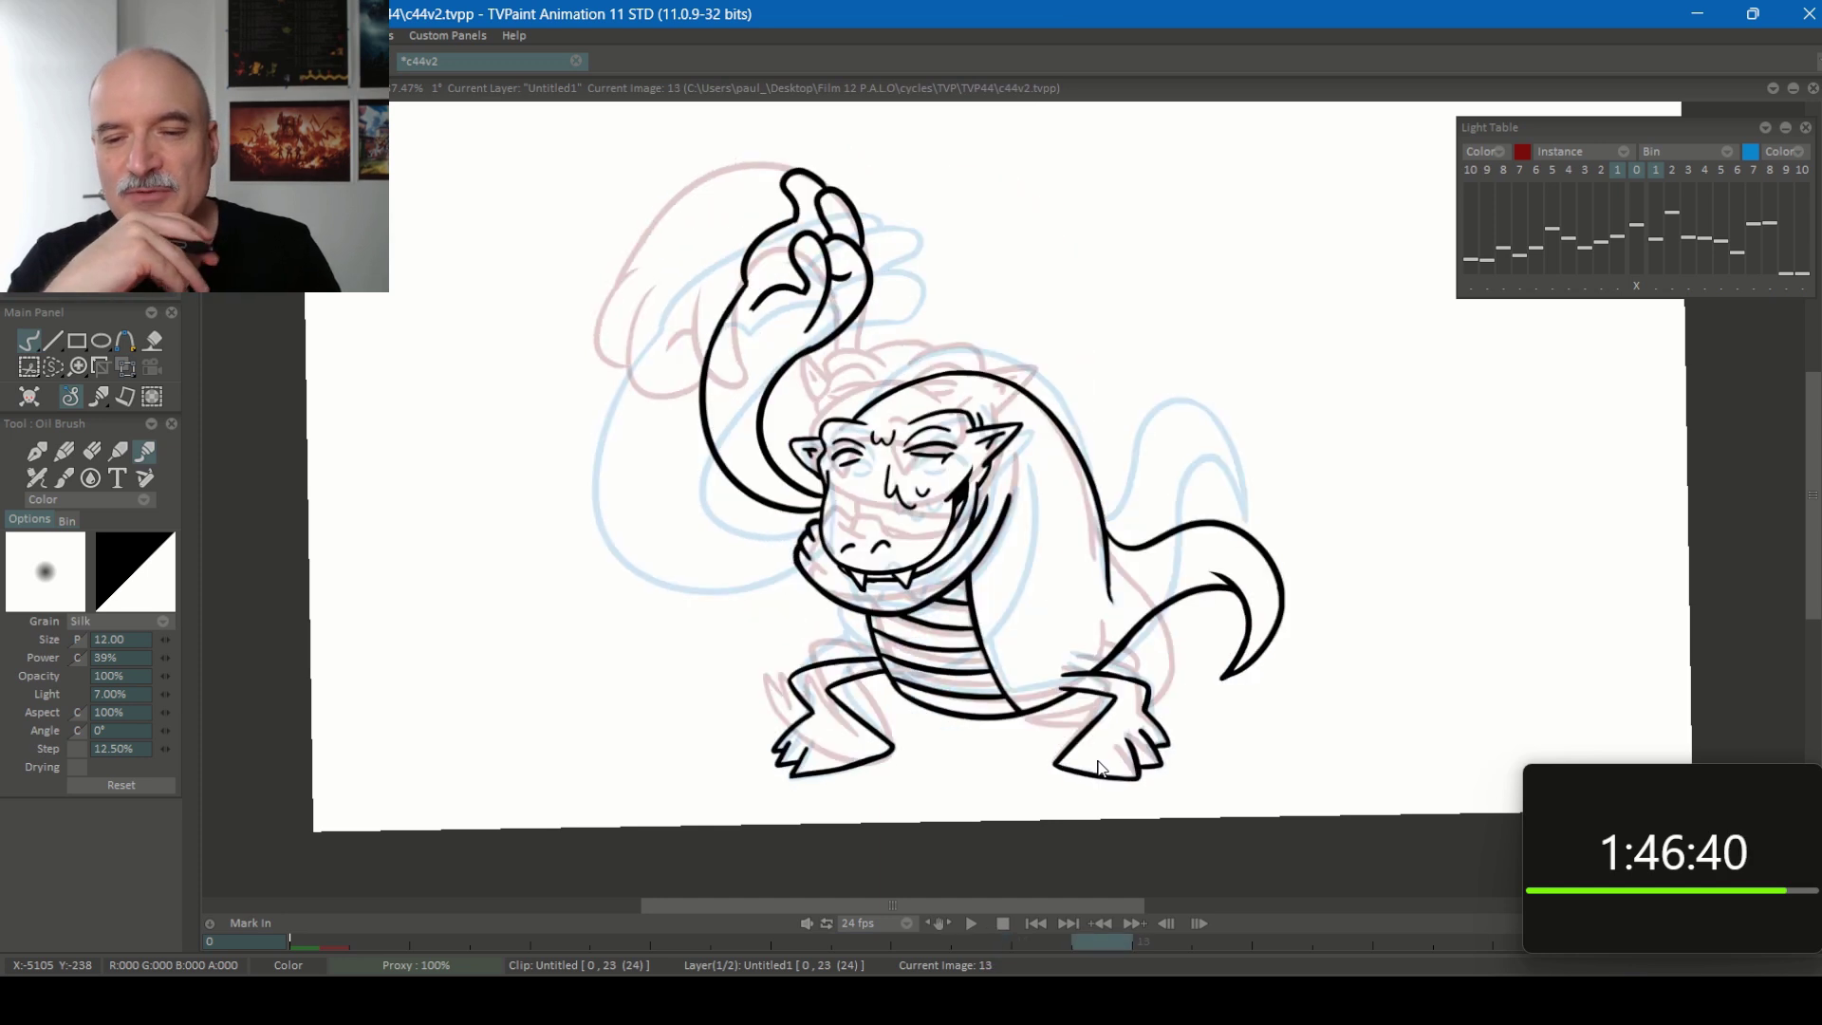
key(Right)
key(Right)
key(Left)
key(Left)
key(Left)
key(Left)
key(Right)
key(Right)
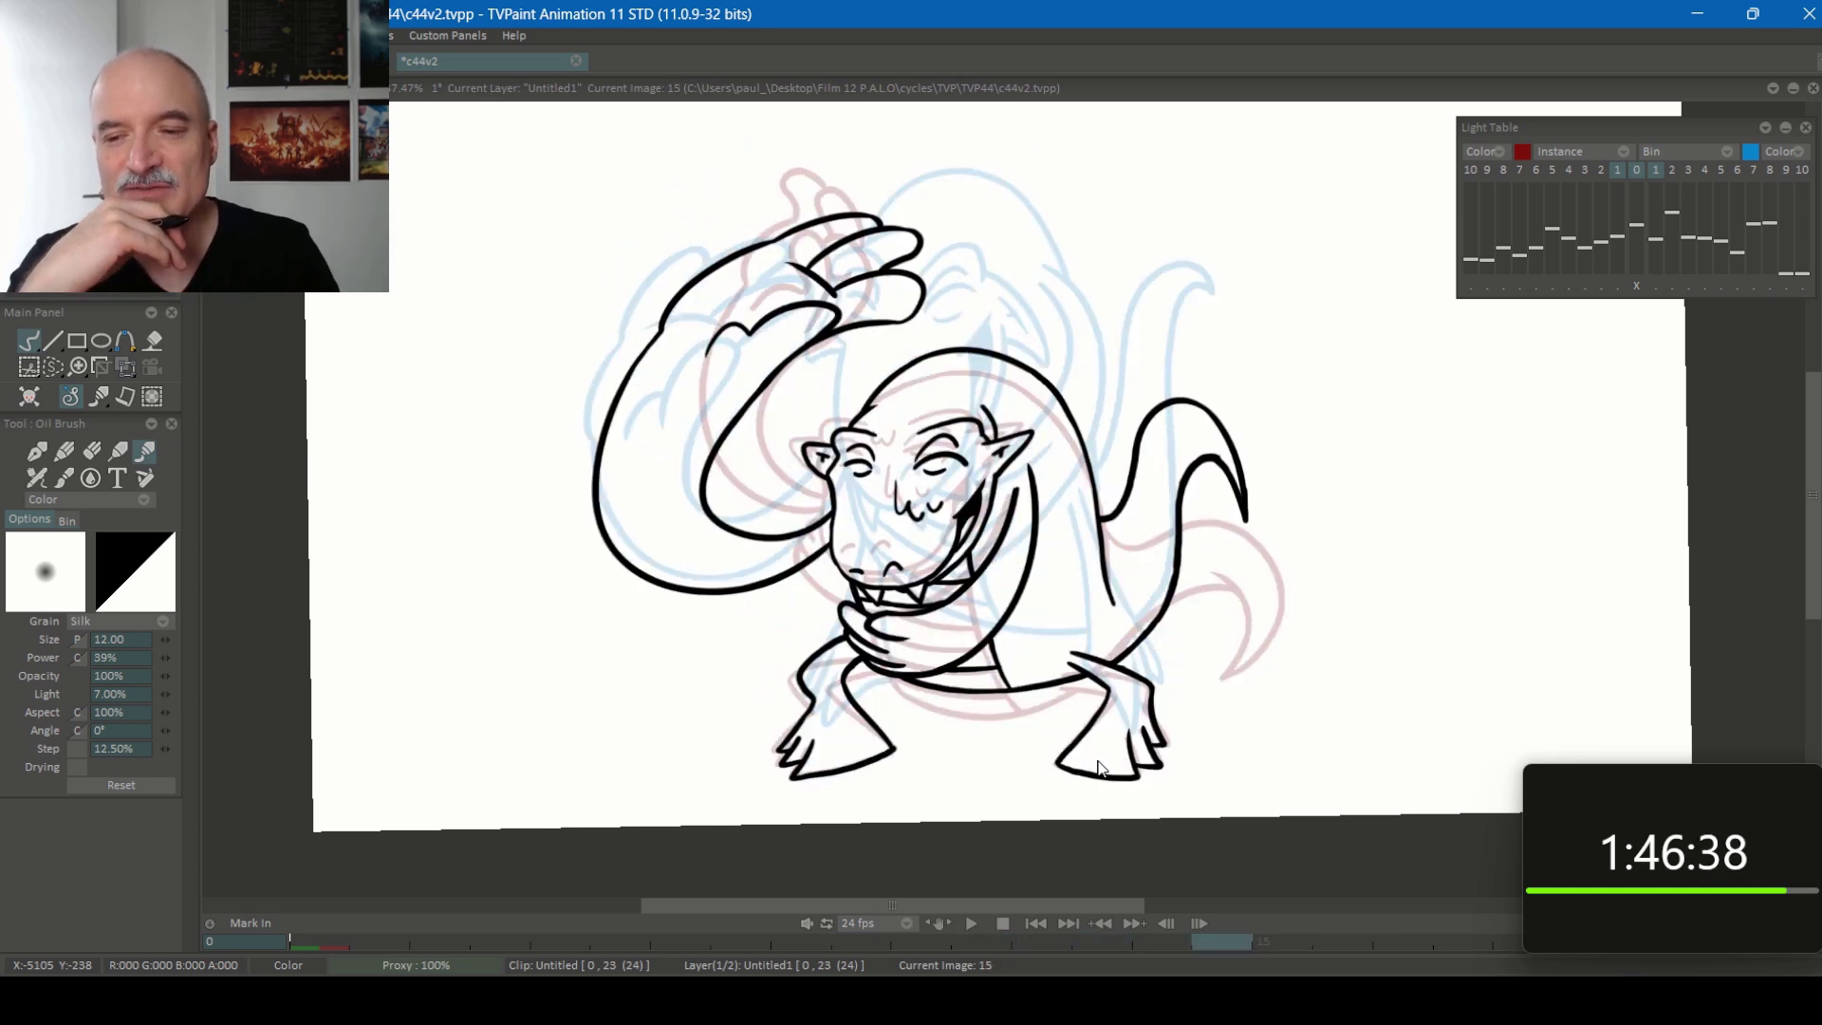
key(Left)
key(Left)
key(Right)
key(Right)
key(Right)
key(Right)
key(Left)
key(Left)
key(Right)
key(Right)
key(Right)
key(Right)
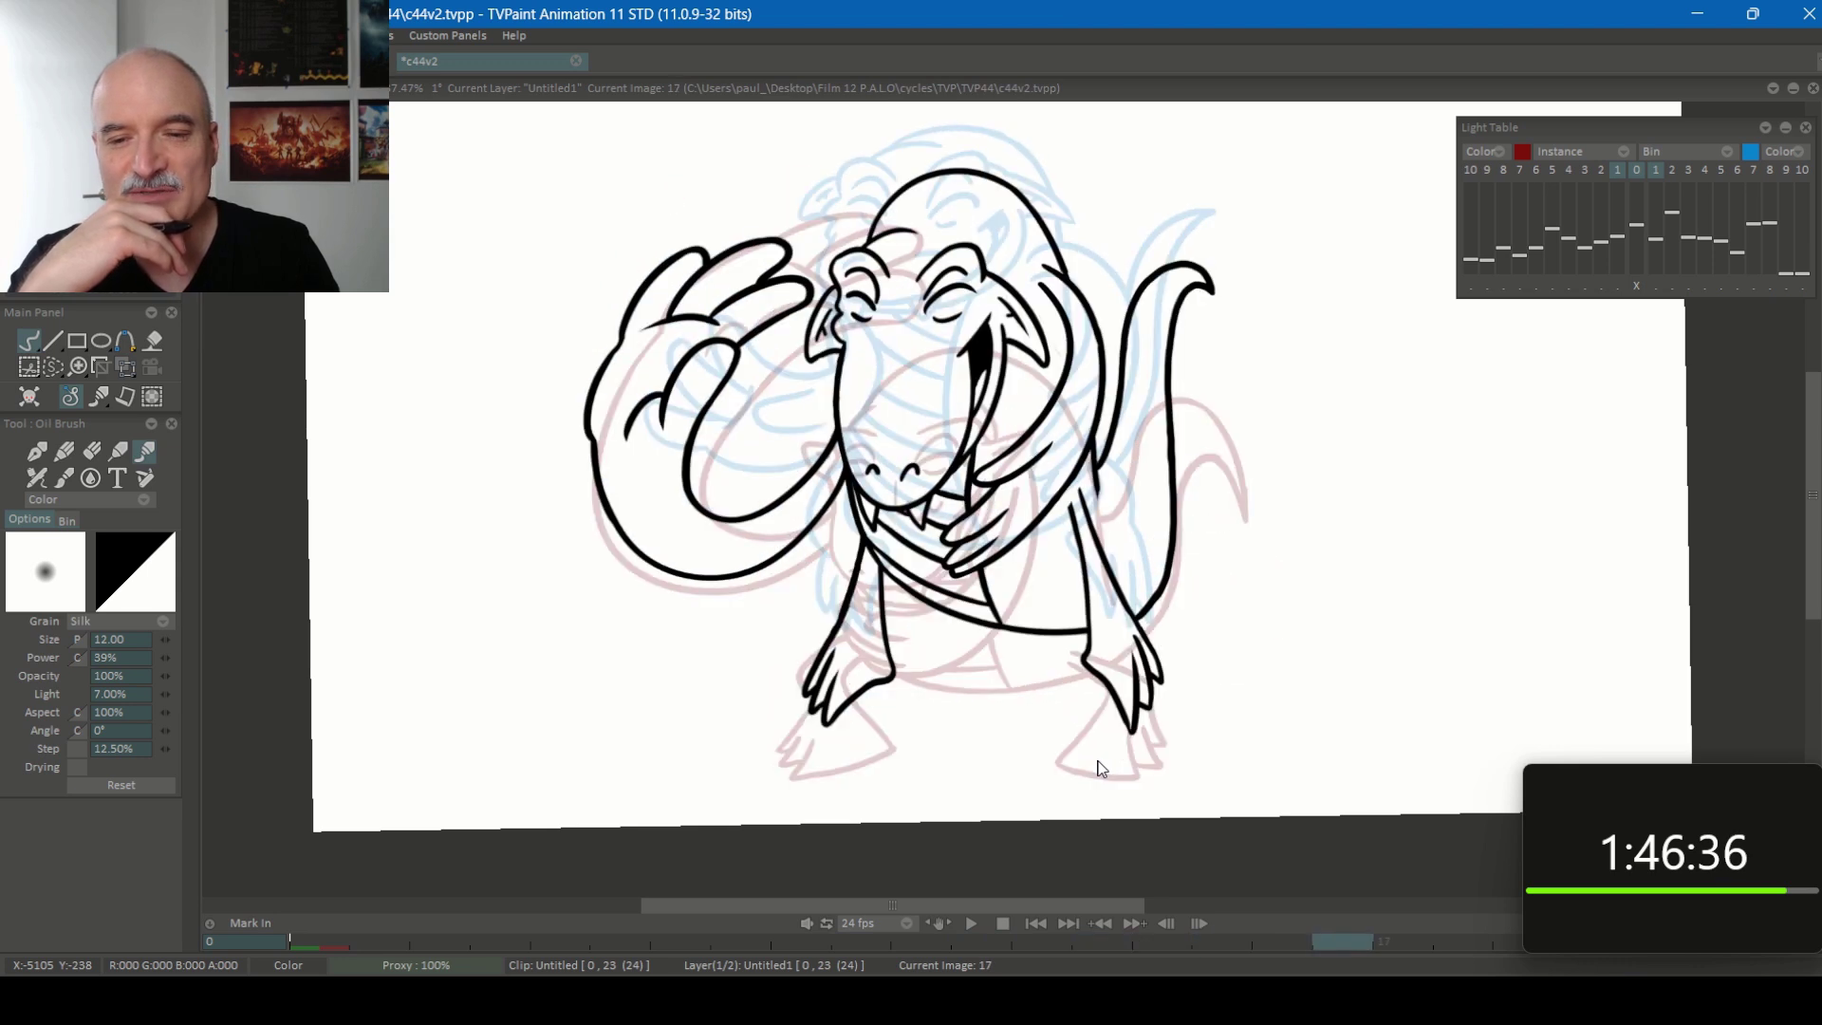
key(Left)
key(Left)
key(Right)
key(Right)
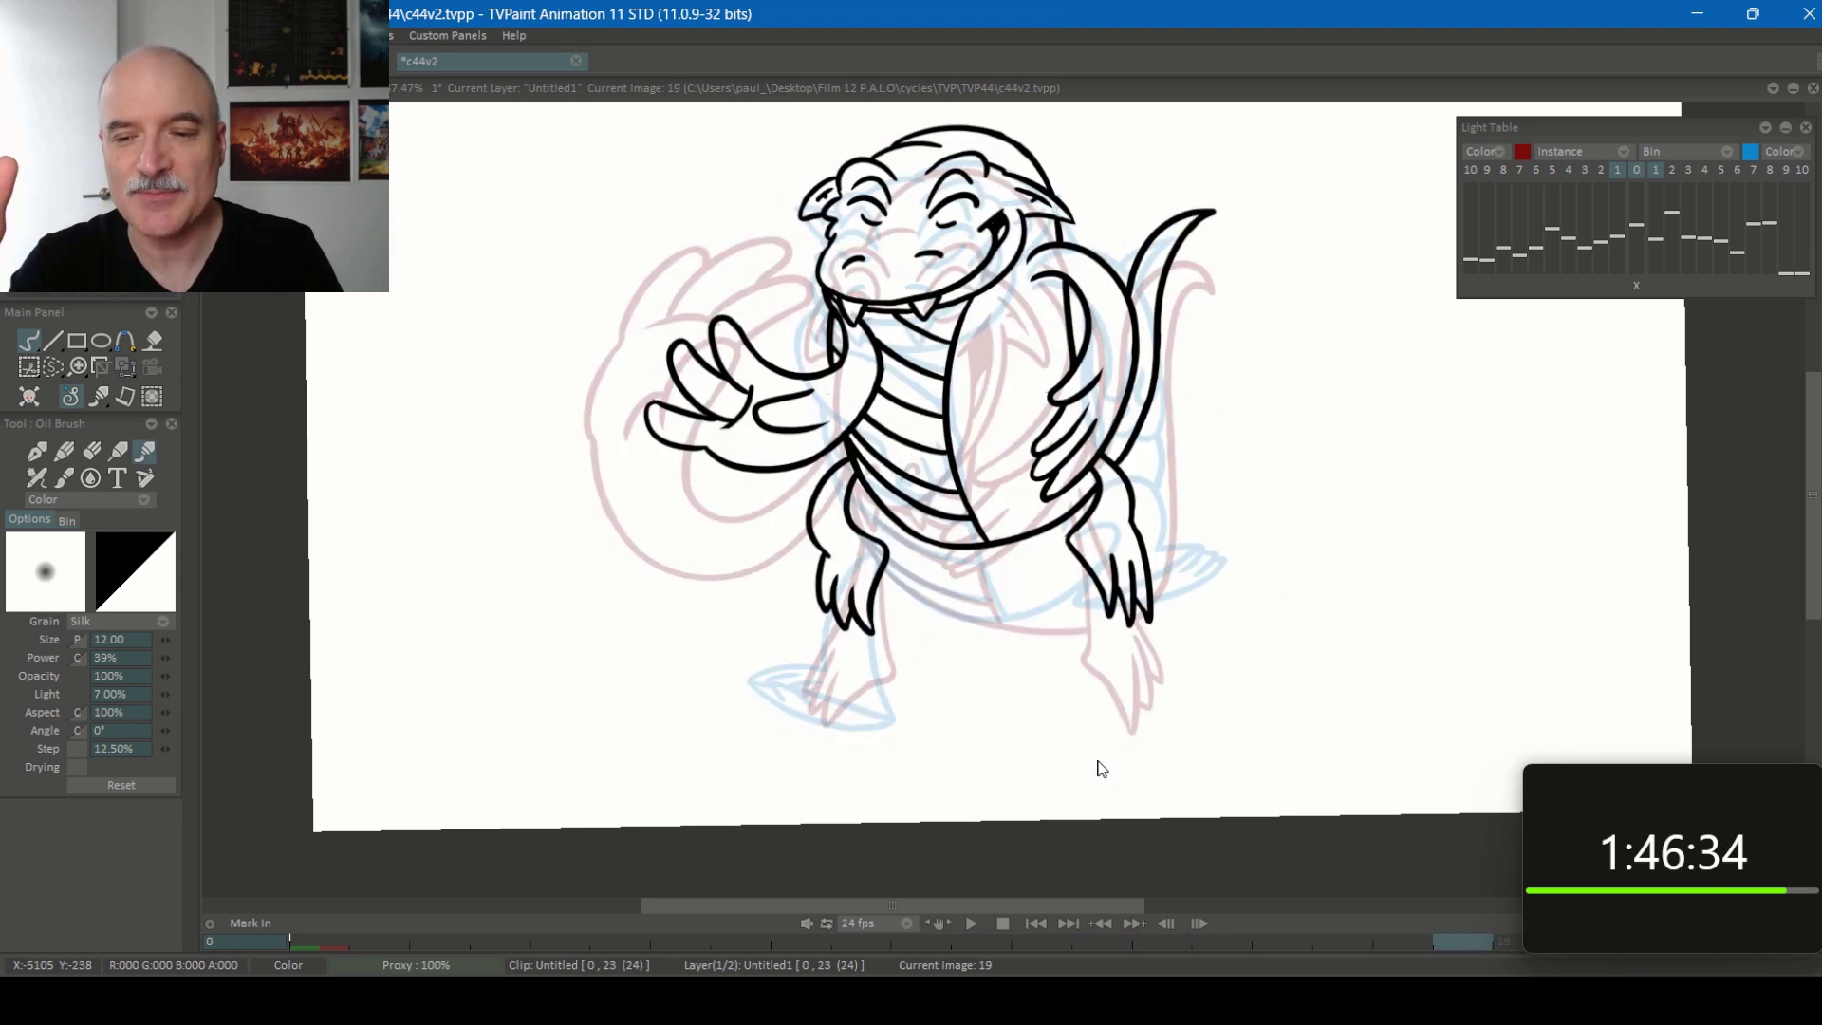
key(Right)
key(Left)
key(Left)
key(Right)
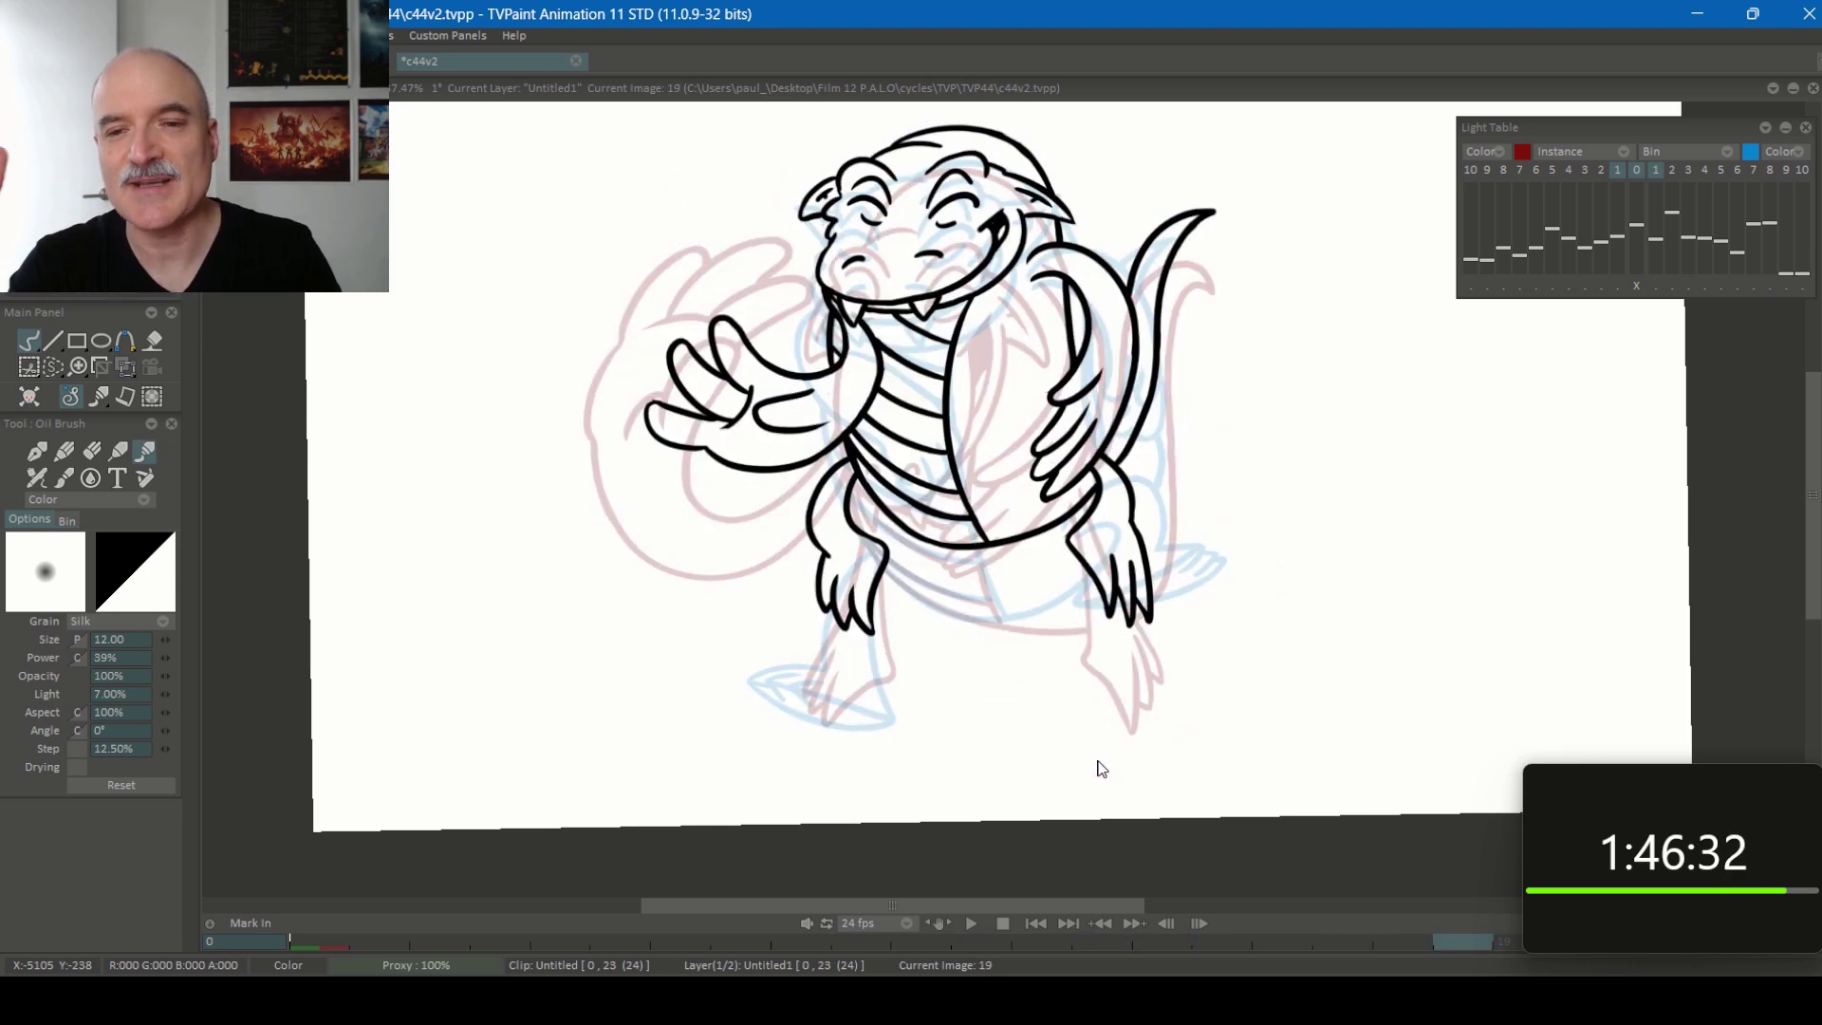
key(Right)
key(Left)
key(Left)
key(Right)
key(Right)
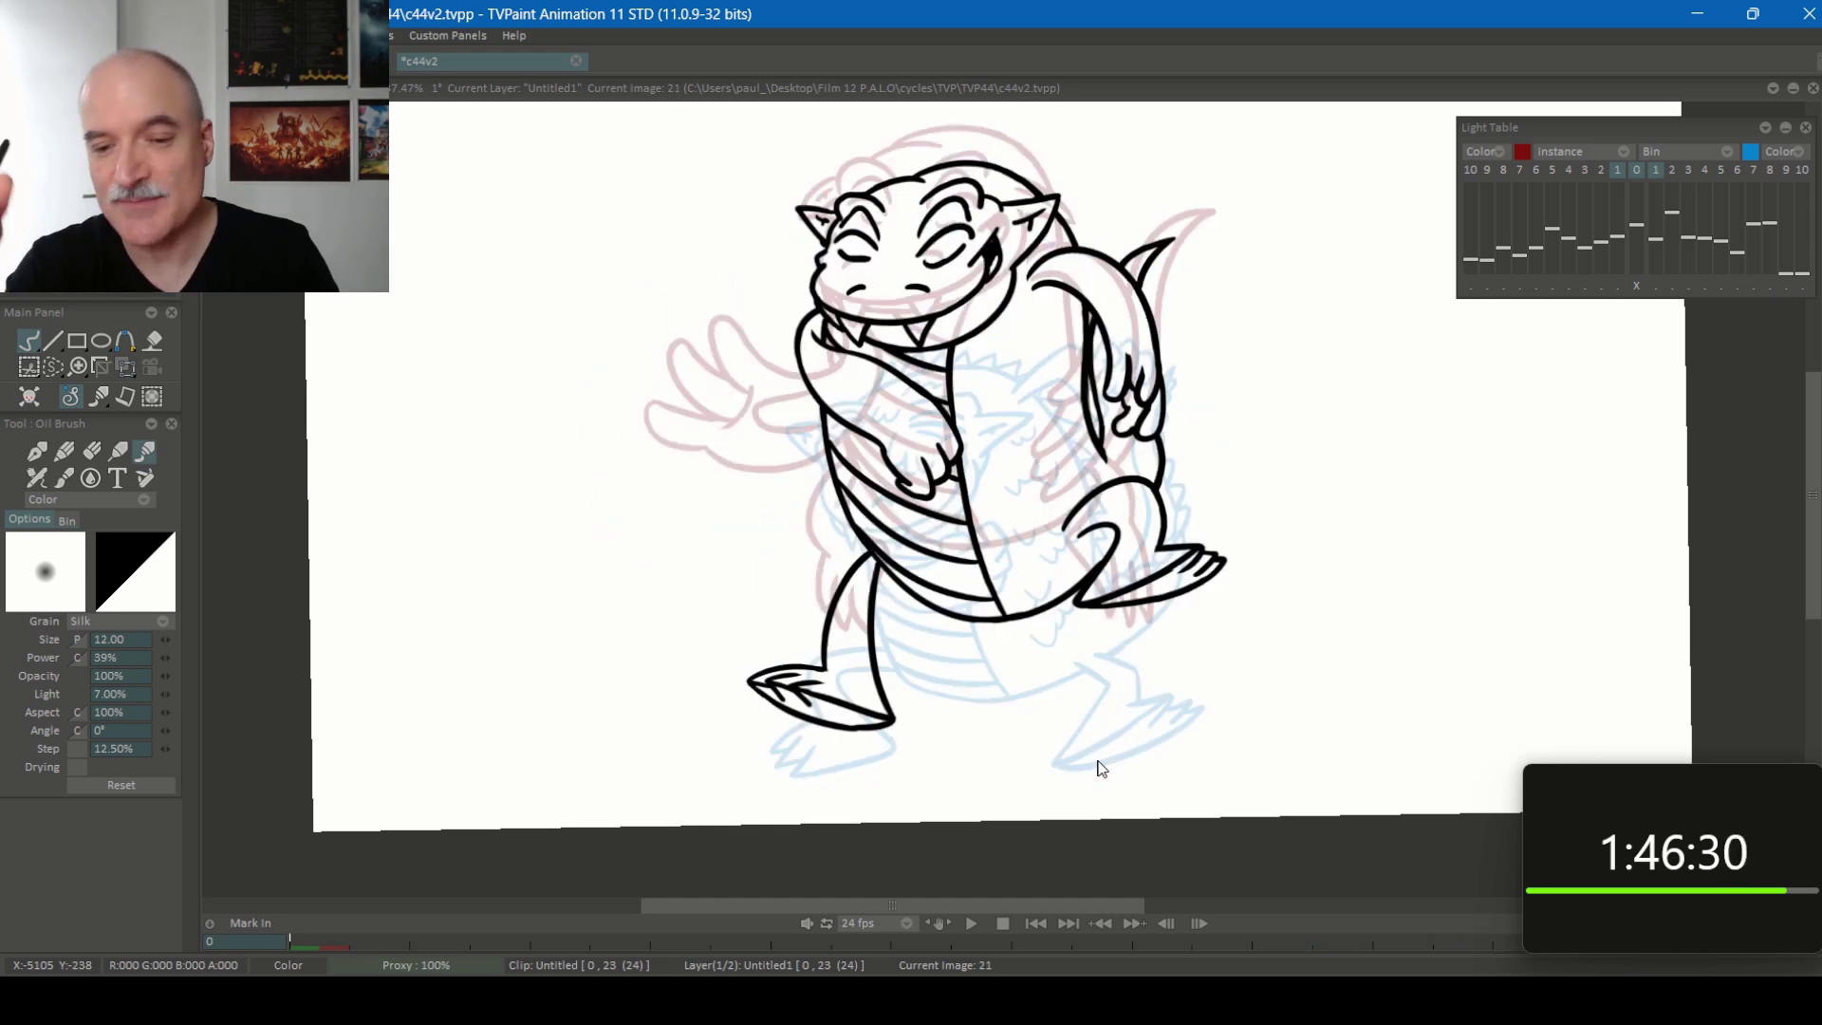
Nudge drawing 21 with the Transform tool, then reset it and return to the brush
key(ctrl+t)
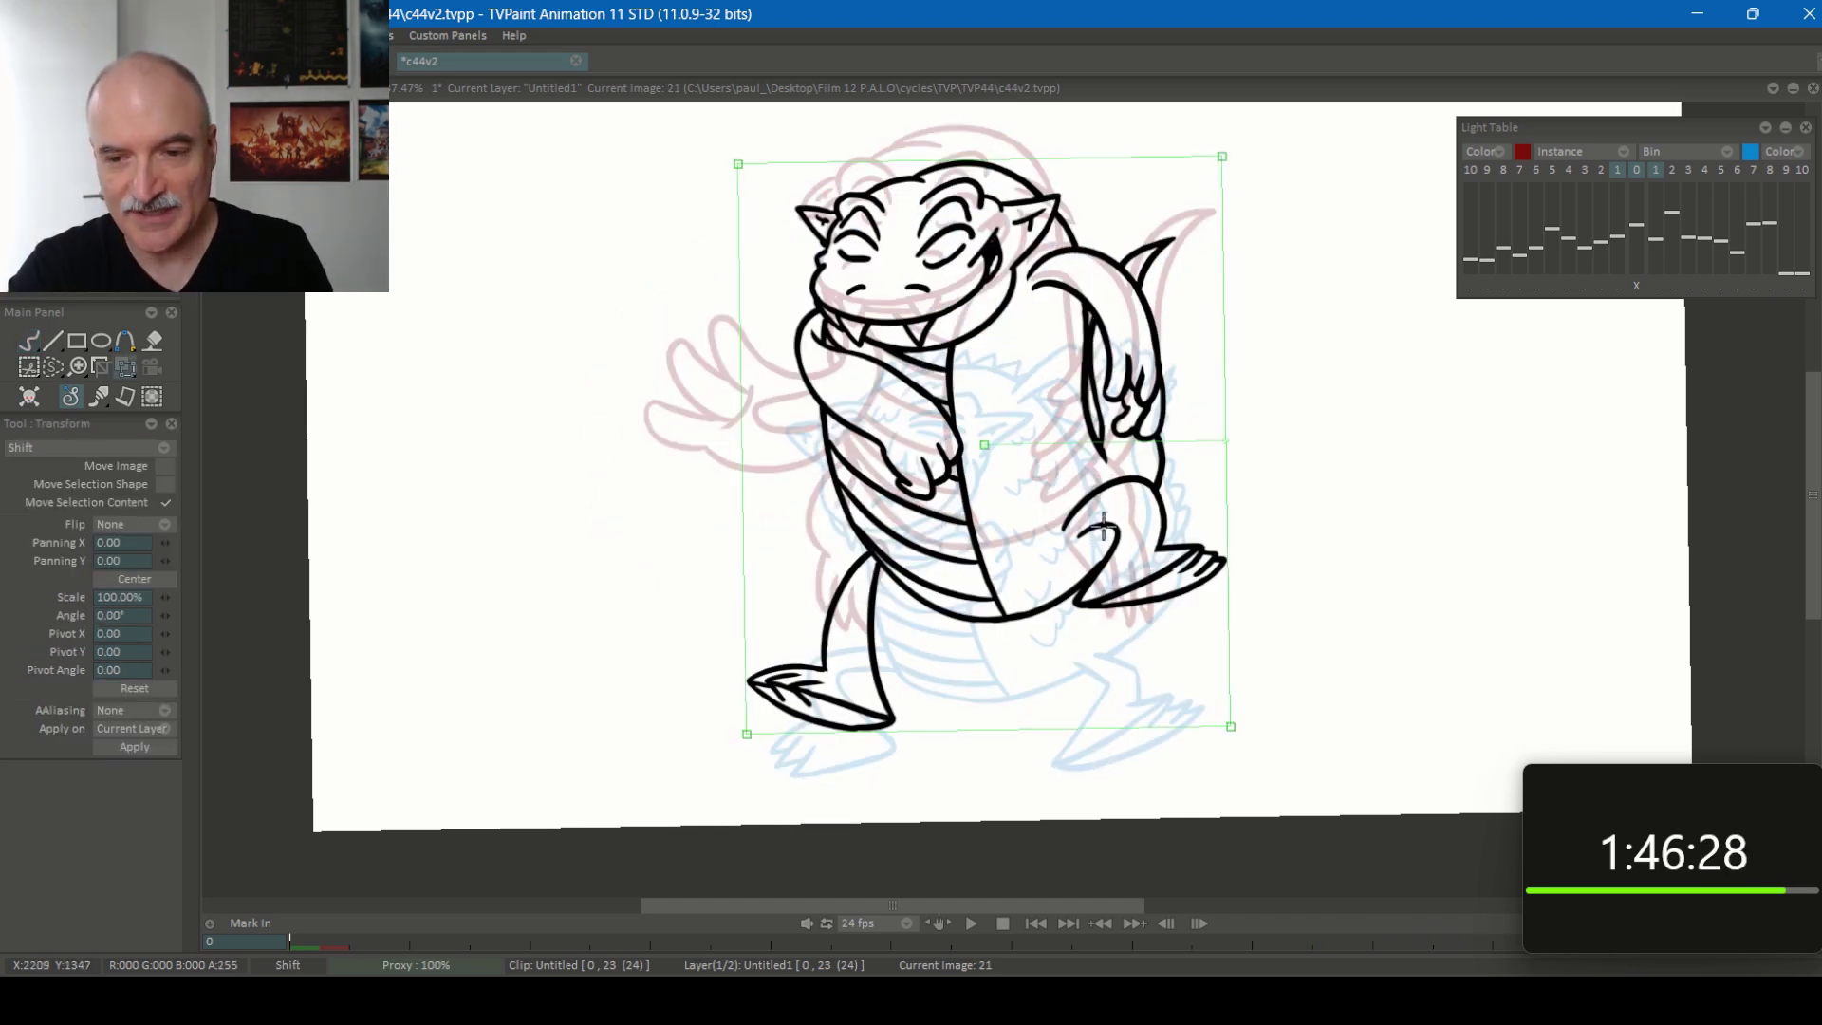
drag(1113, 534, 1117, 562)
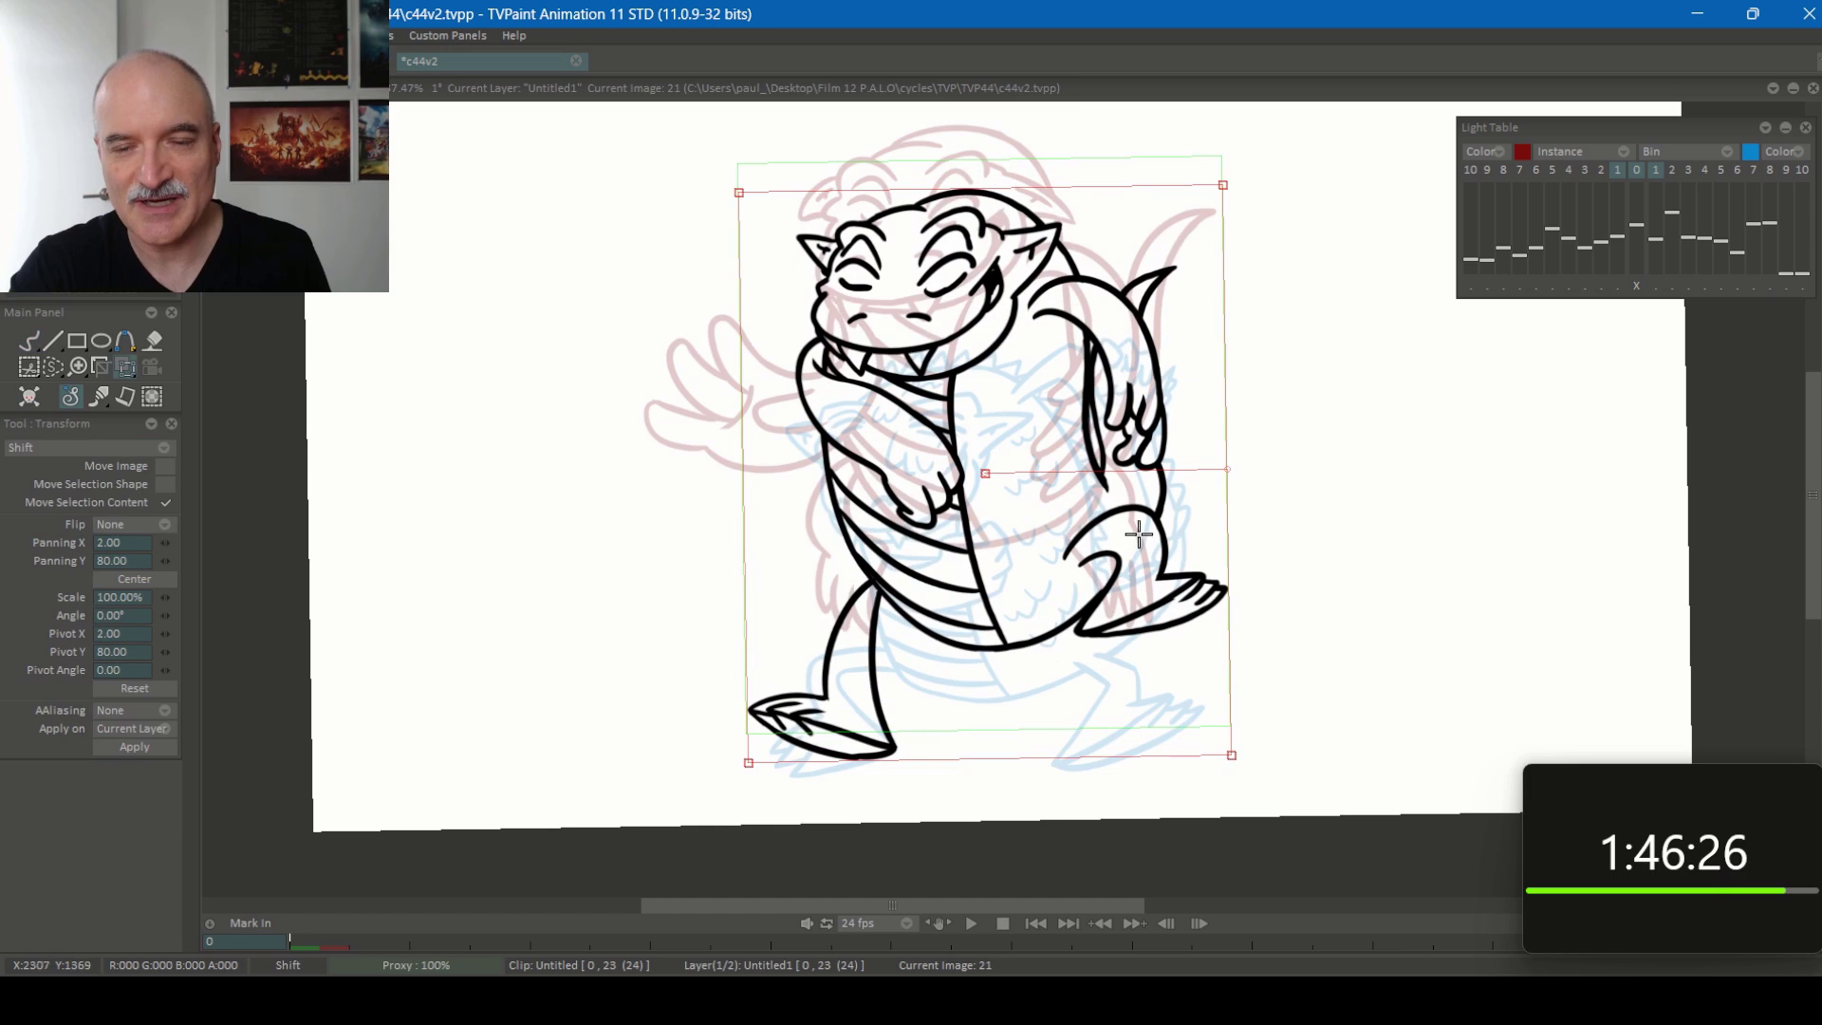
click(134, 688)
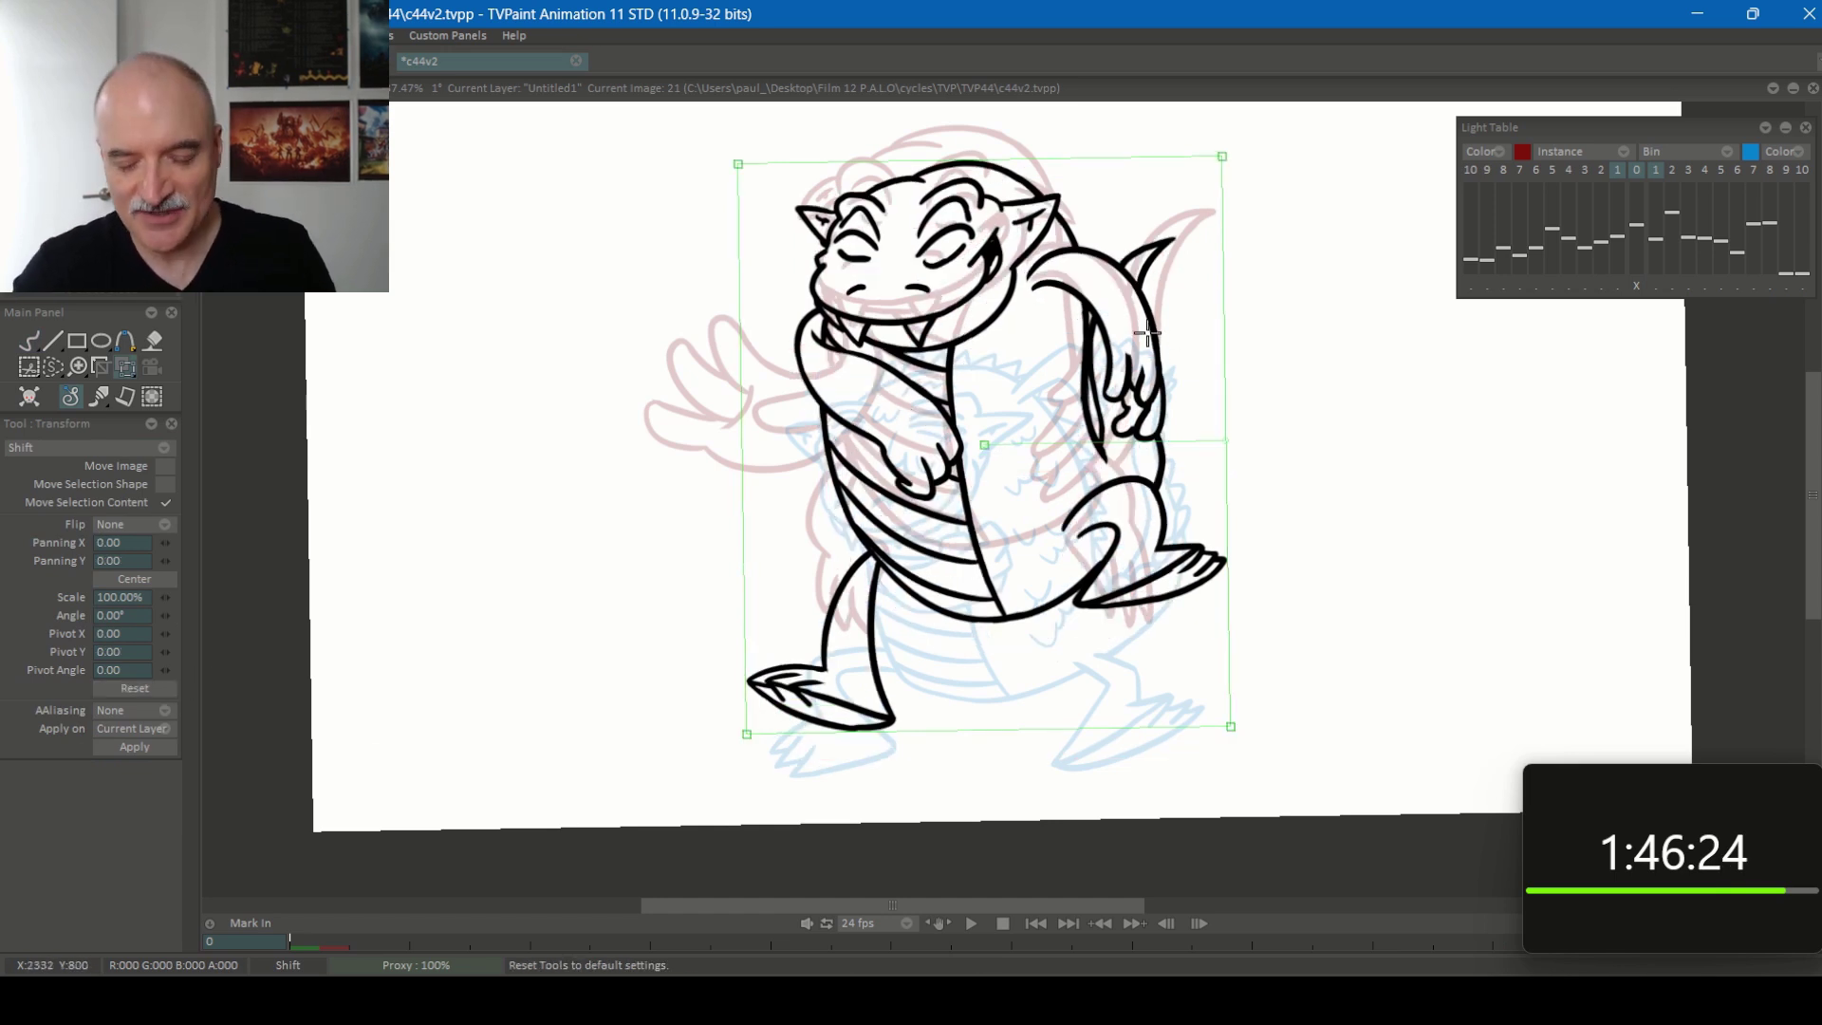
key(Escape)
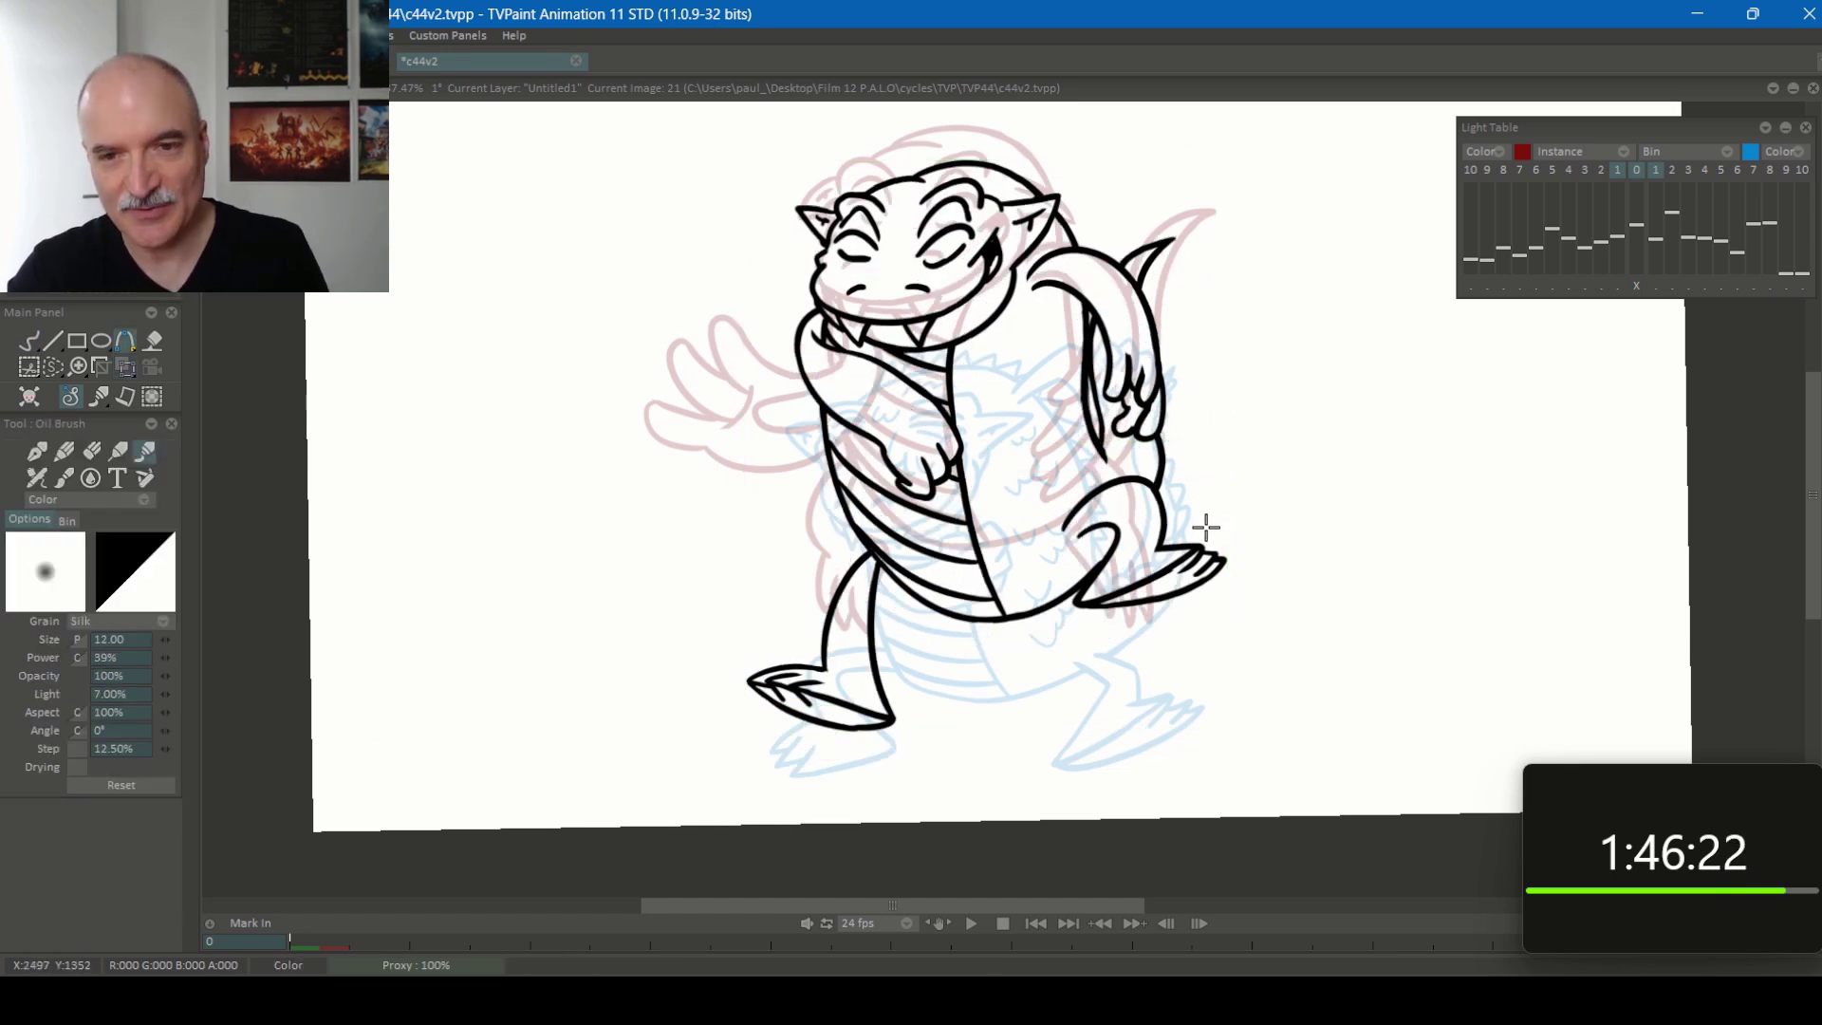
Step through the loop from the first image to drawing 23 and wrap around
key(Left)
key(Right)
key(Right)
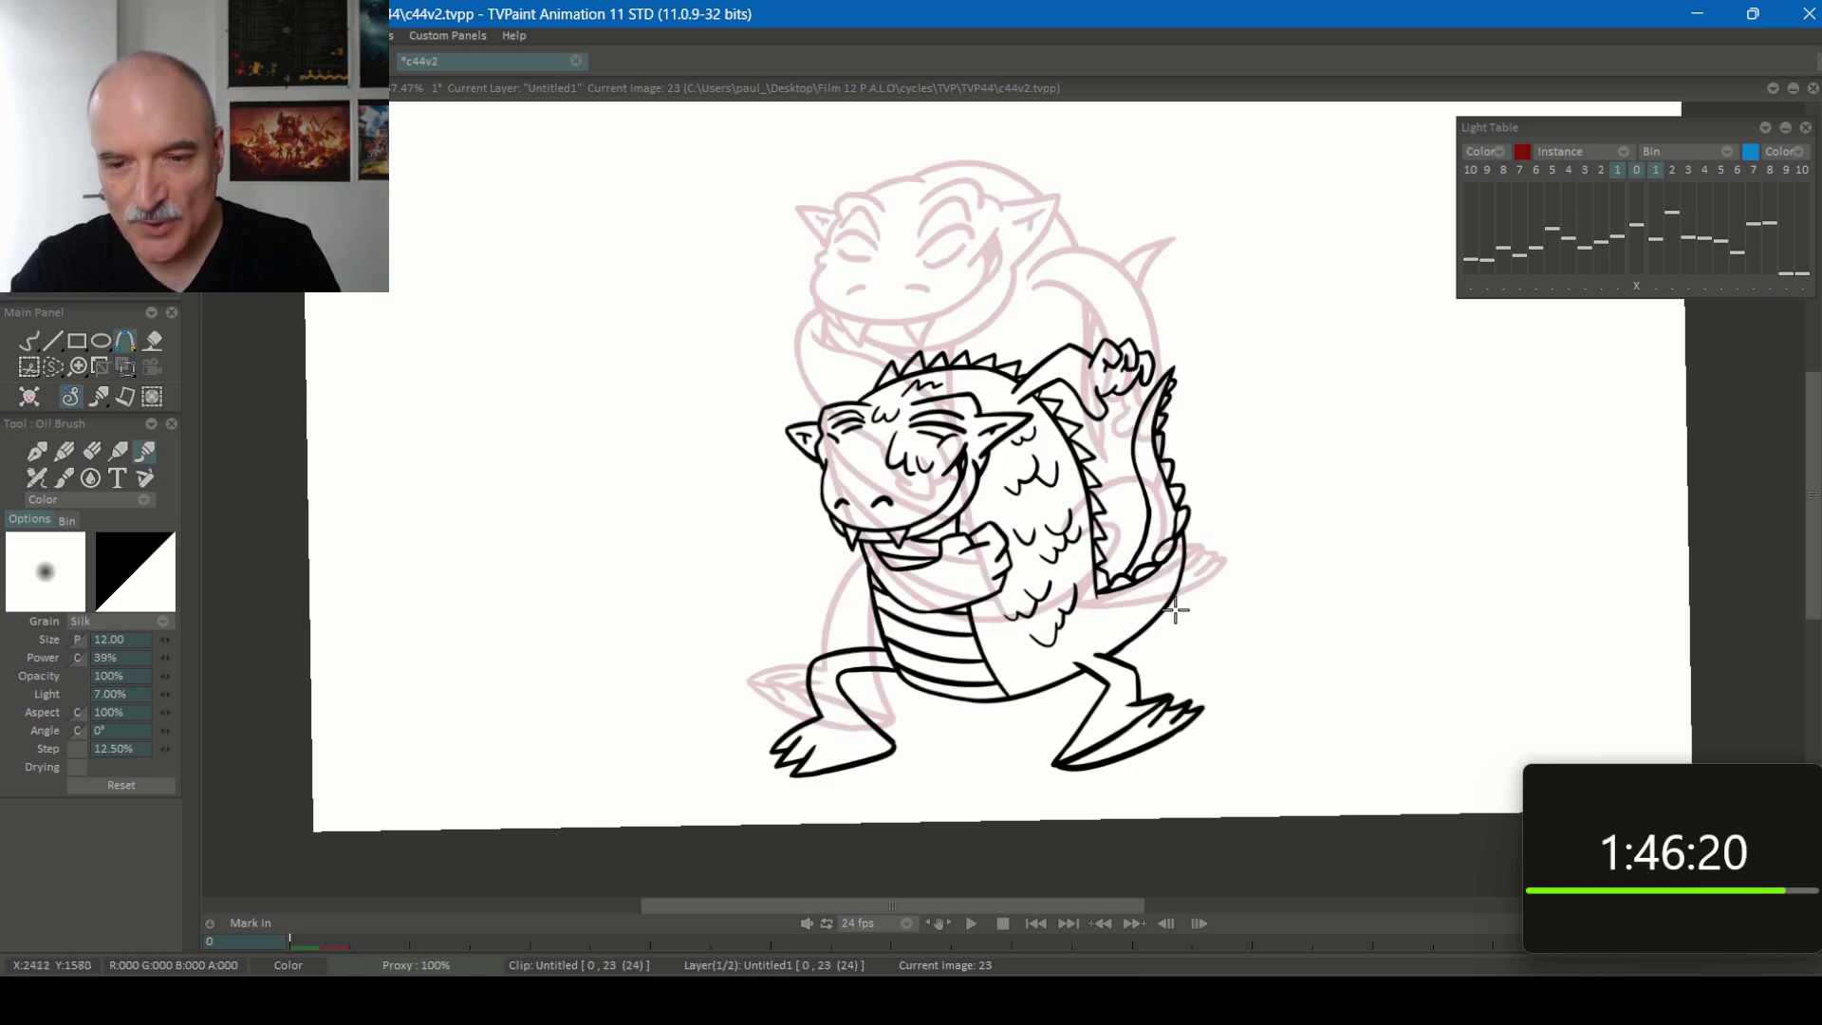
click(383, 936)
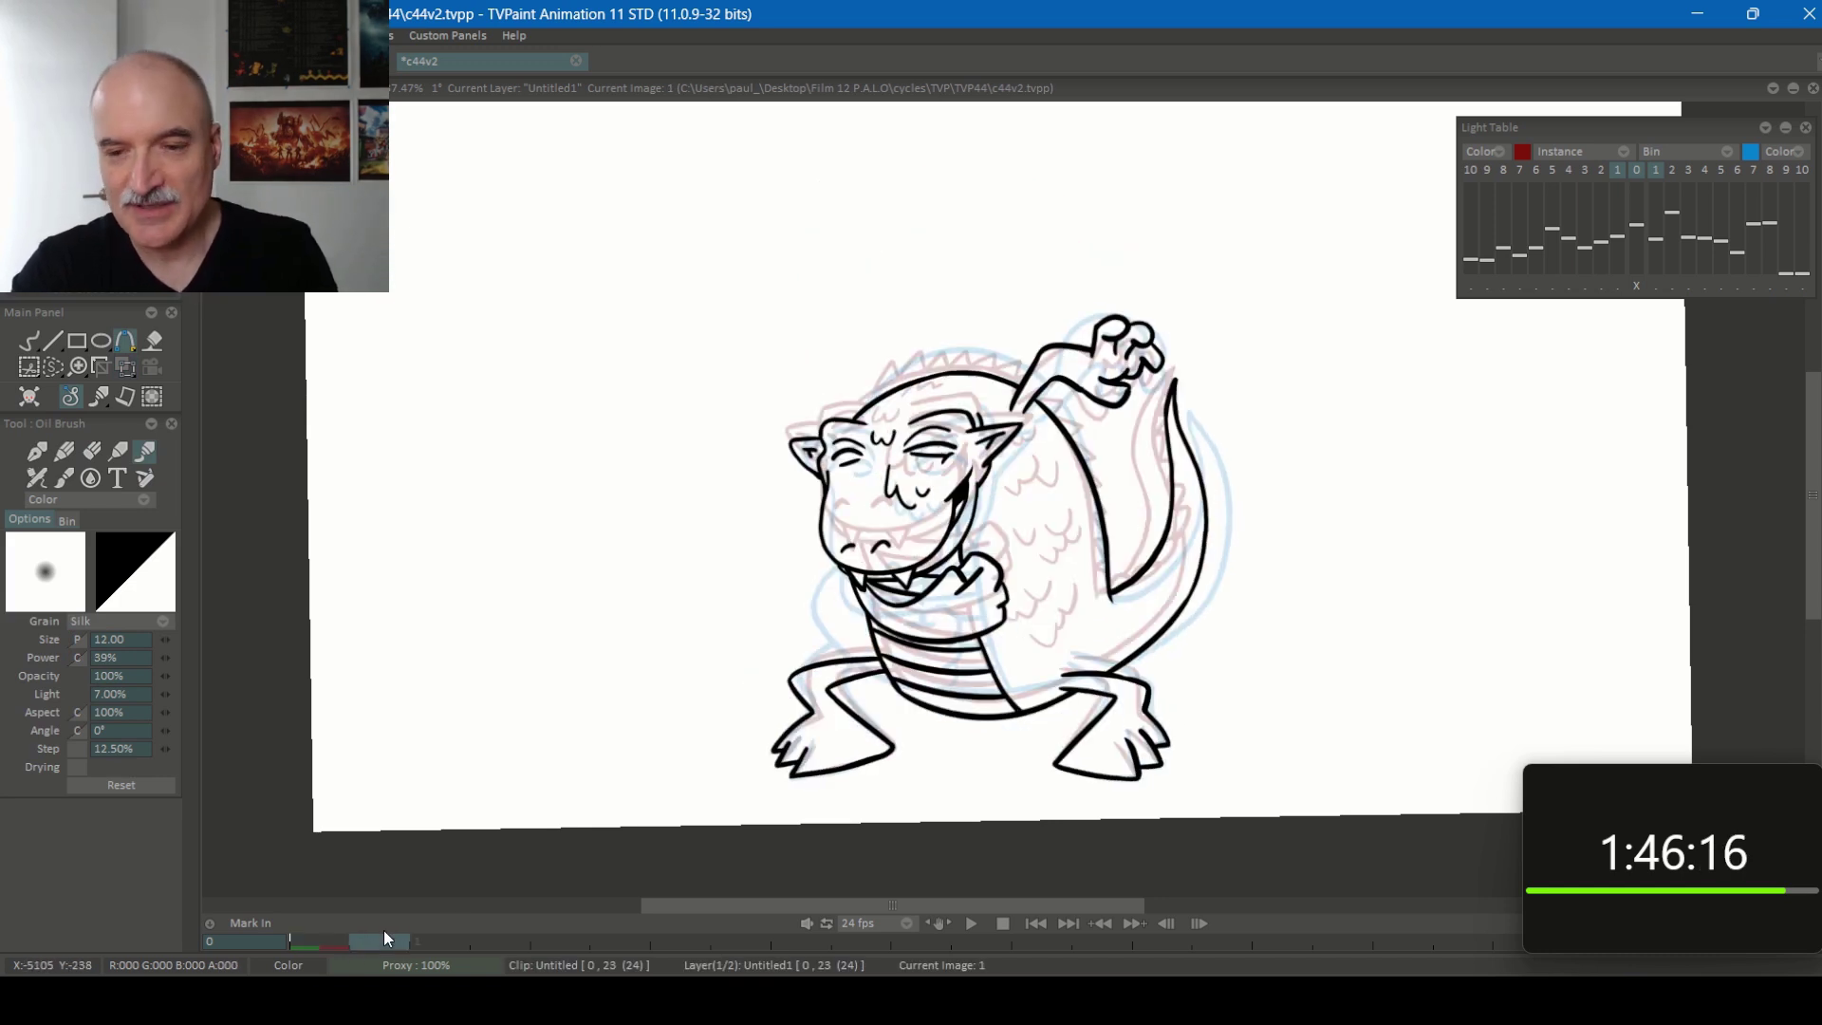
key(Right)
key(Right)
key(Right)
key(Right)
key(Right)
key(Right)
key(Right)
key(Right)
key(Right)
key(Right)
key(Right)
key(Right)
key(Right)
key(Right)
key(Right)
key(Right)
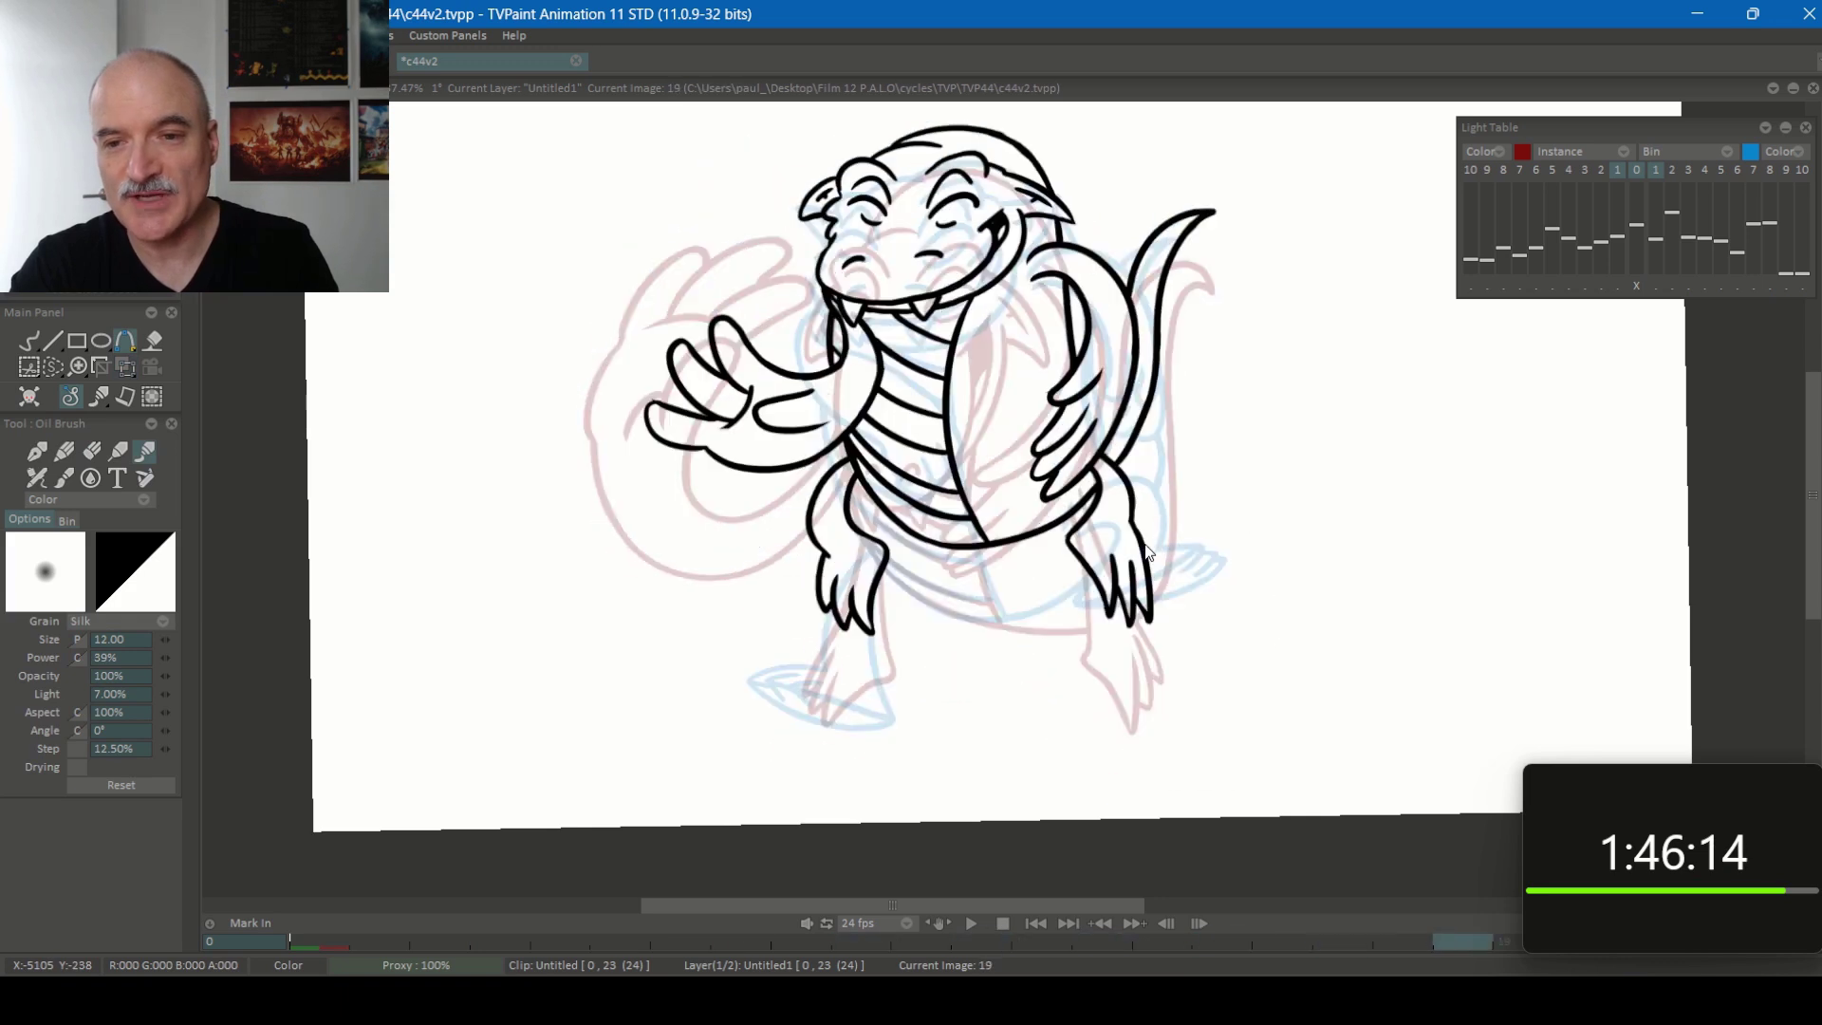
key(Right)
key(Right)
key(Right)
key(Right)
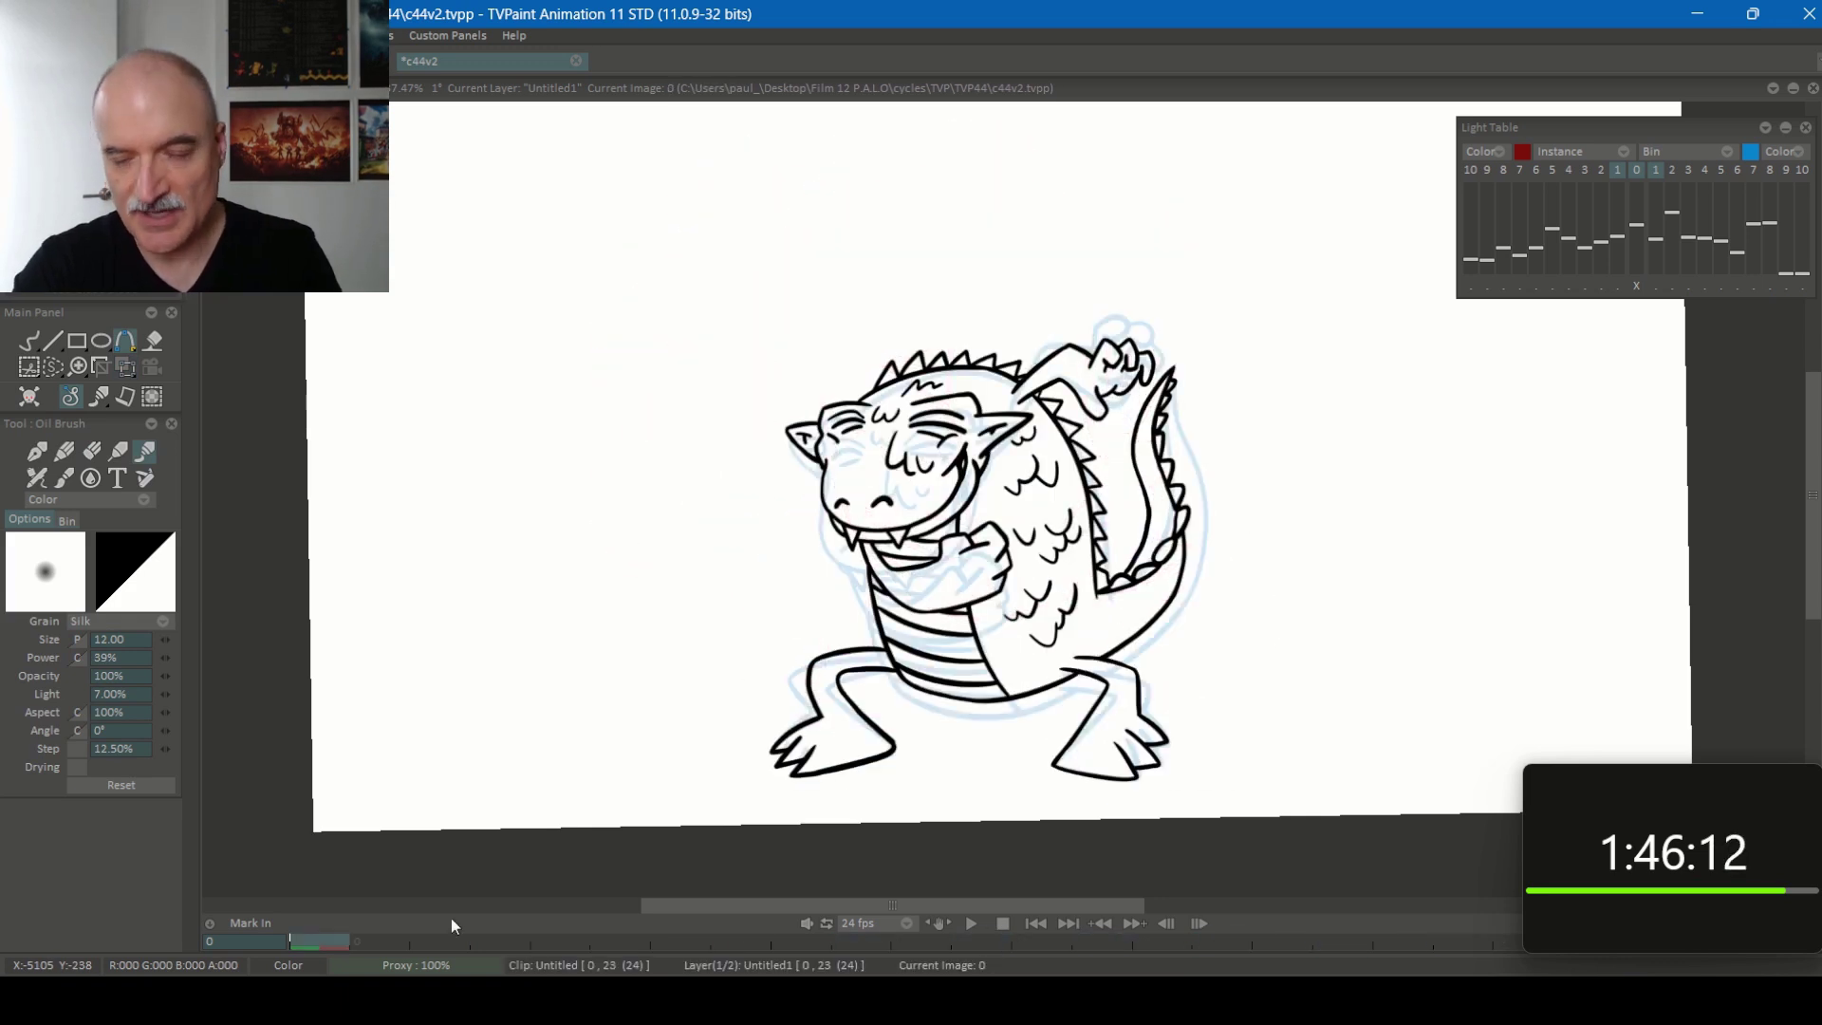
Turn off the Light Table, step through the clean loop back to image 0, and show the clip timeline
click(1637, 168)
key(Right)
key(Right)
key(Right)
key(Right)
key(Right)
key(Right)
key(Right)
key(Right)
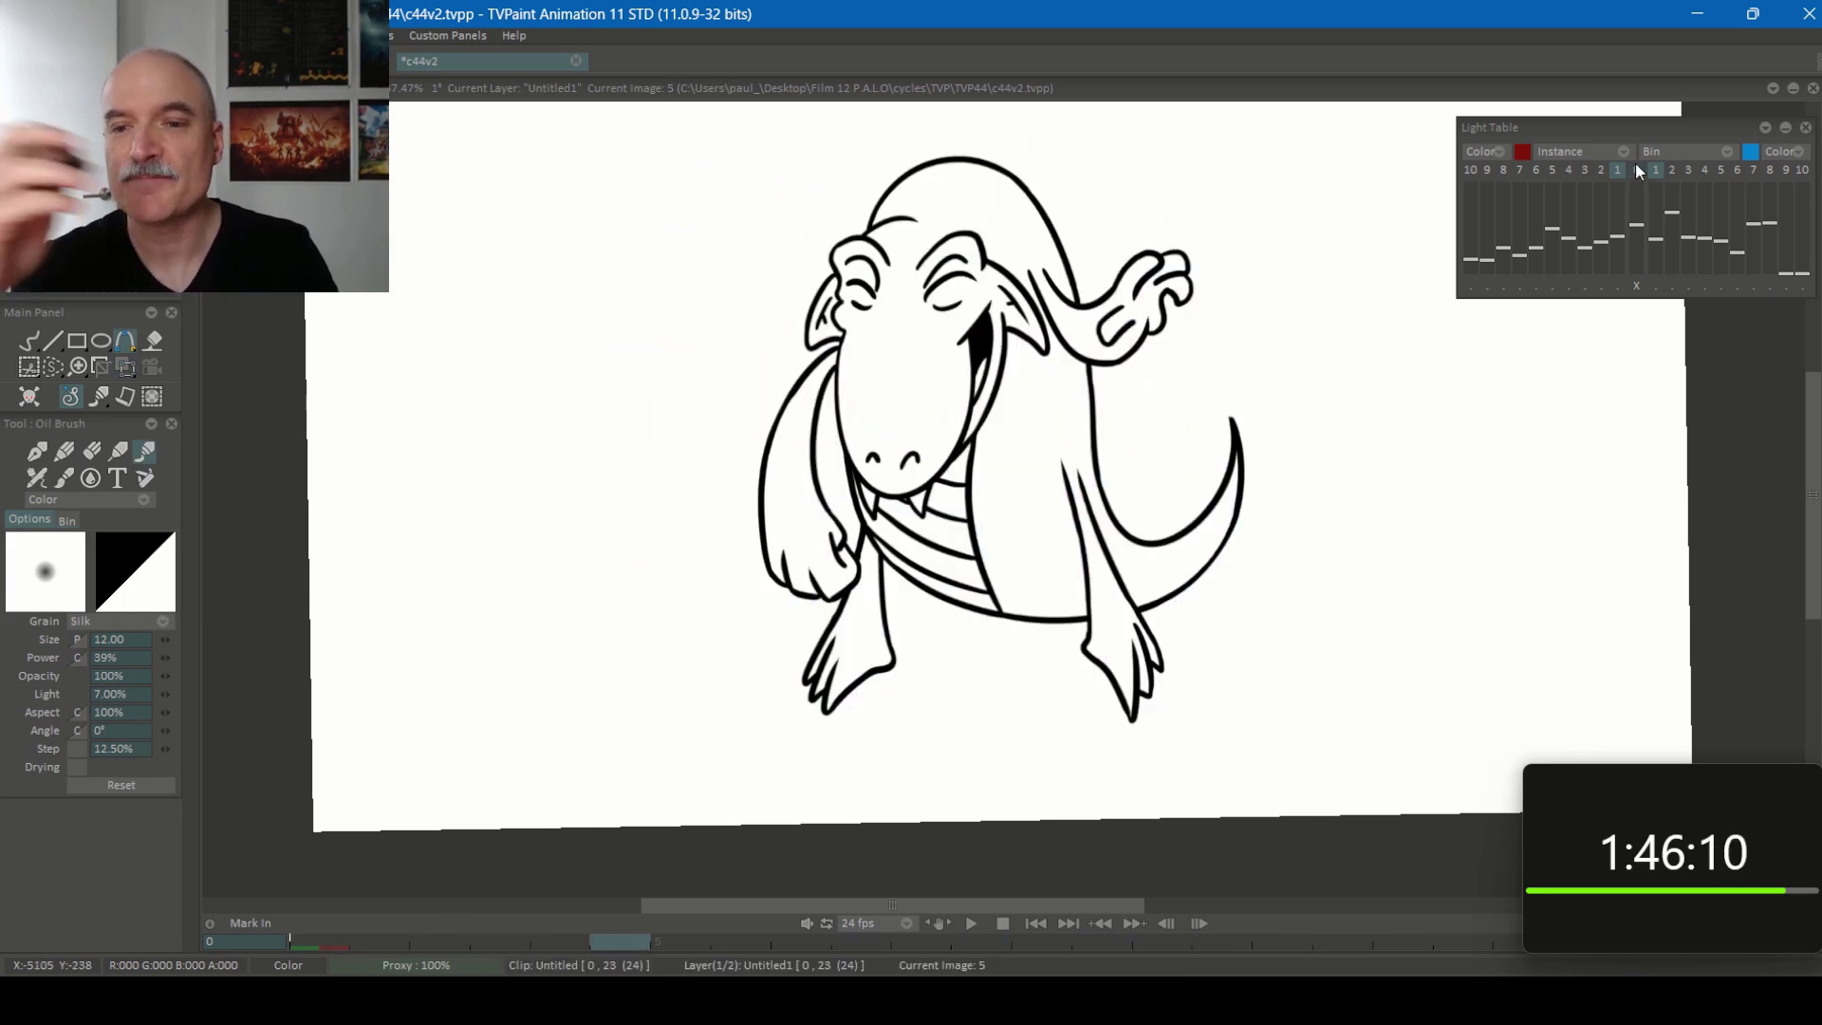
key(Right)
key(Right)
key(Right)
key(Right)
key(Right)
key(Right)
key(Right)
key(Right)
key(Right)
key(Right)
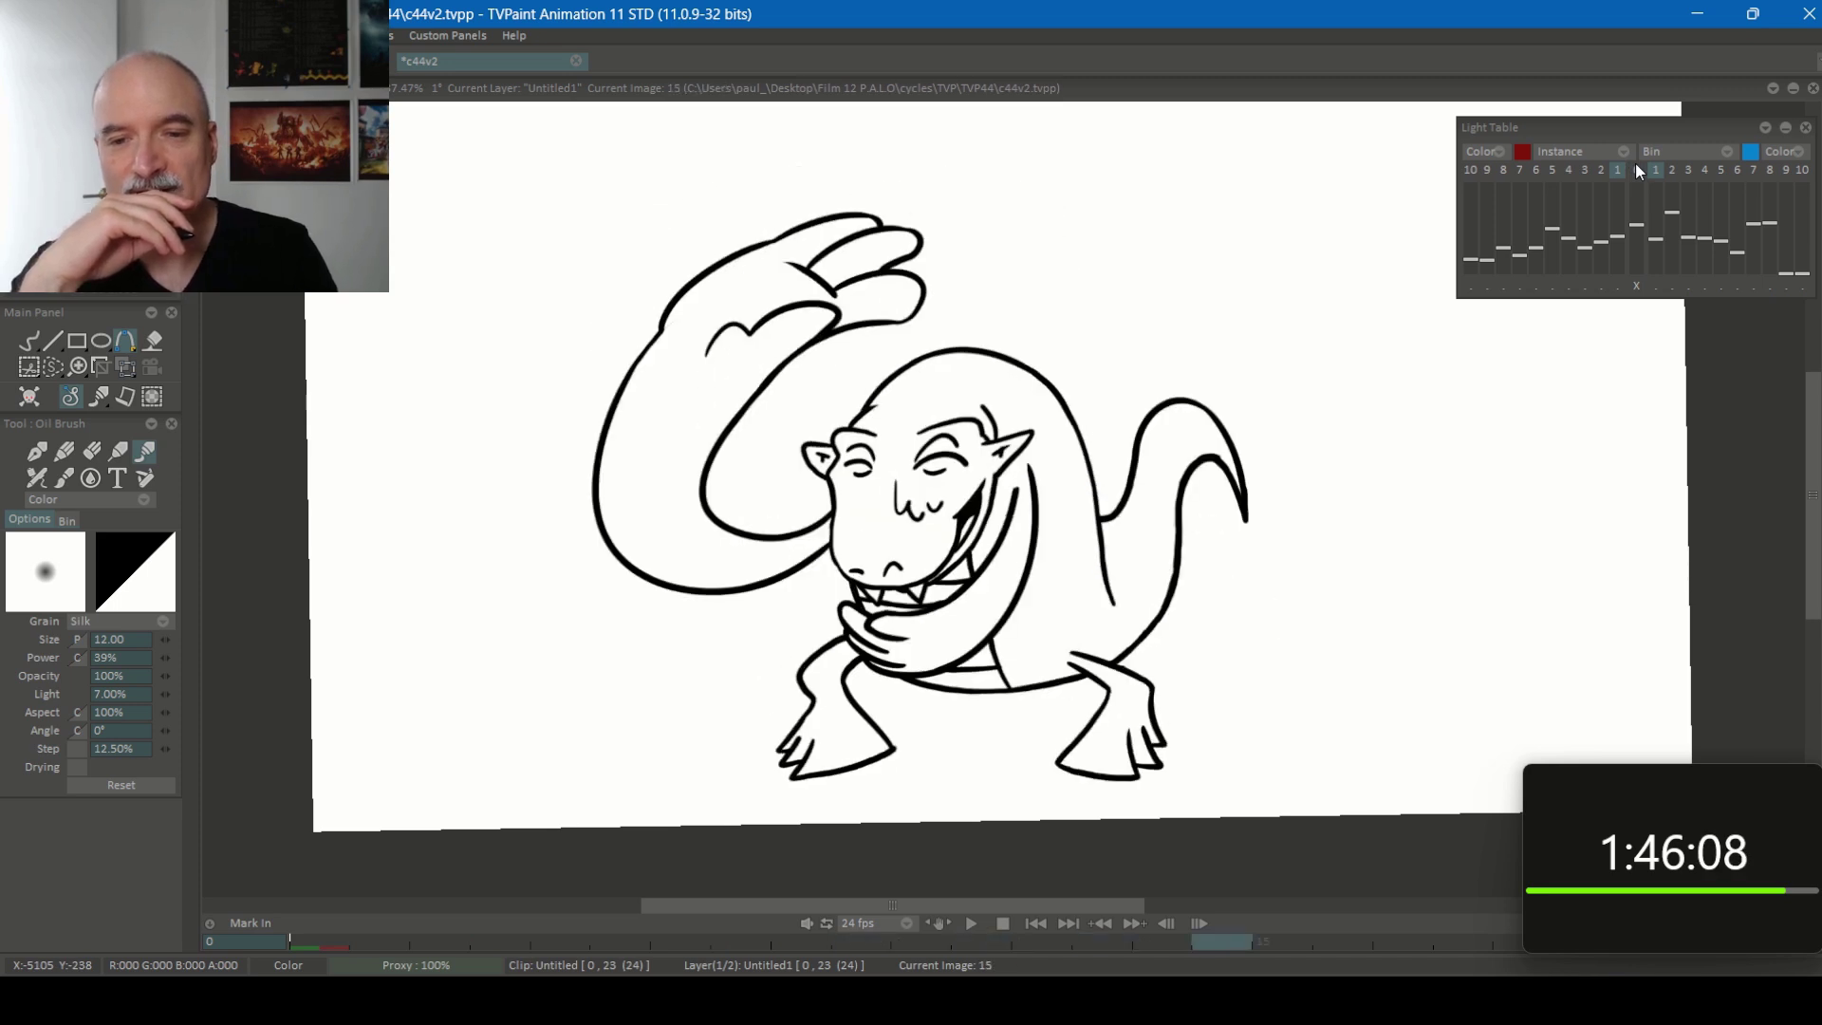
key(Right)
key(Right)
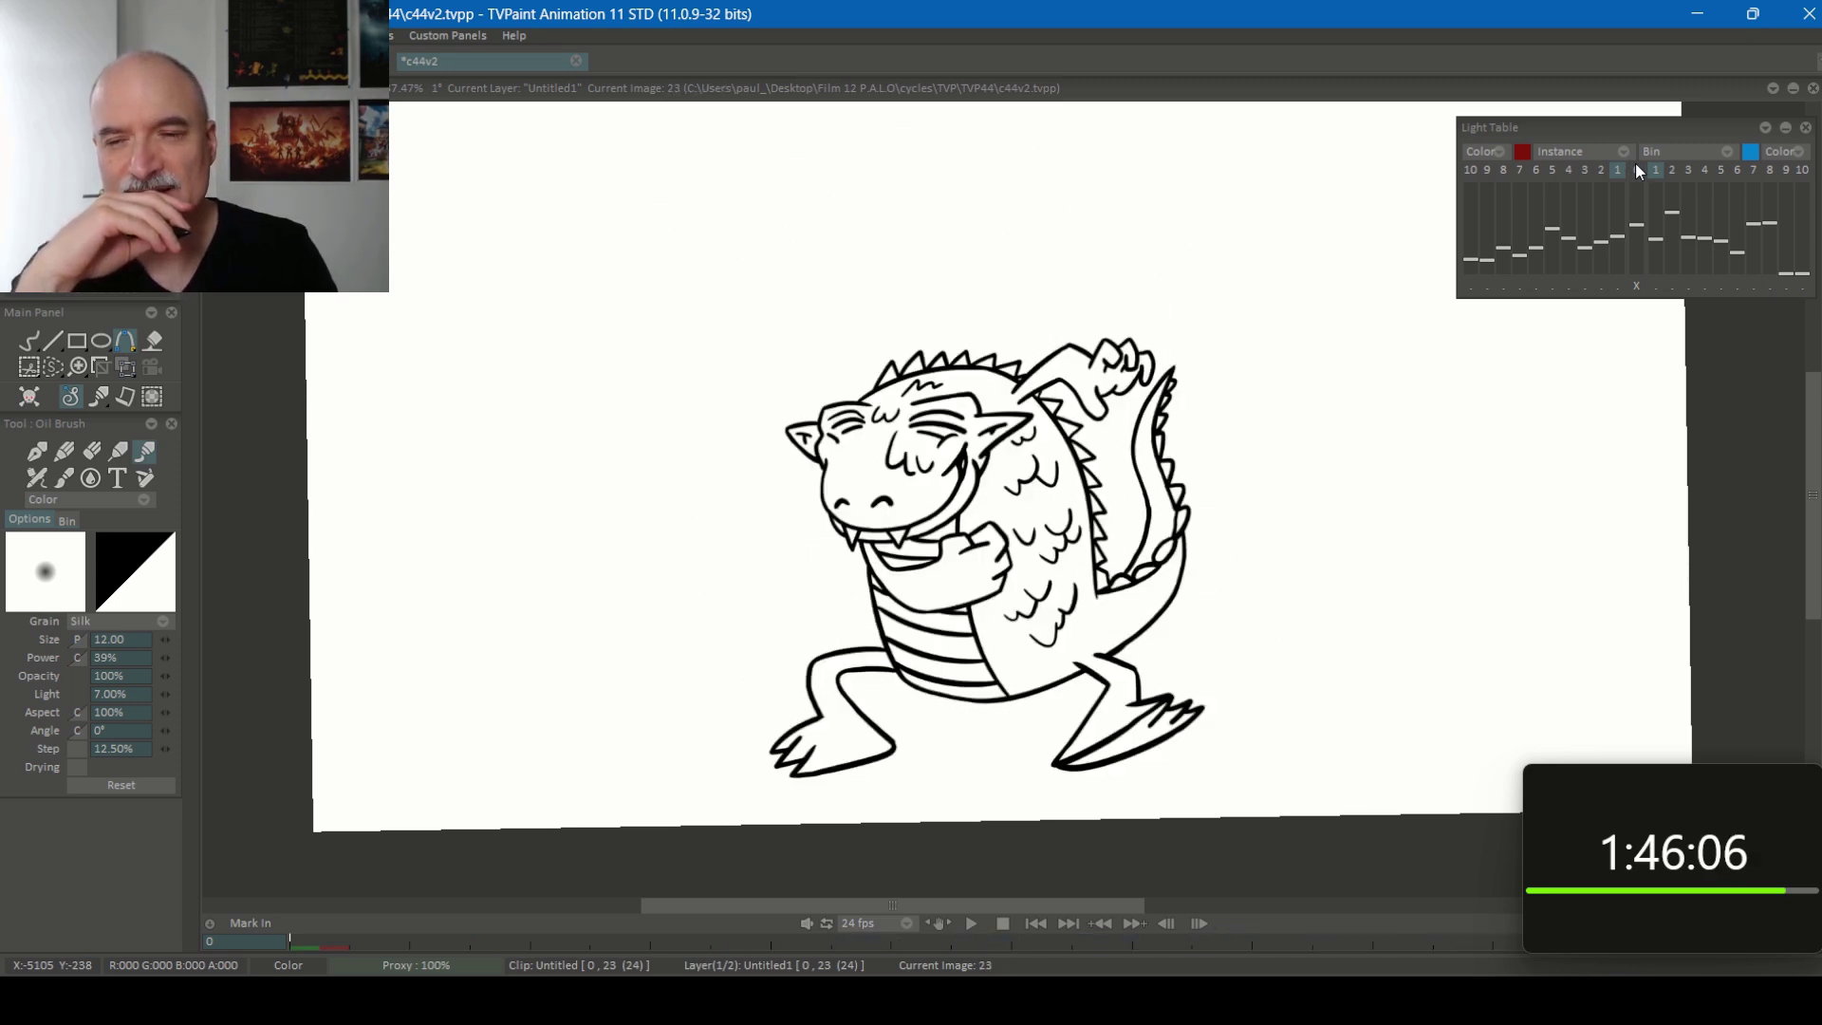
key(Right)
key(Right)
key(Right)
key(Right)
key(Right)
key(Right)
key(Right)
key(Right)
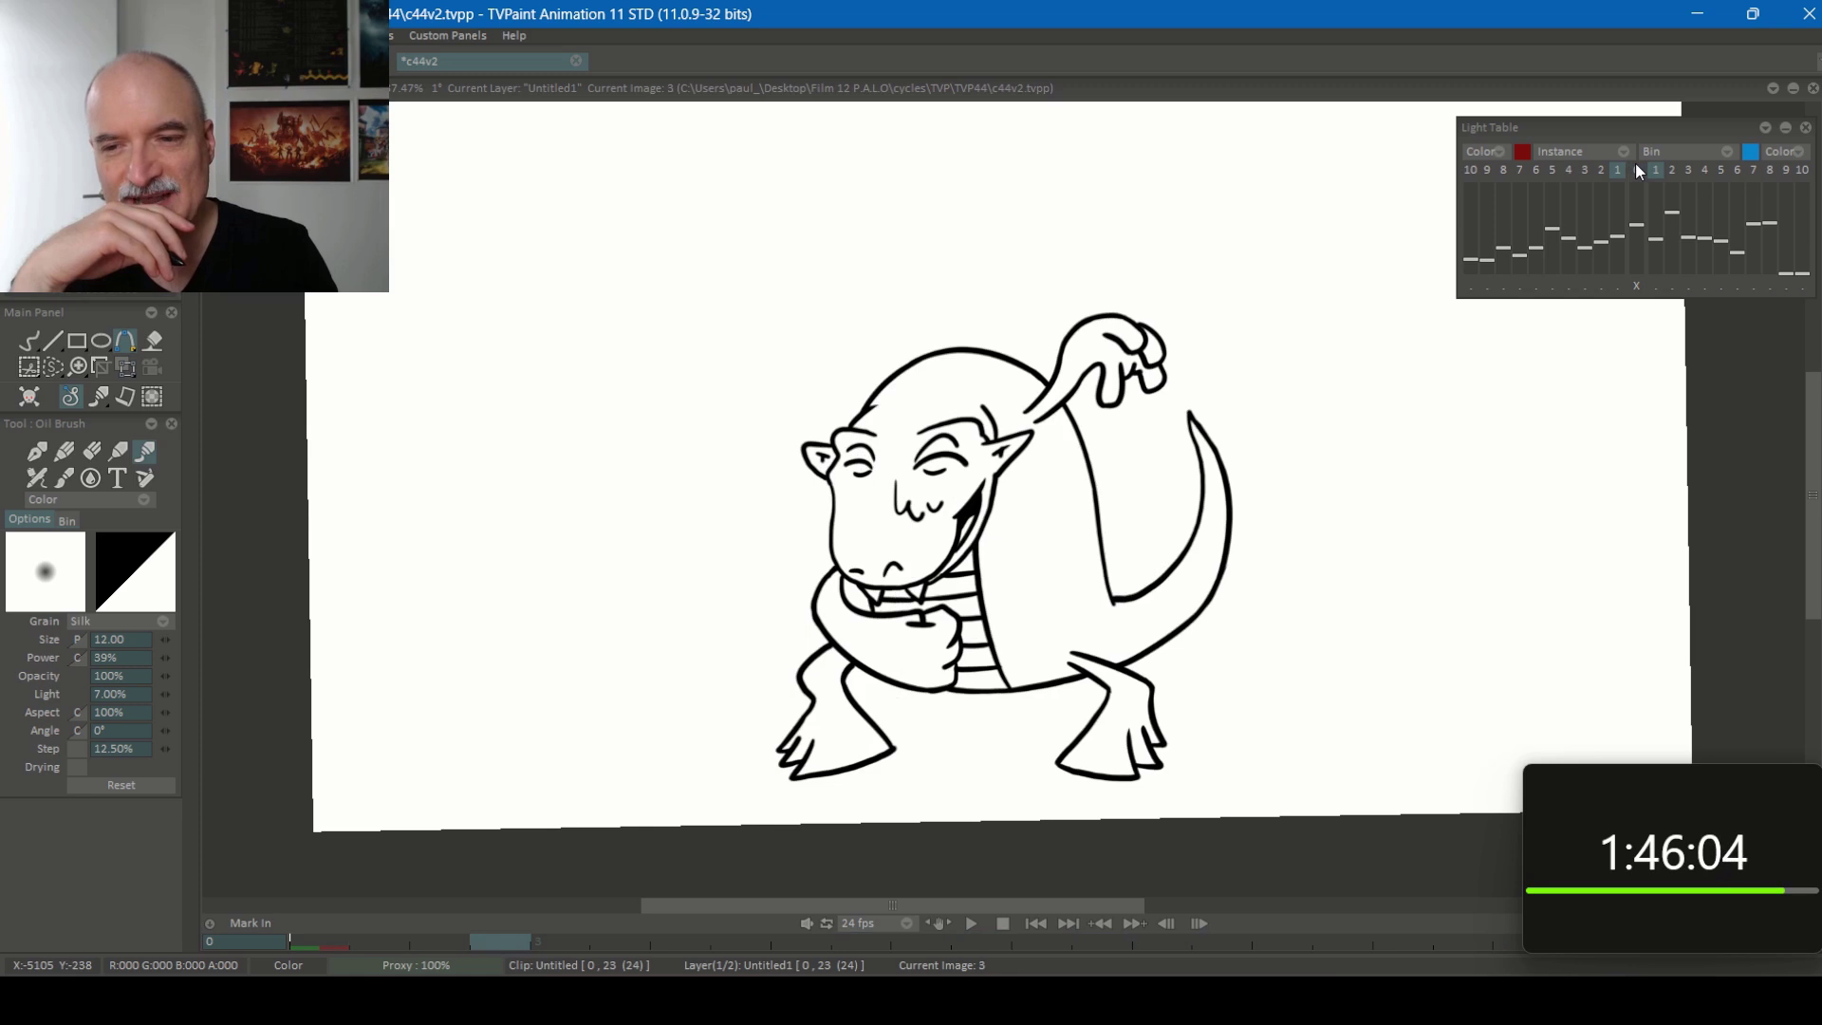
key(Right)
key(Right)
key(Right)
key(Right)
key(Right)
key(Right)
key(Right)
key(Right)
key(Right)
key(Right)
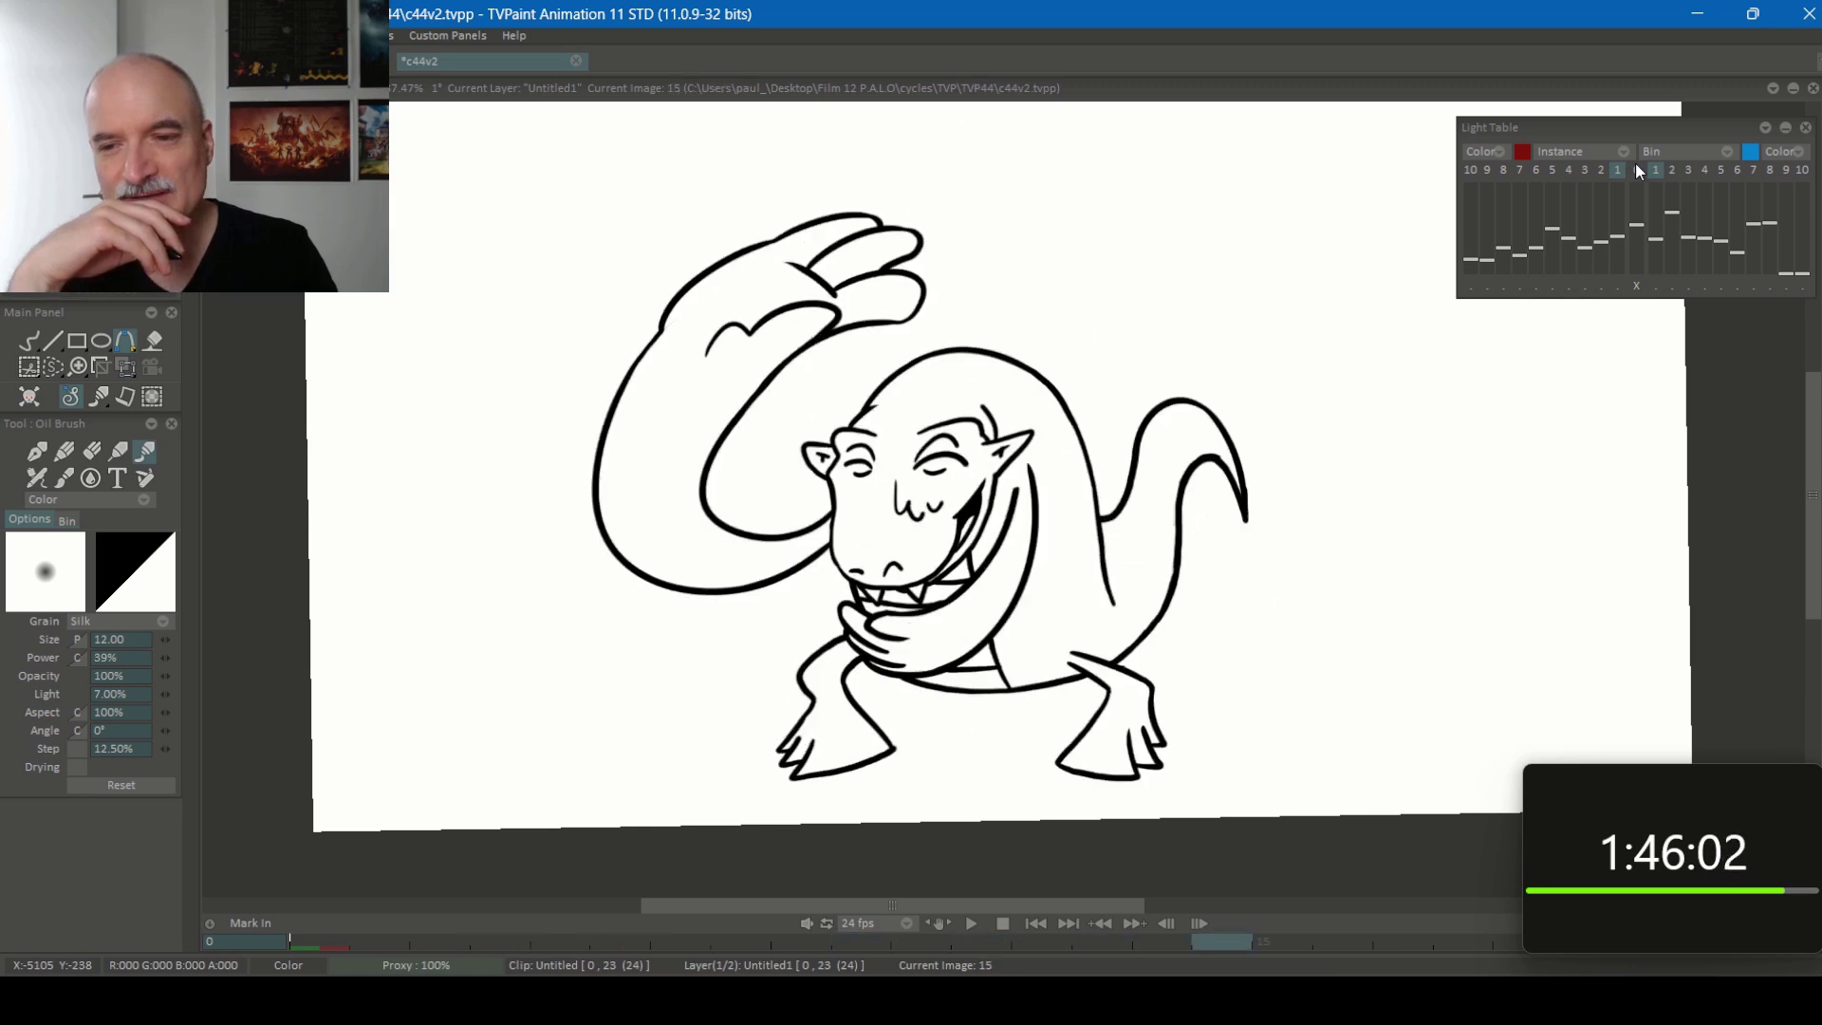
key(Right)
key(Right)
key(Right)
key(Right)
key(Right)
key(Right)
key(Right)
key(Right)
key(Right)
key(Right)
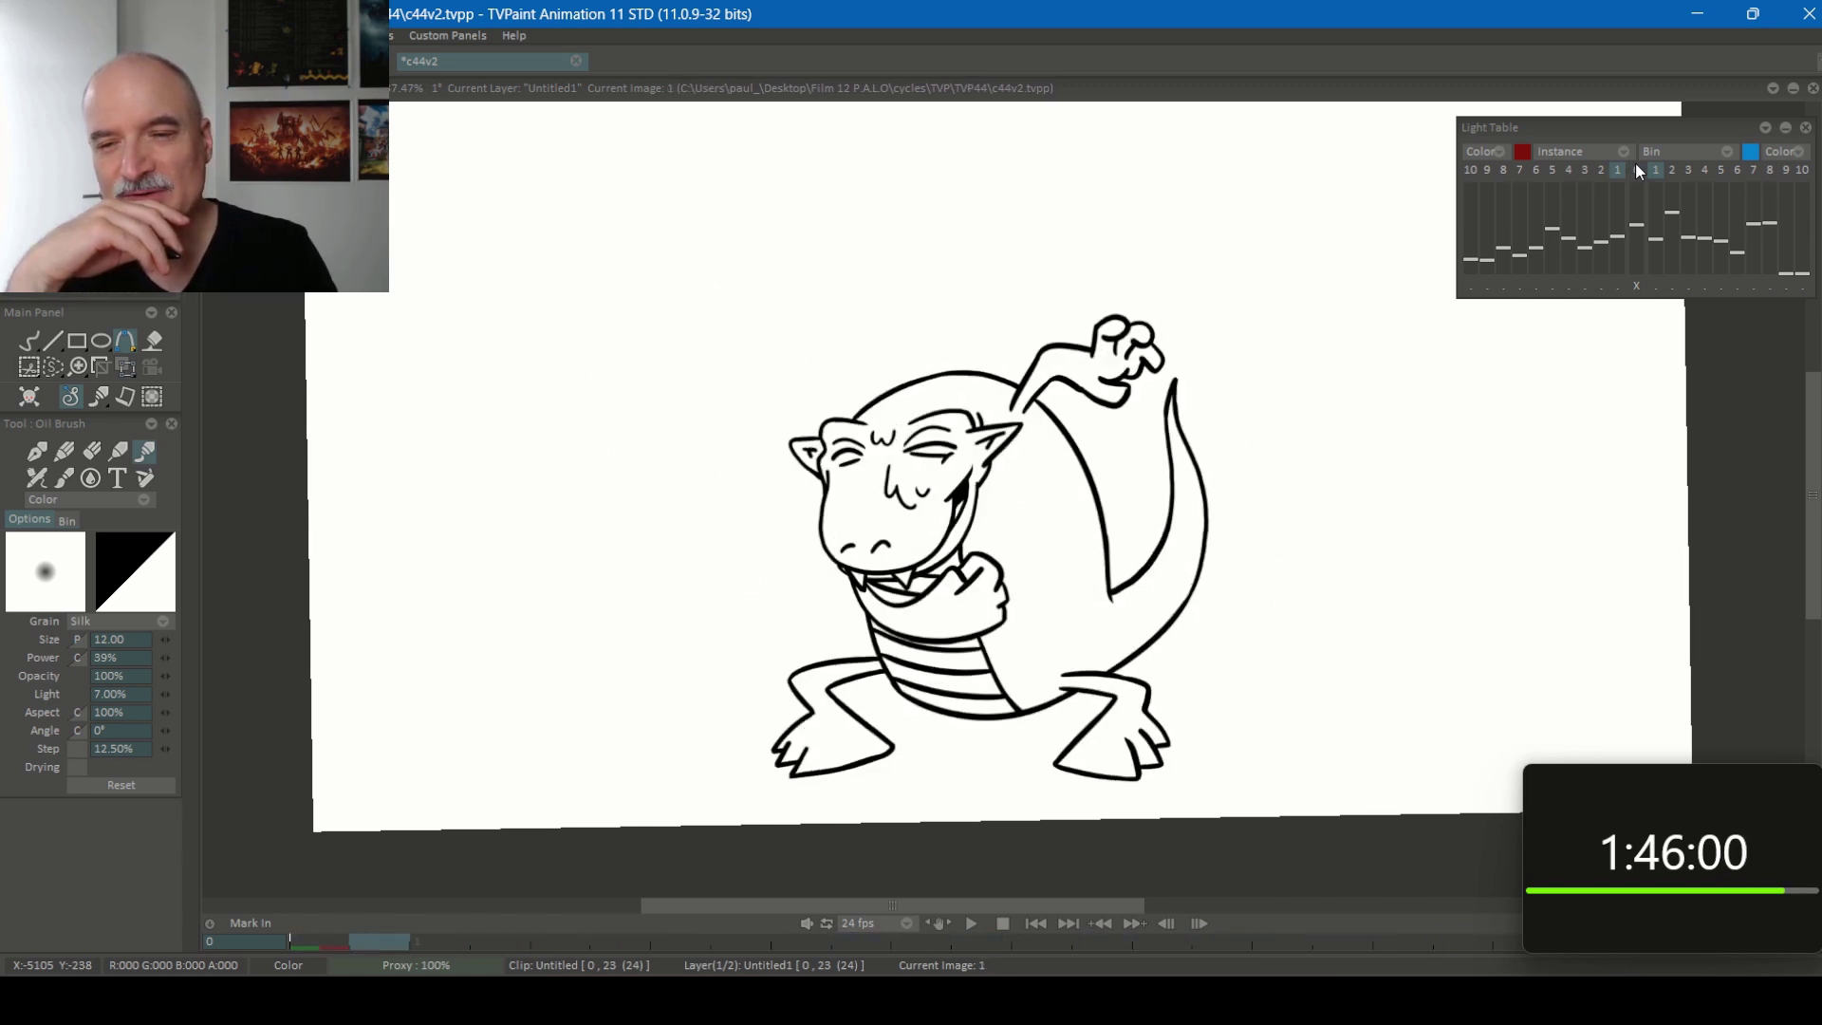
key(Left)
key(Left)
key(Left)
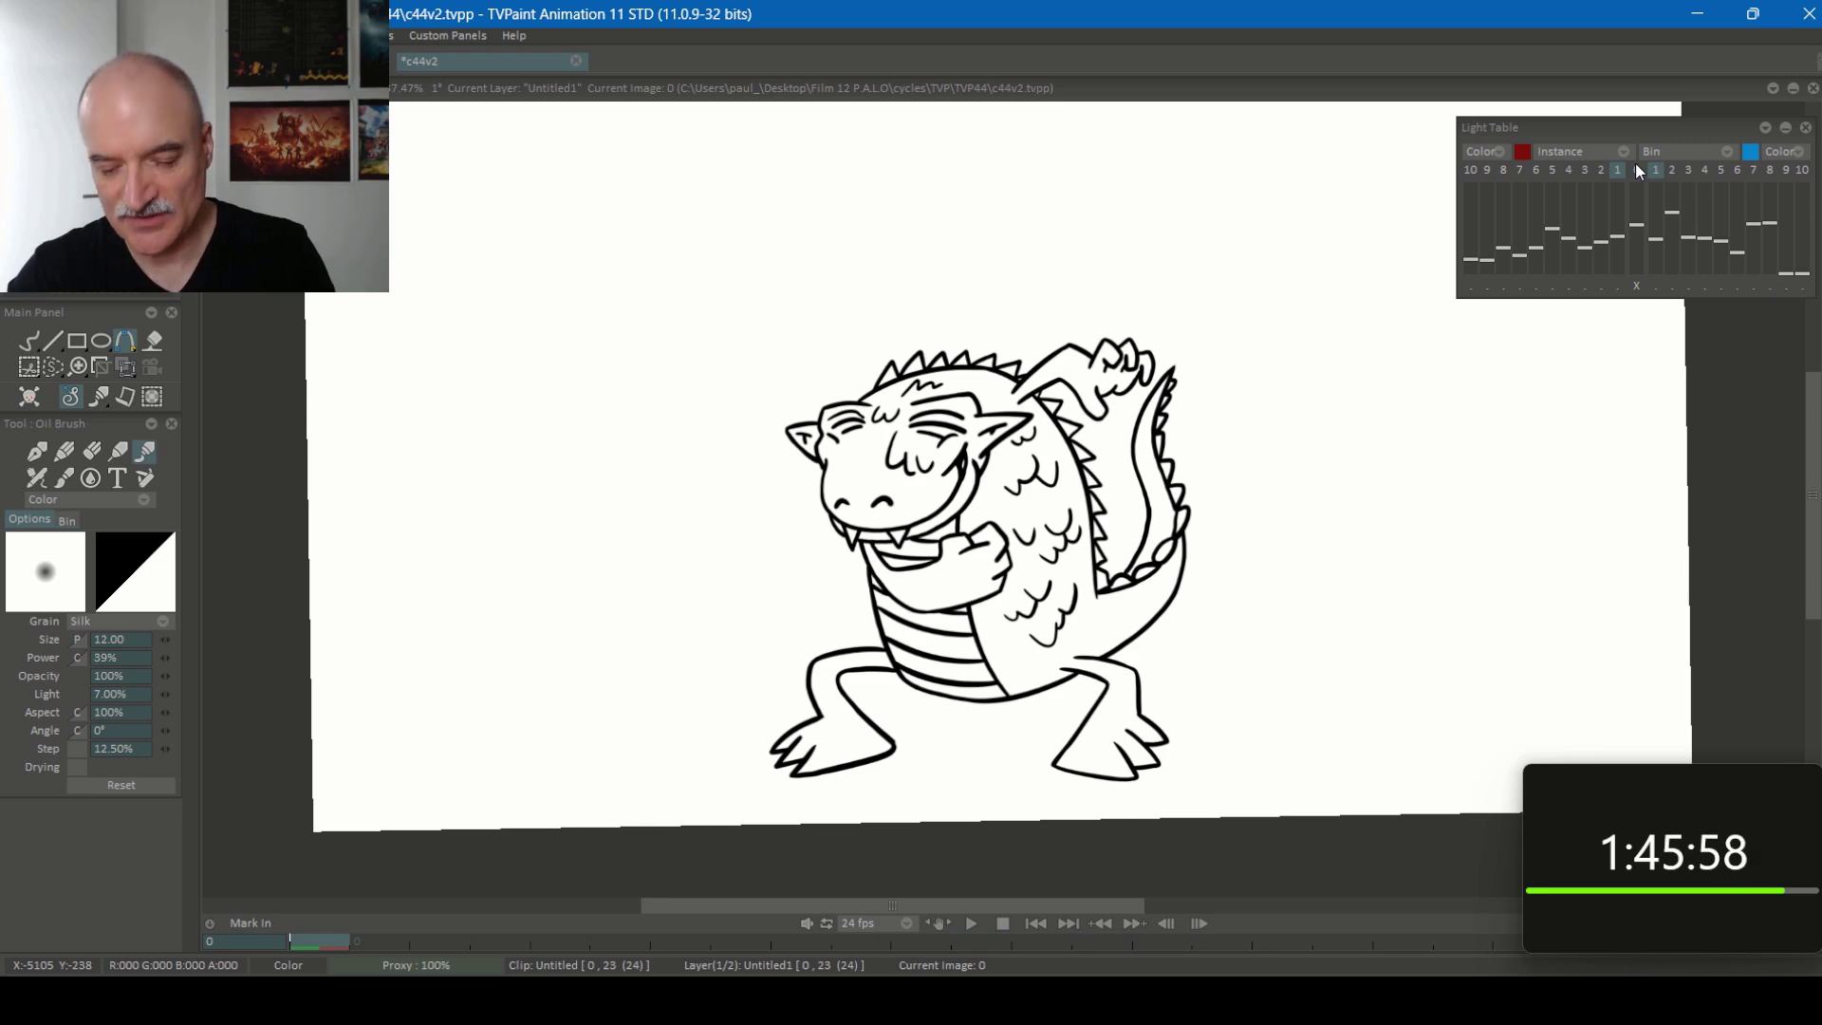
key(Tab)
Copy drawing 13 from frame 23 onto frame 0 and compare the first and last frames
key(Left)
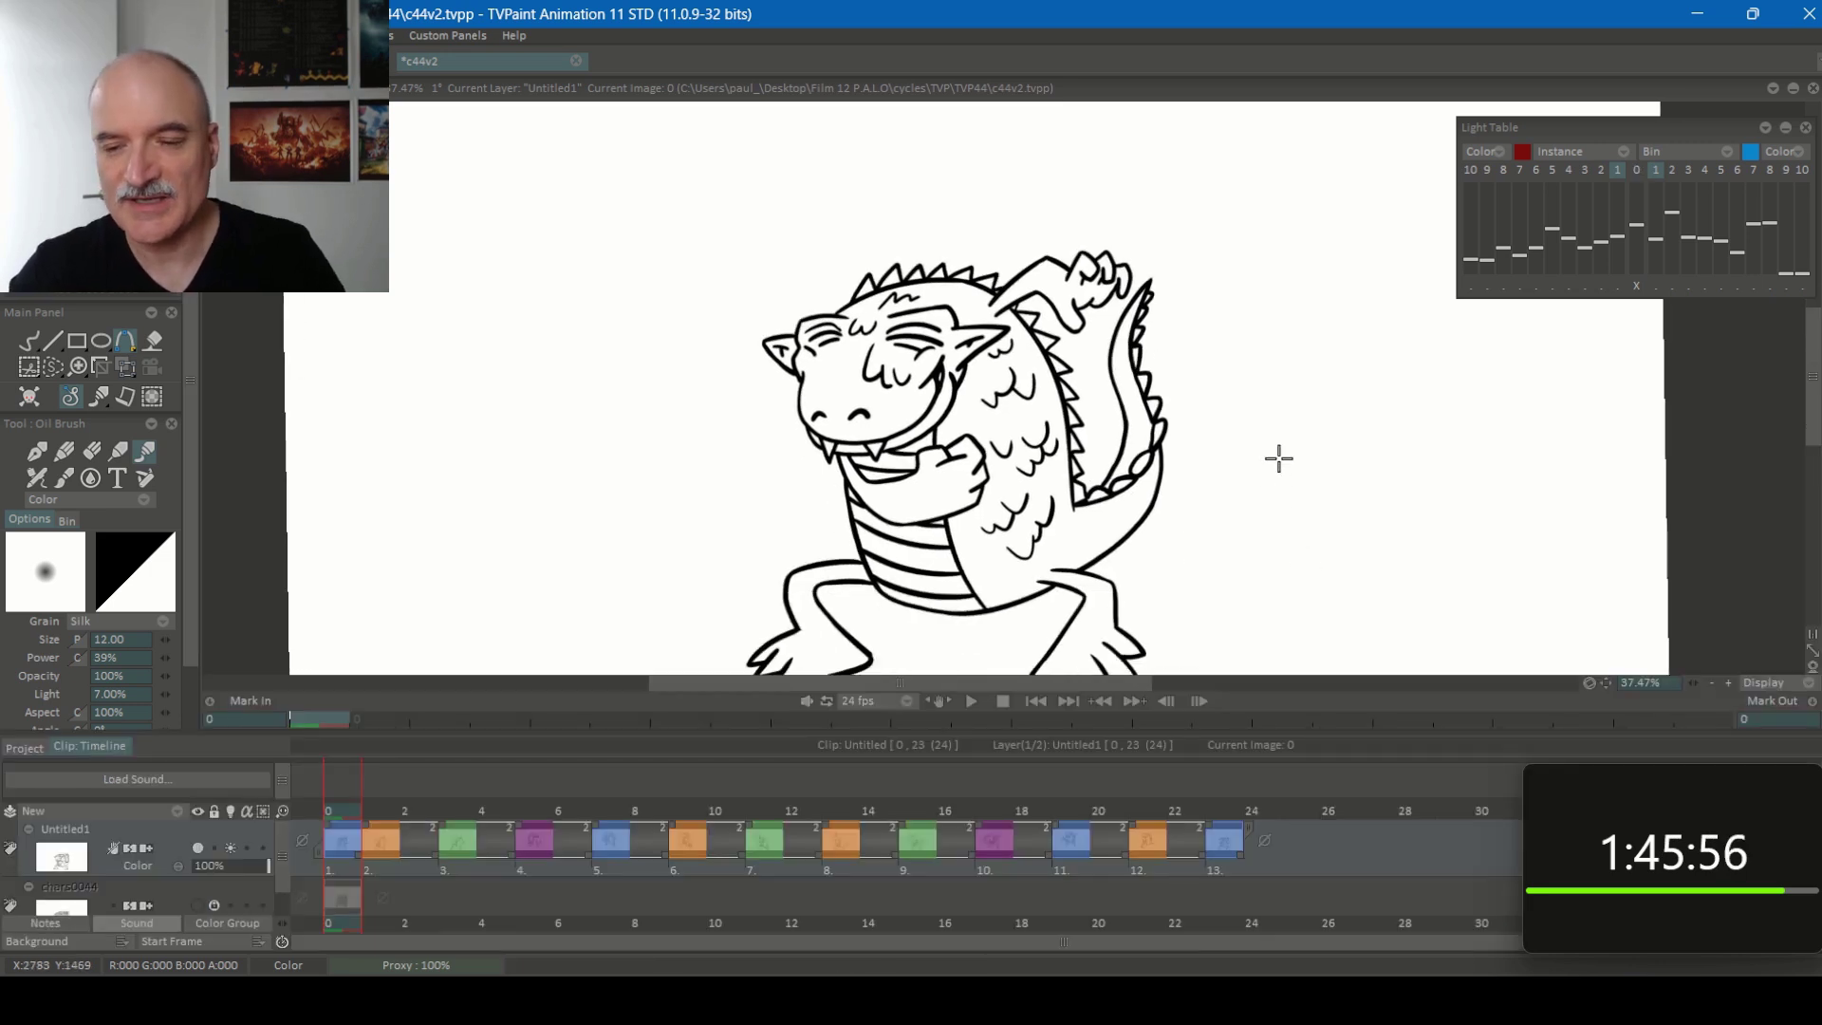
click(1224, 813)
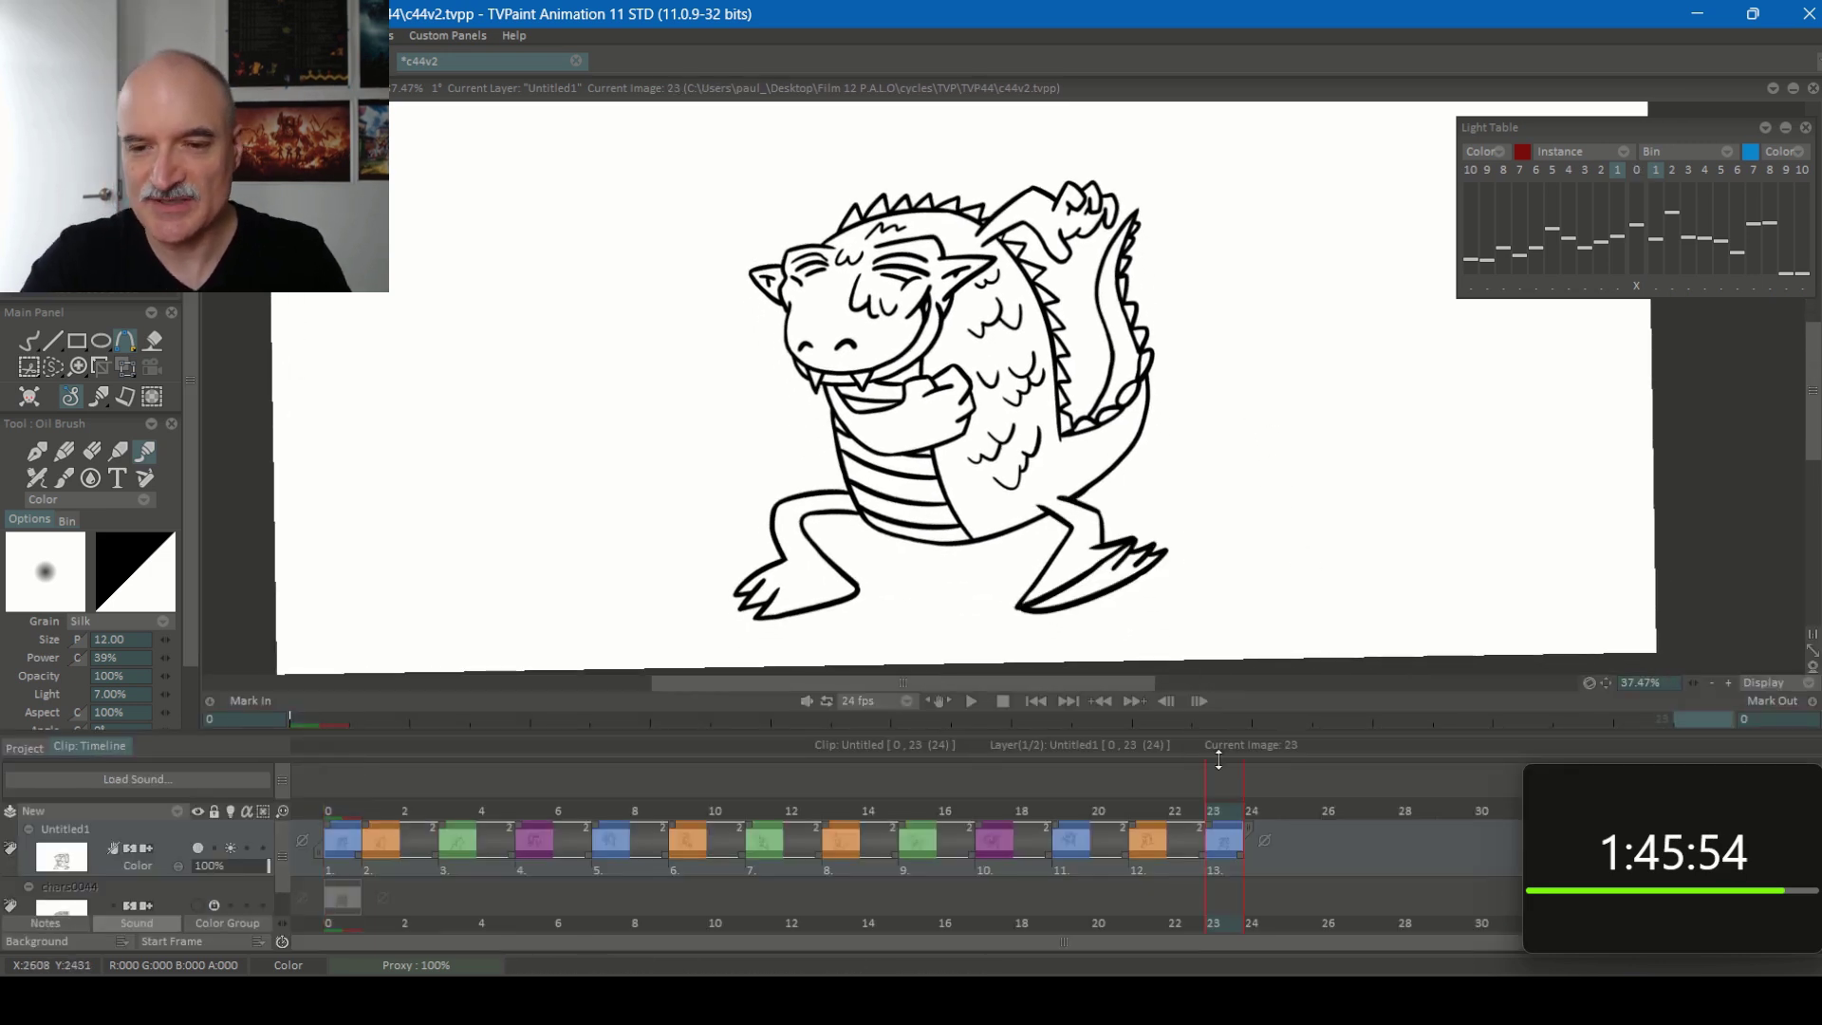
key(Left)
click(1224, 843)
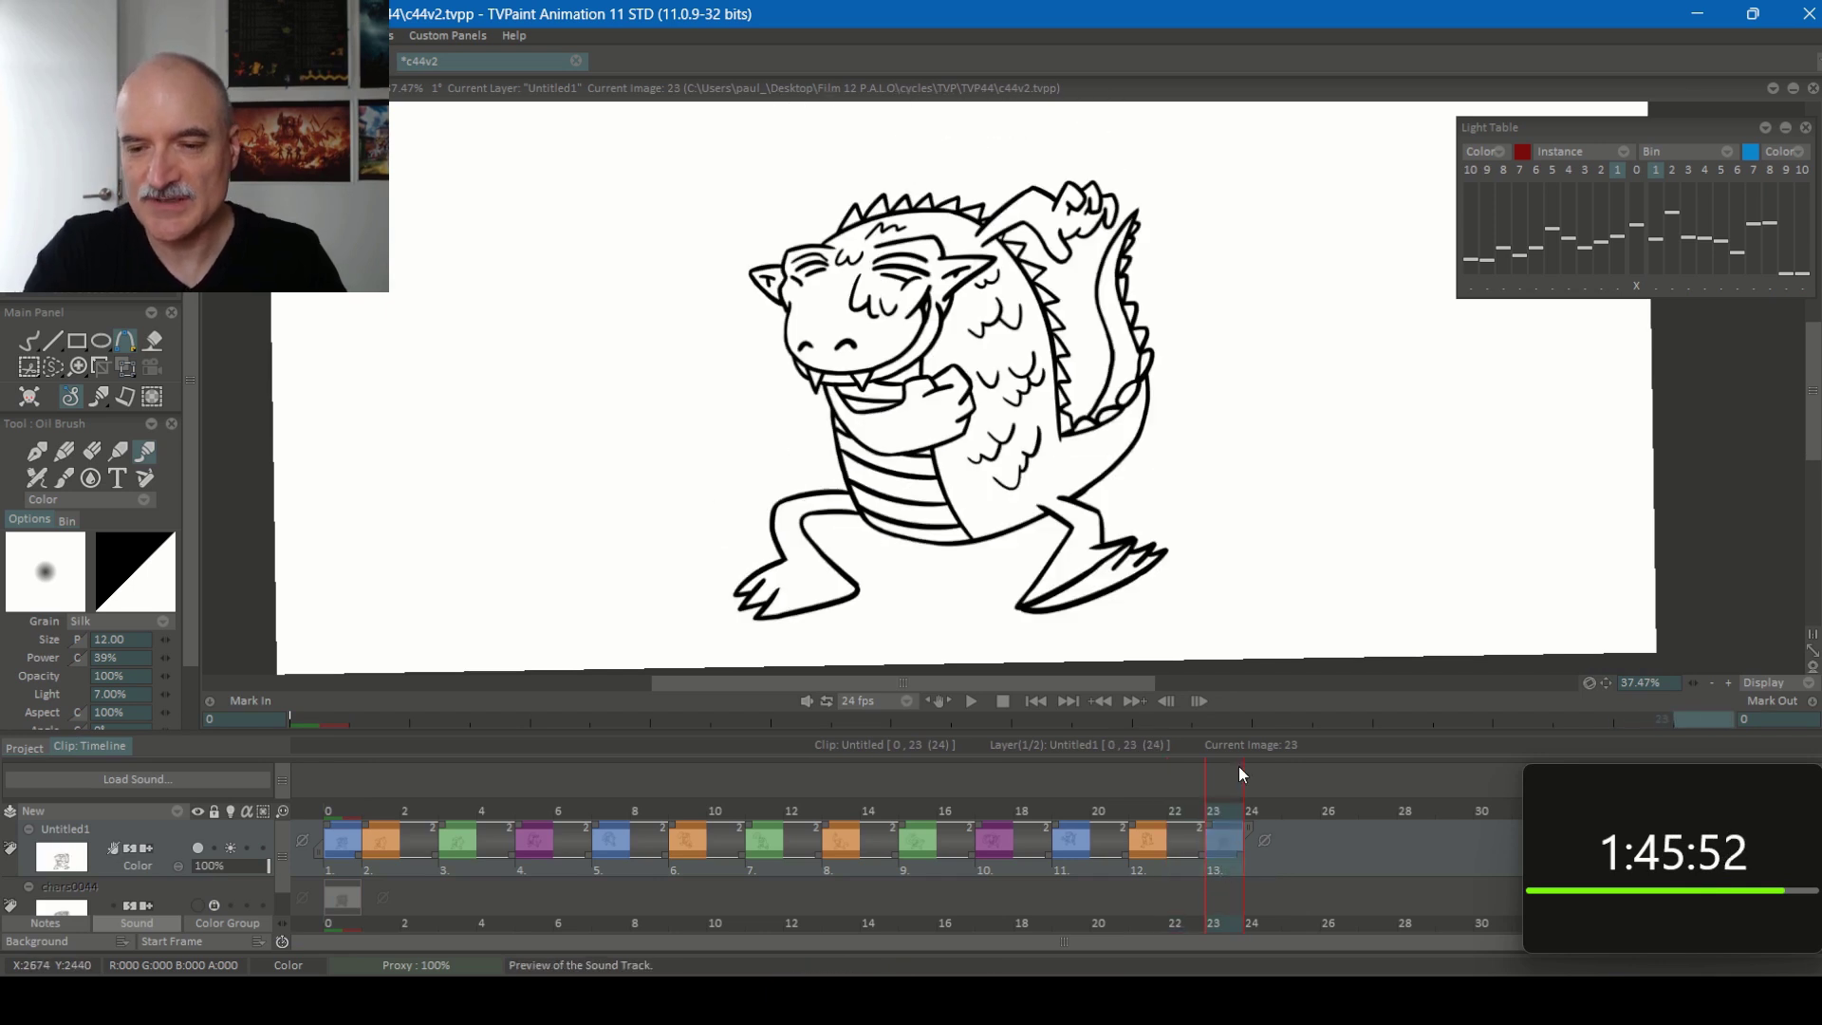
drag(416, 875, 363, 856)
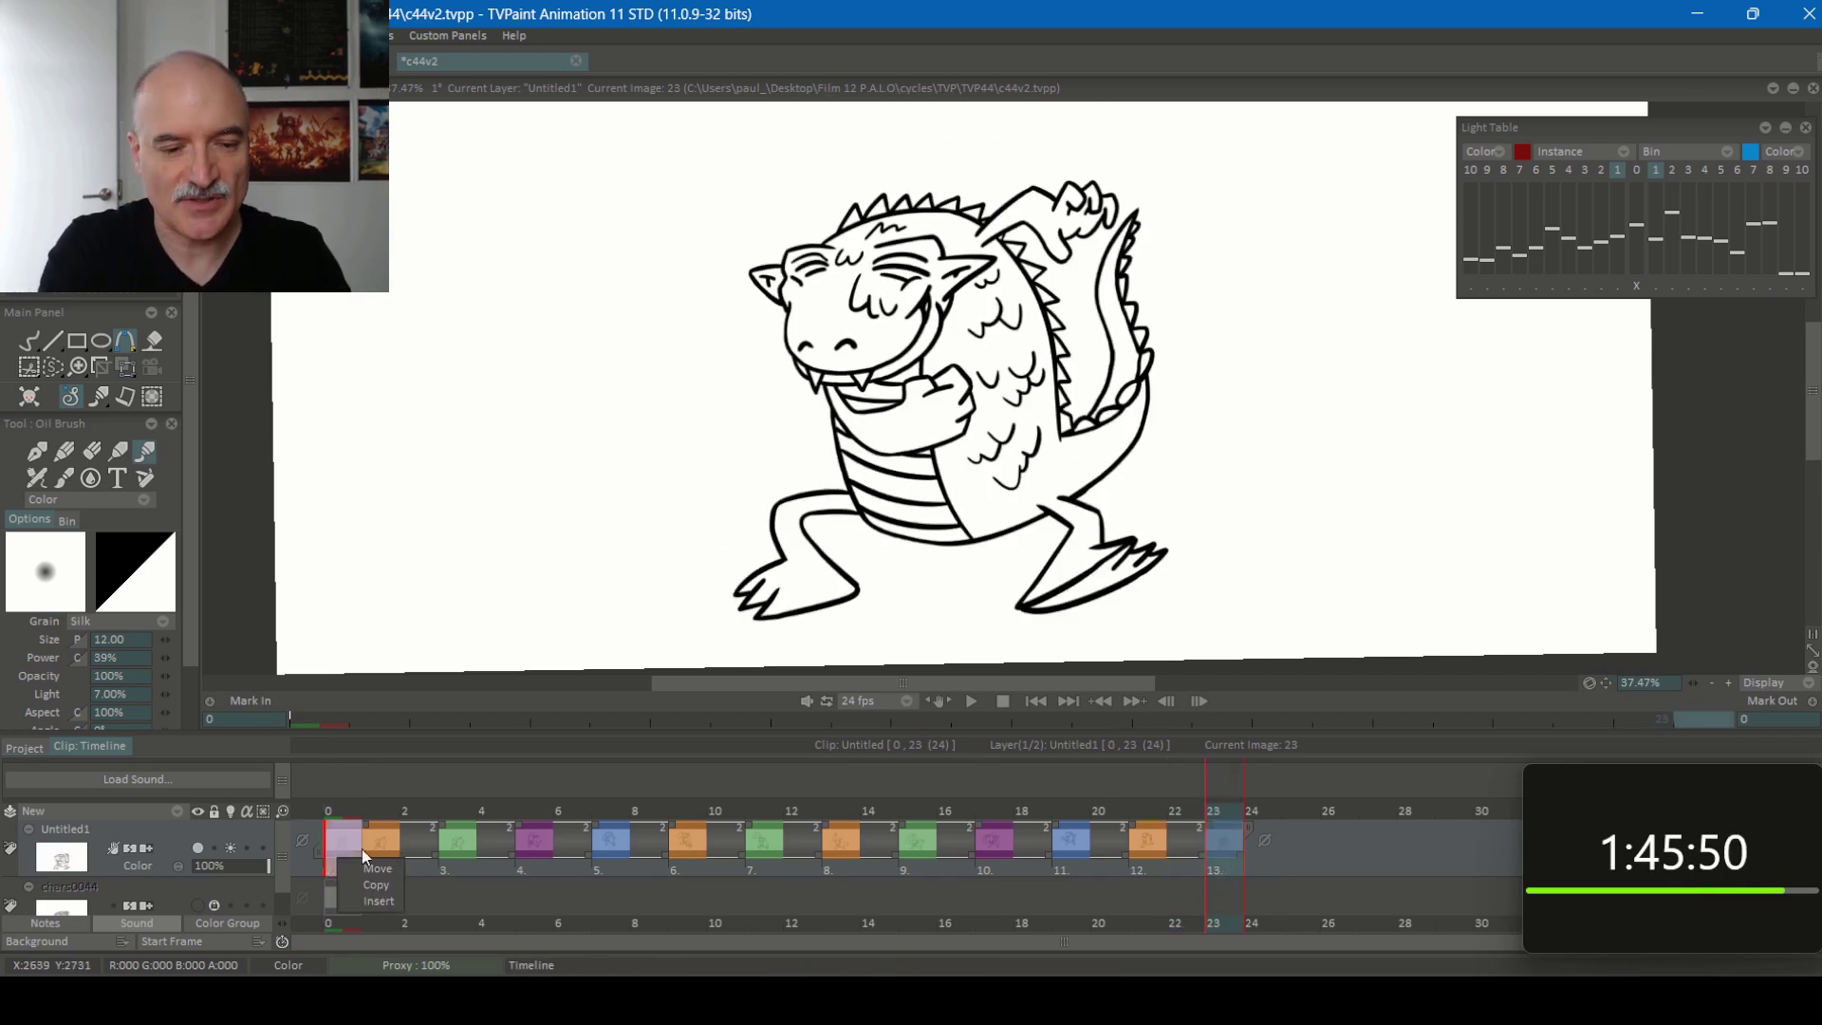
click(376, 884)
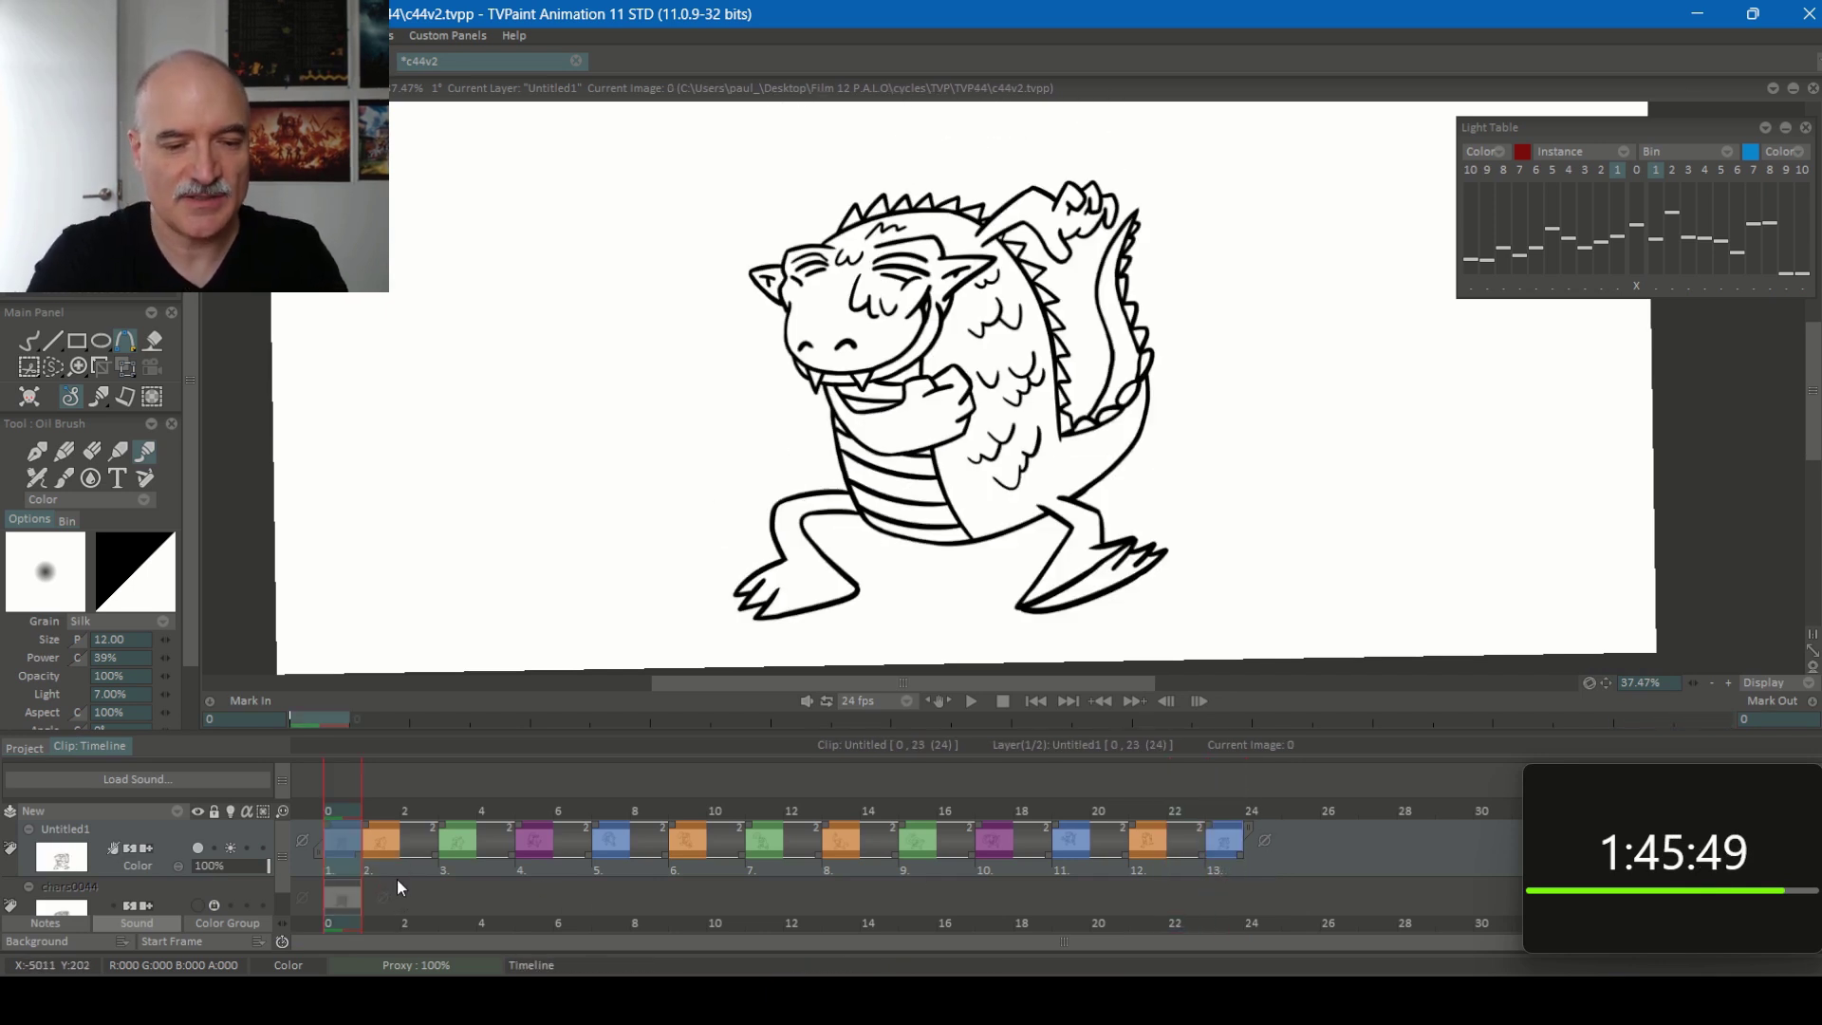
click(1211, 810)
click(341, 813)
Hide the timeline, zoom in on the dragon, and play the animation
key(Tab)
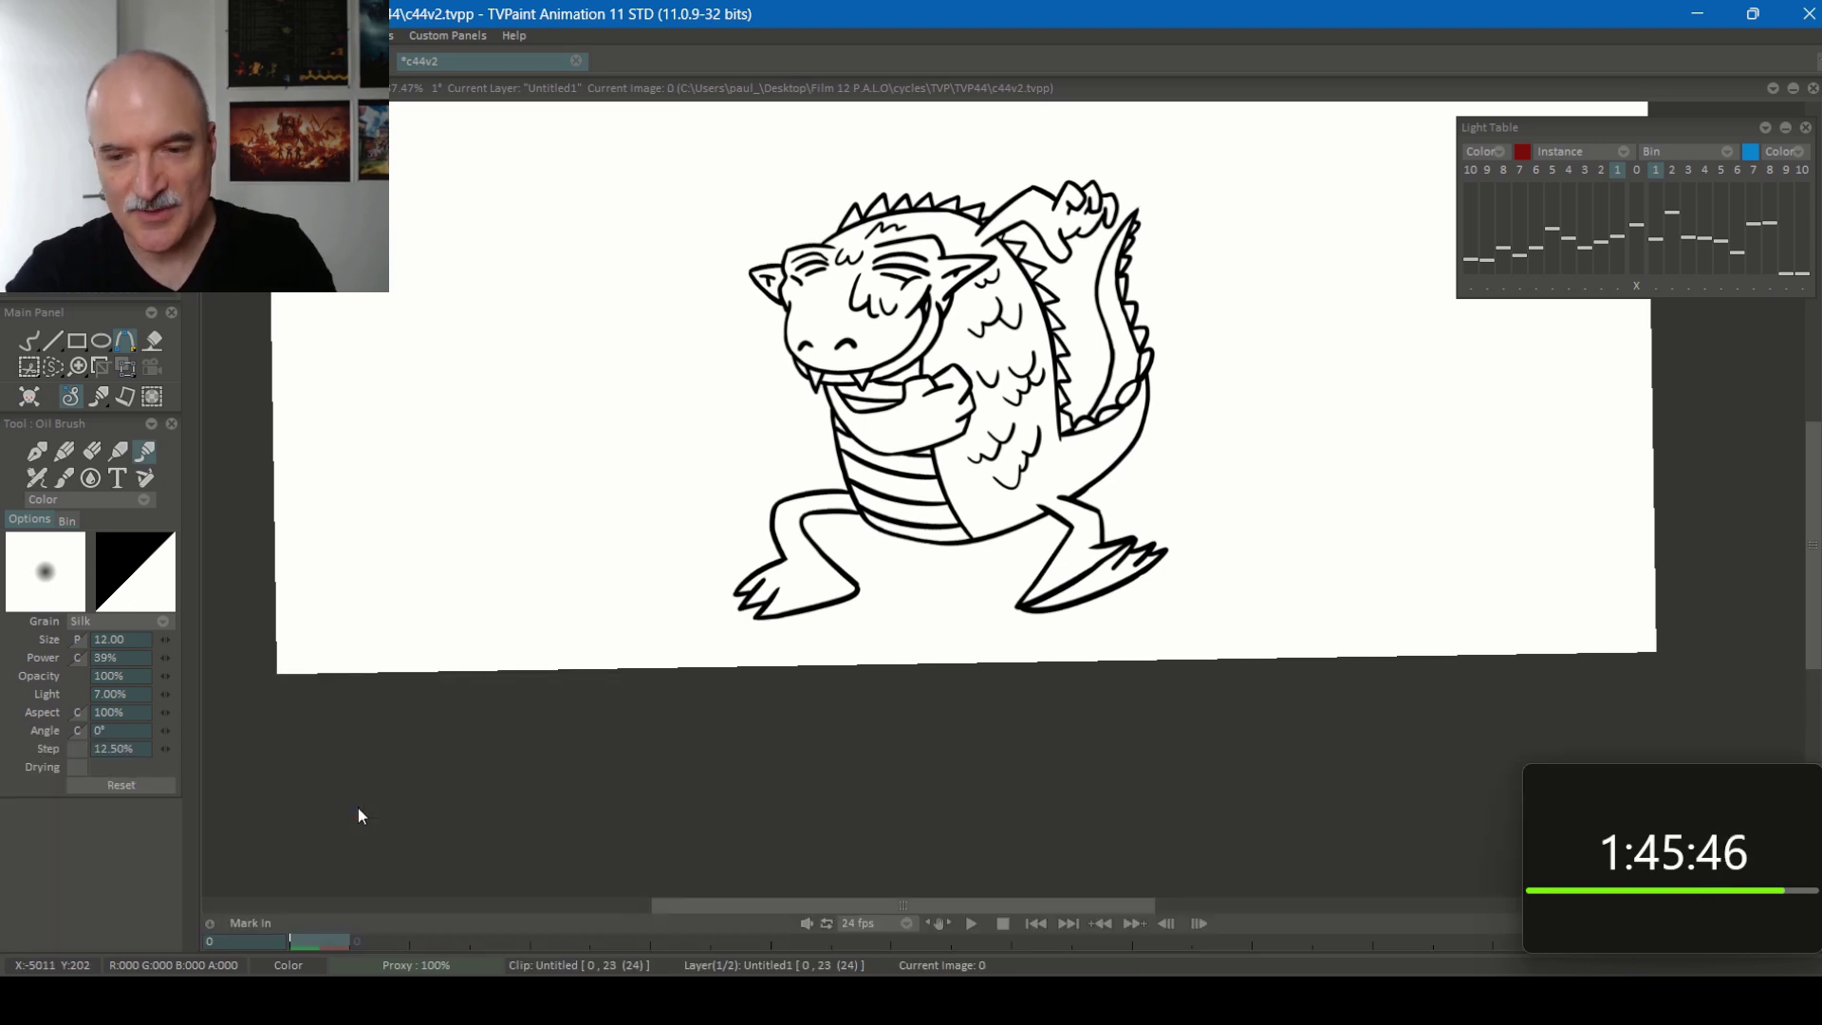
drag(1244, 440, 1277, 526)
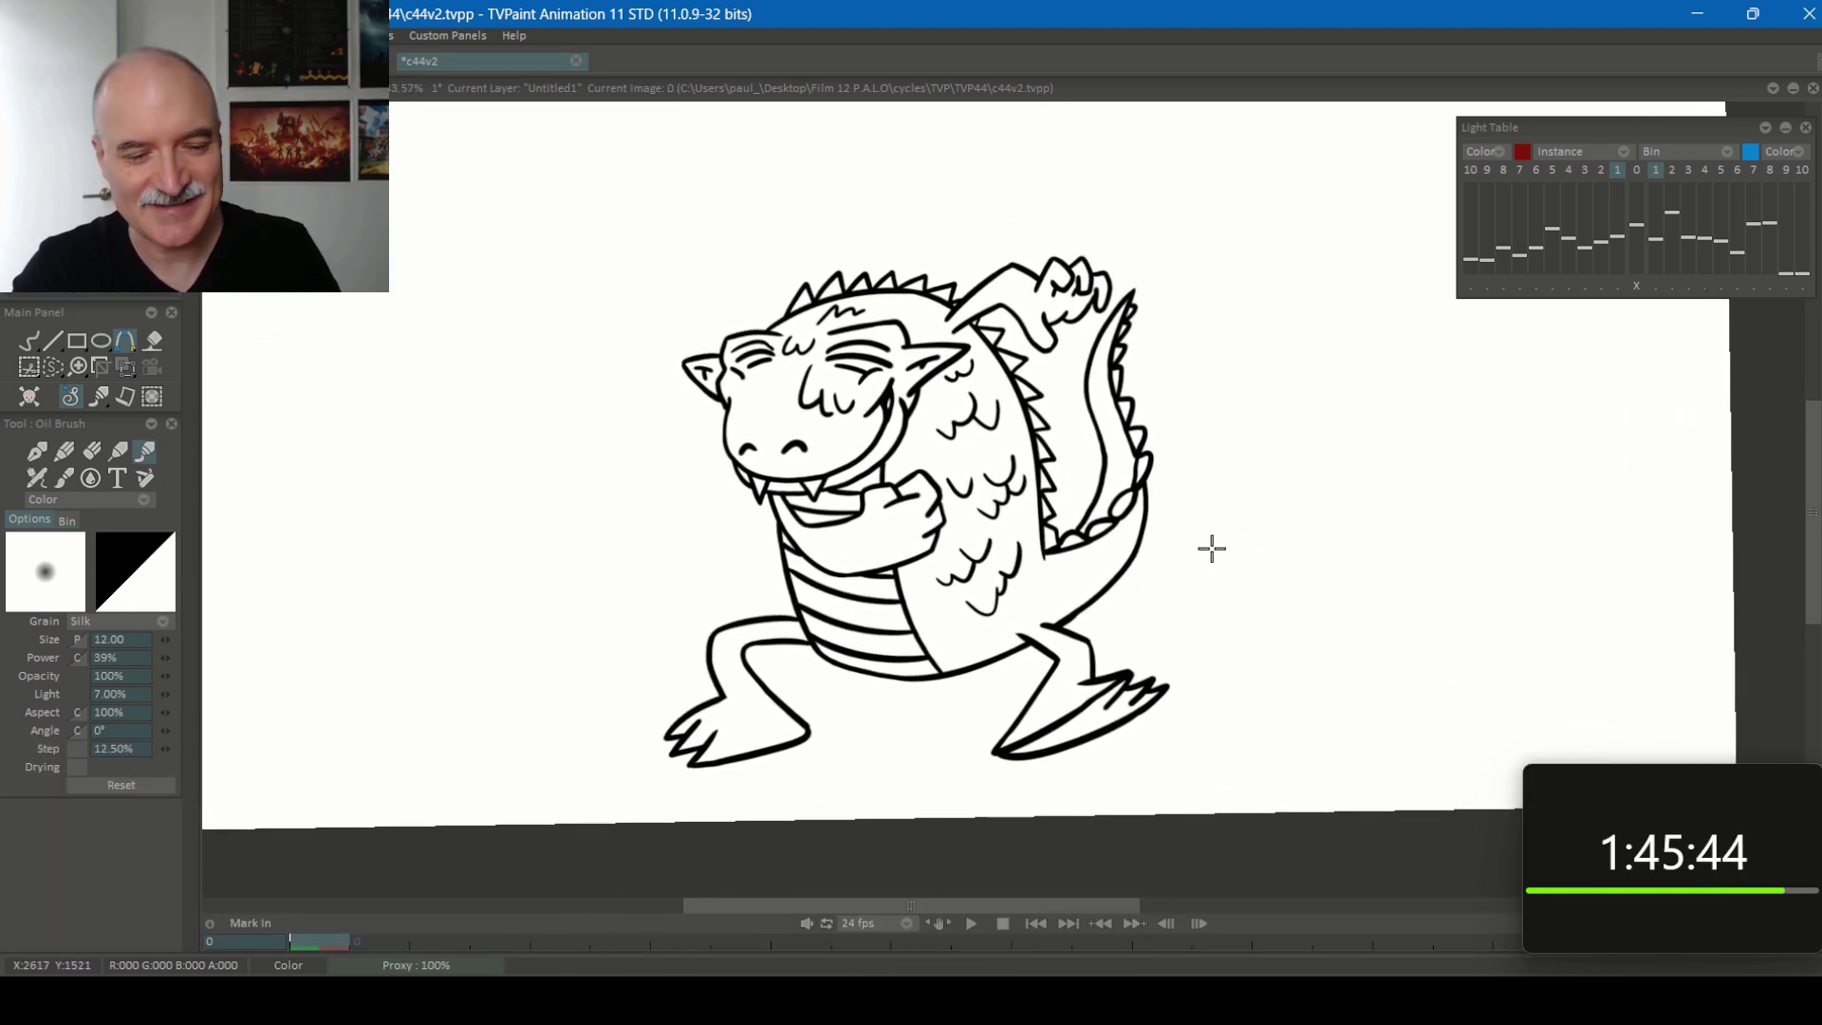
key(Return)
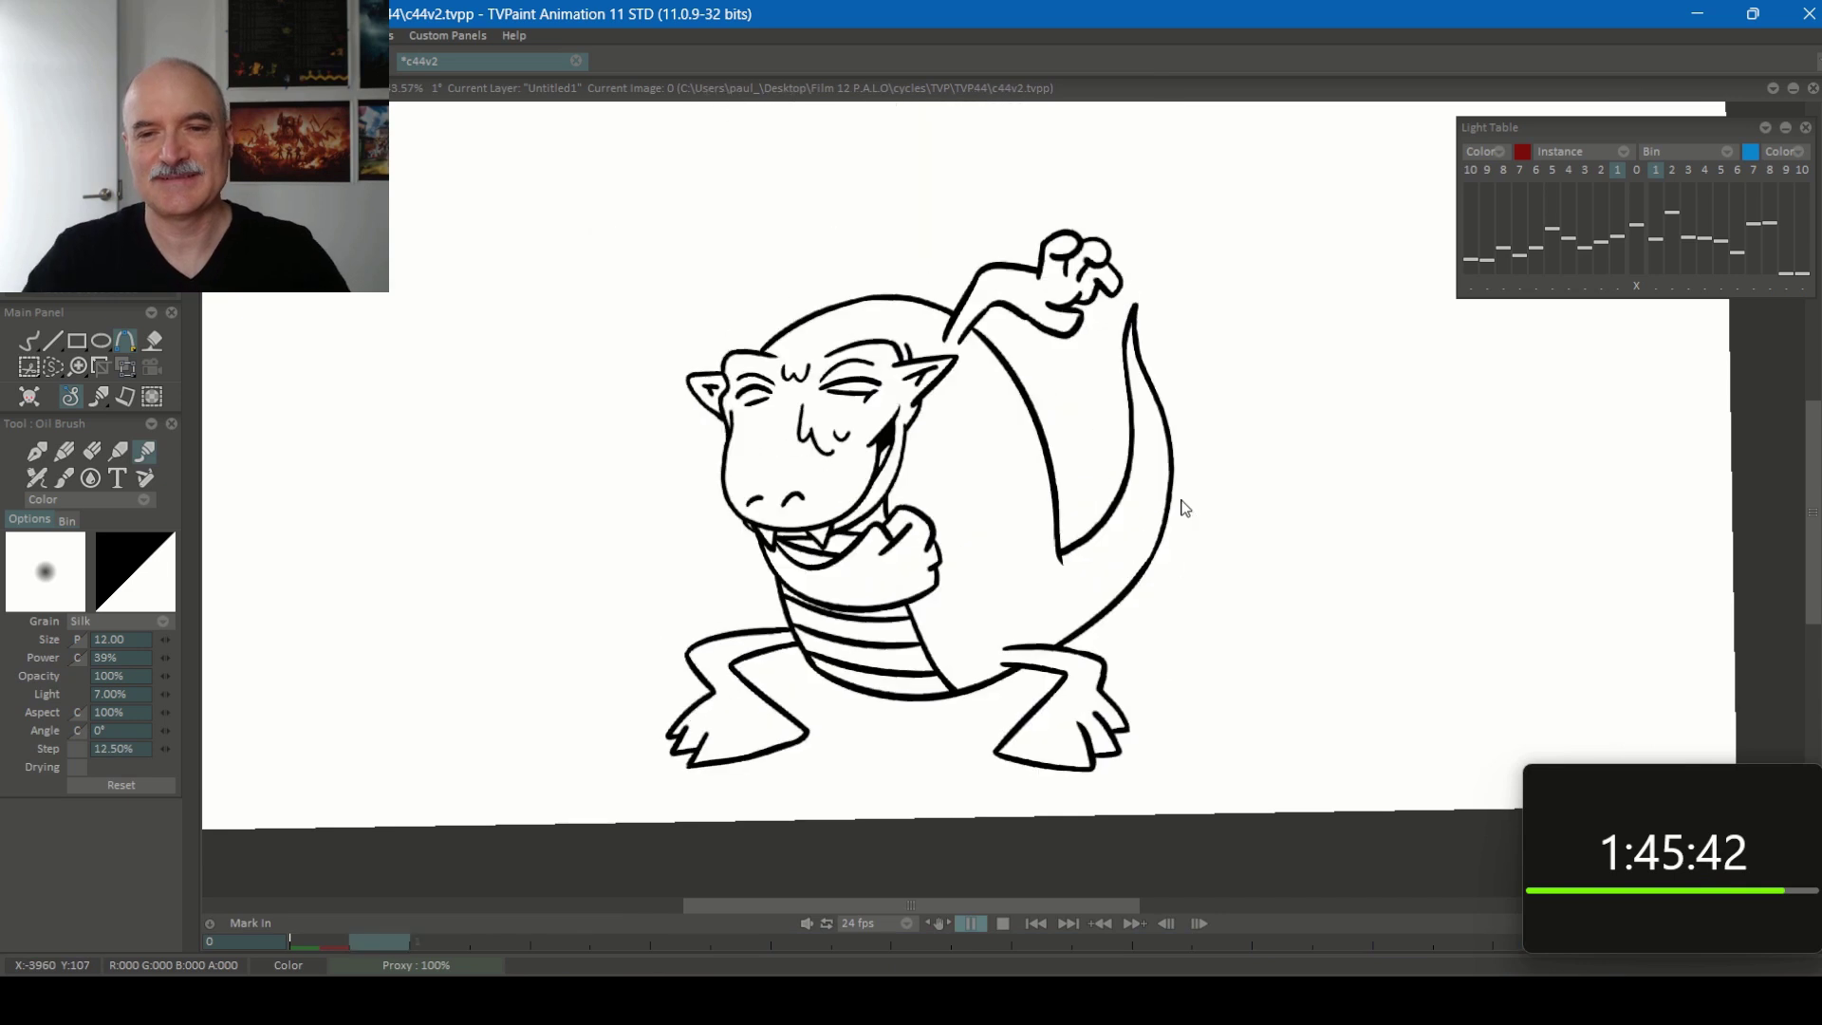
scroll(1238, 533, down, 1)
Scroll the video player to the 'final animation' slide of the finished dragon loop
scroll(1112, 600, down, 2)
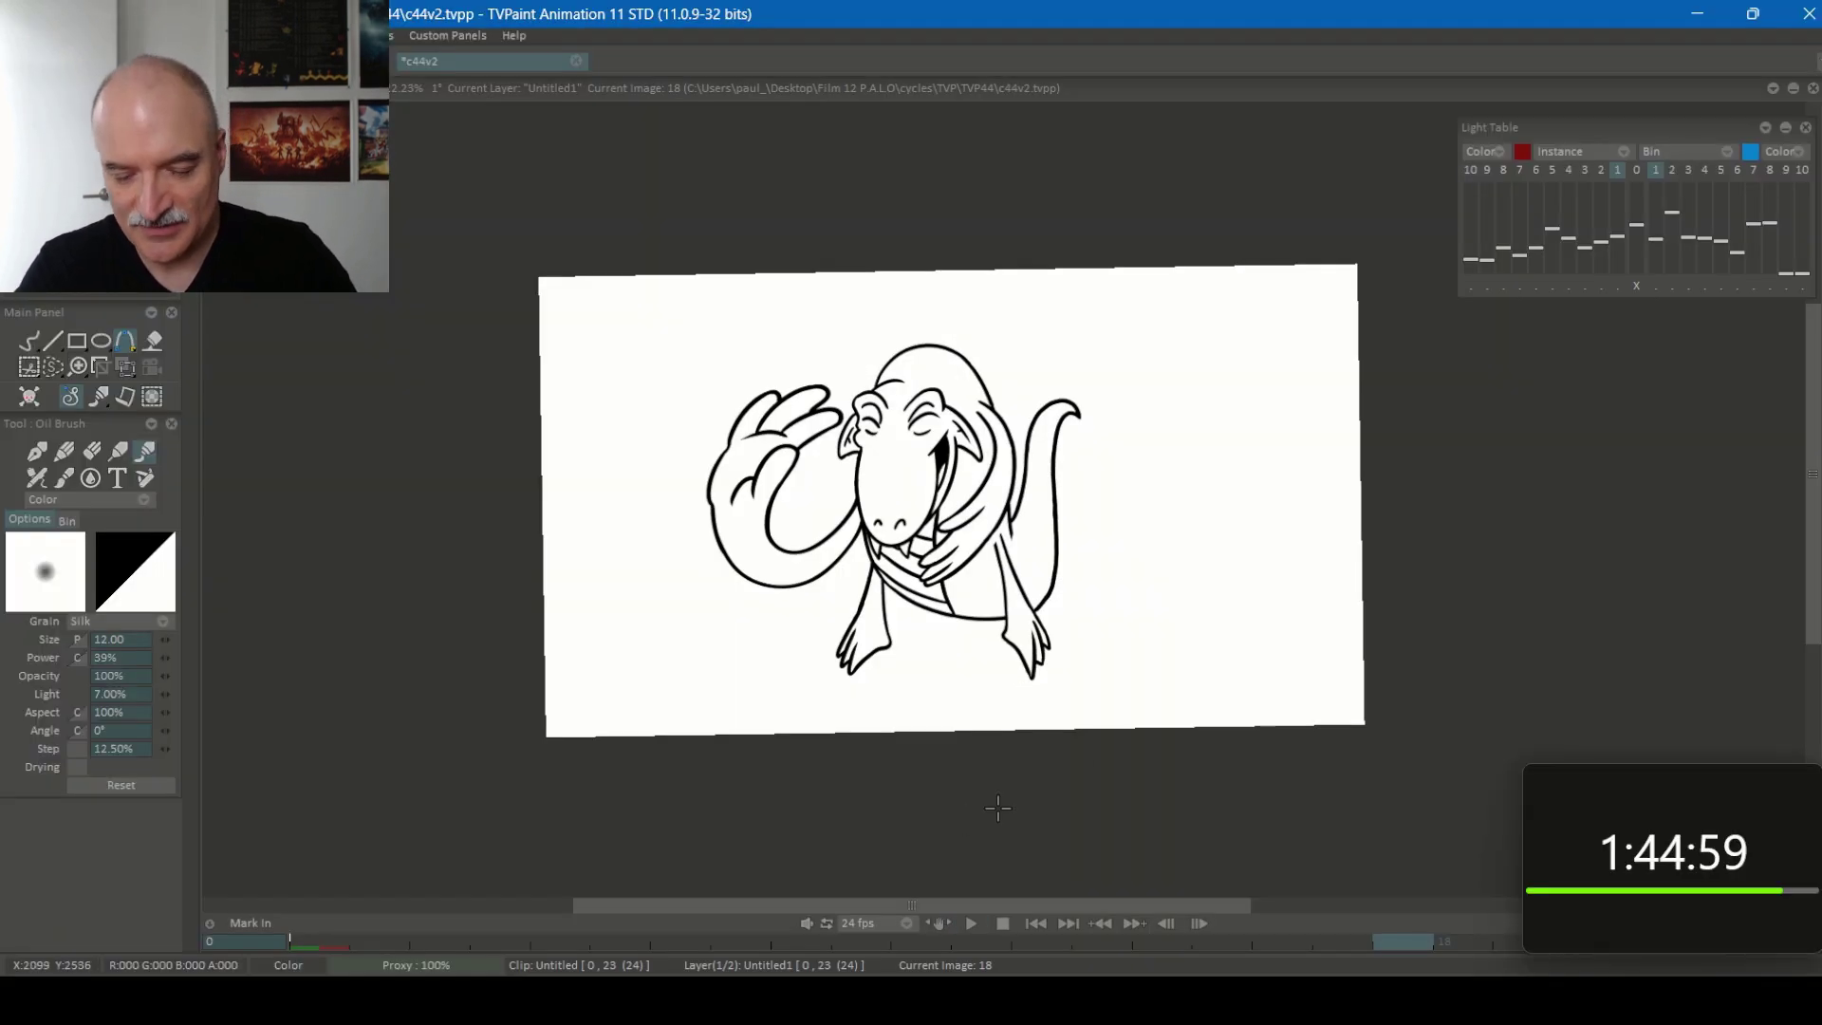
Bring the Clip: Timeline back and return to the first frame
key(Tab)
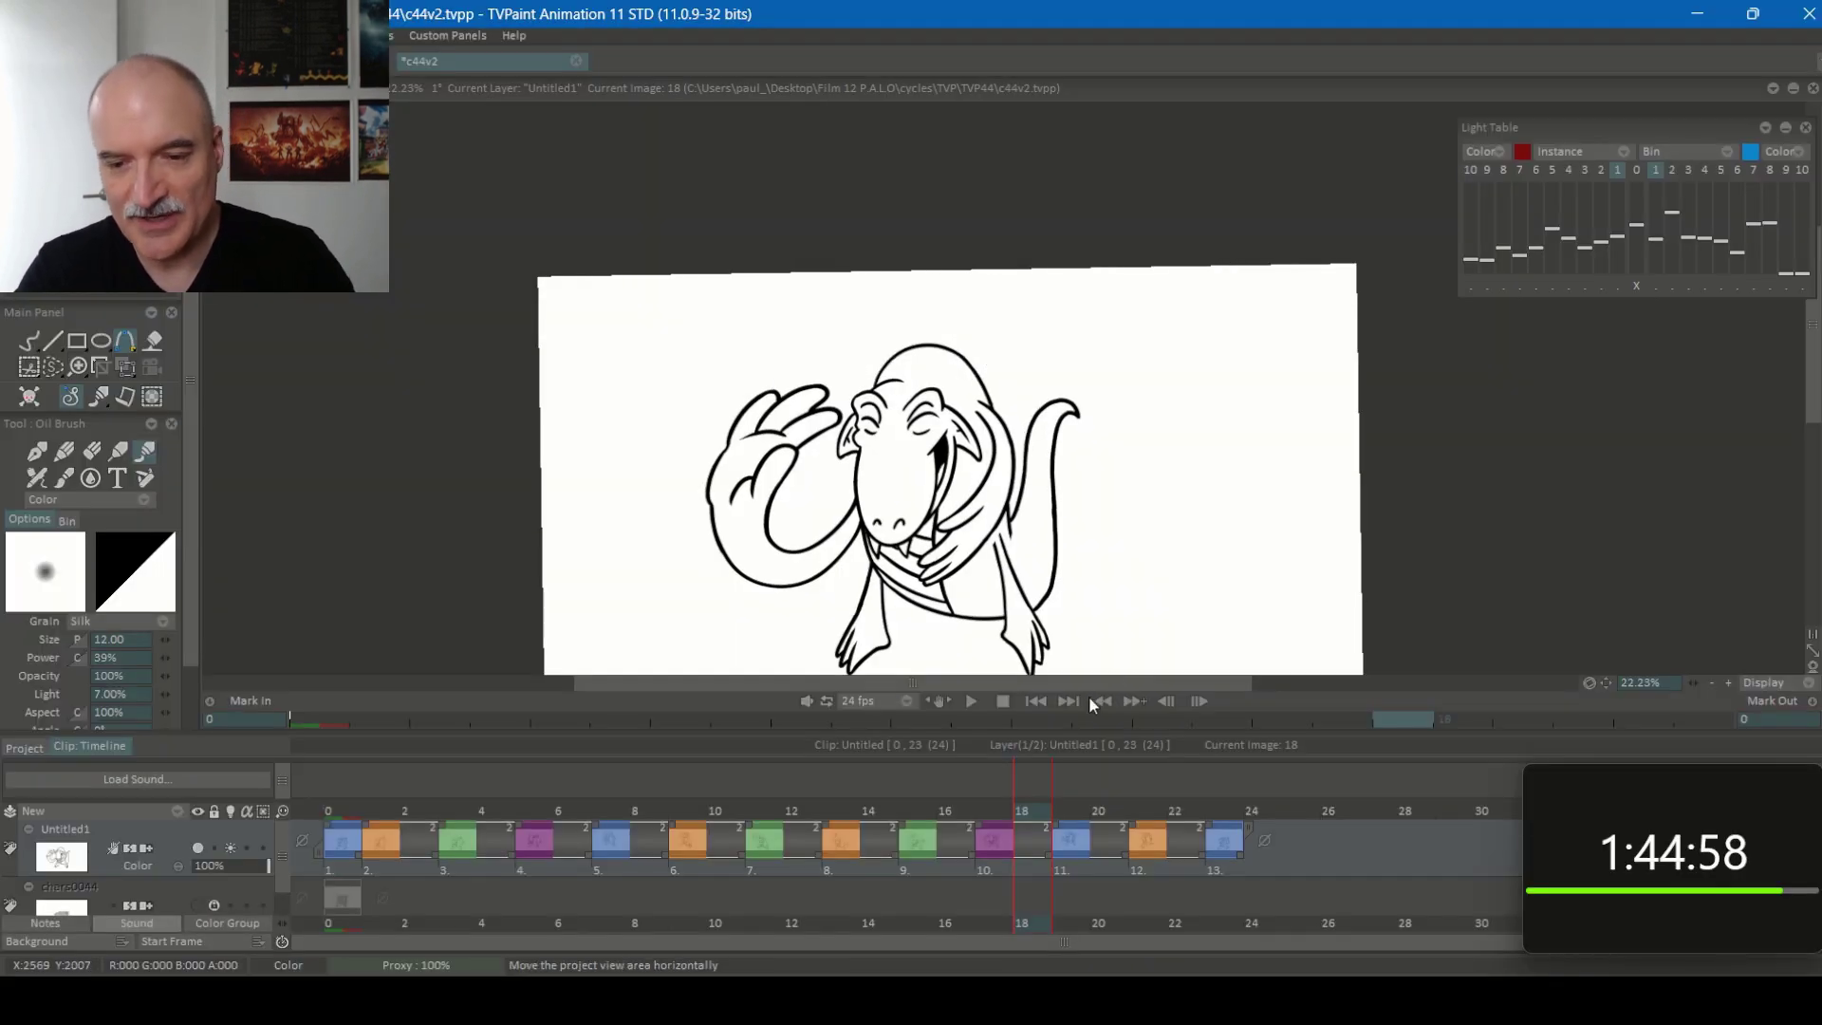
key(Home)
scroll(1129, 475, up, 3)
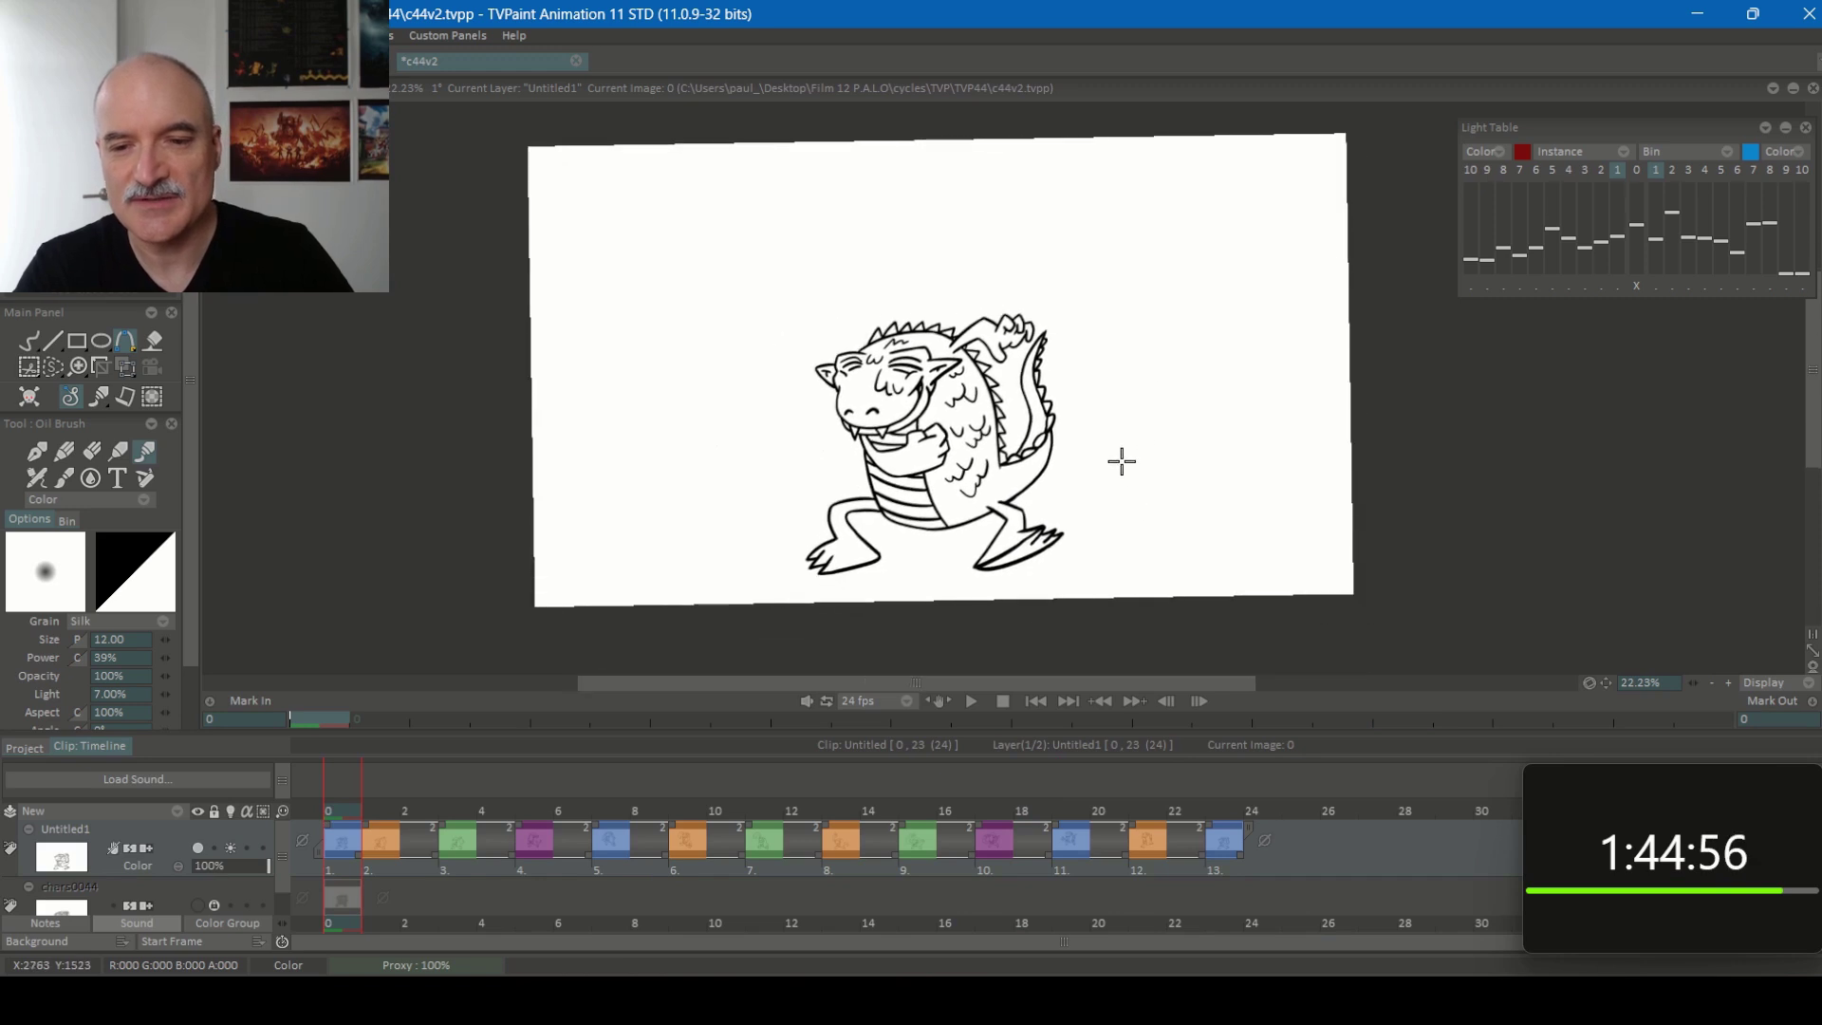
scroll(1199, 467, down, 1)
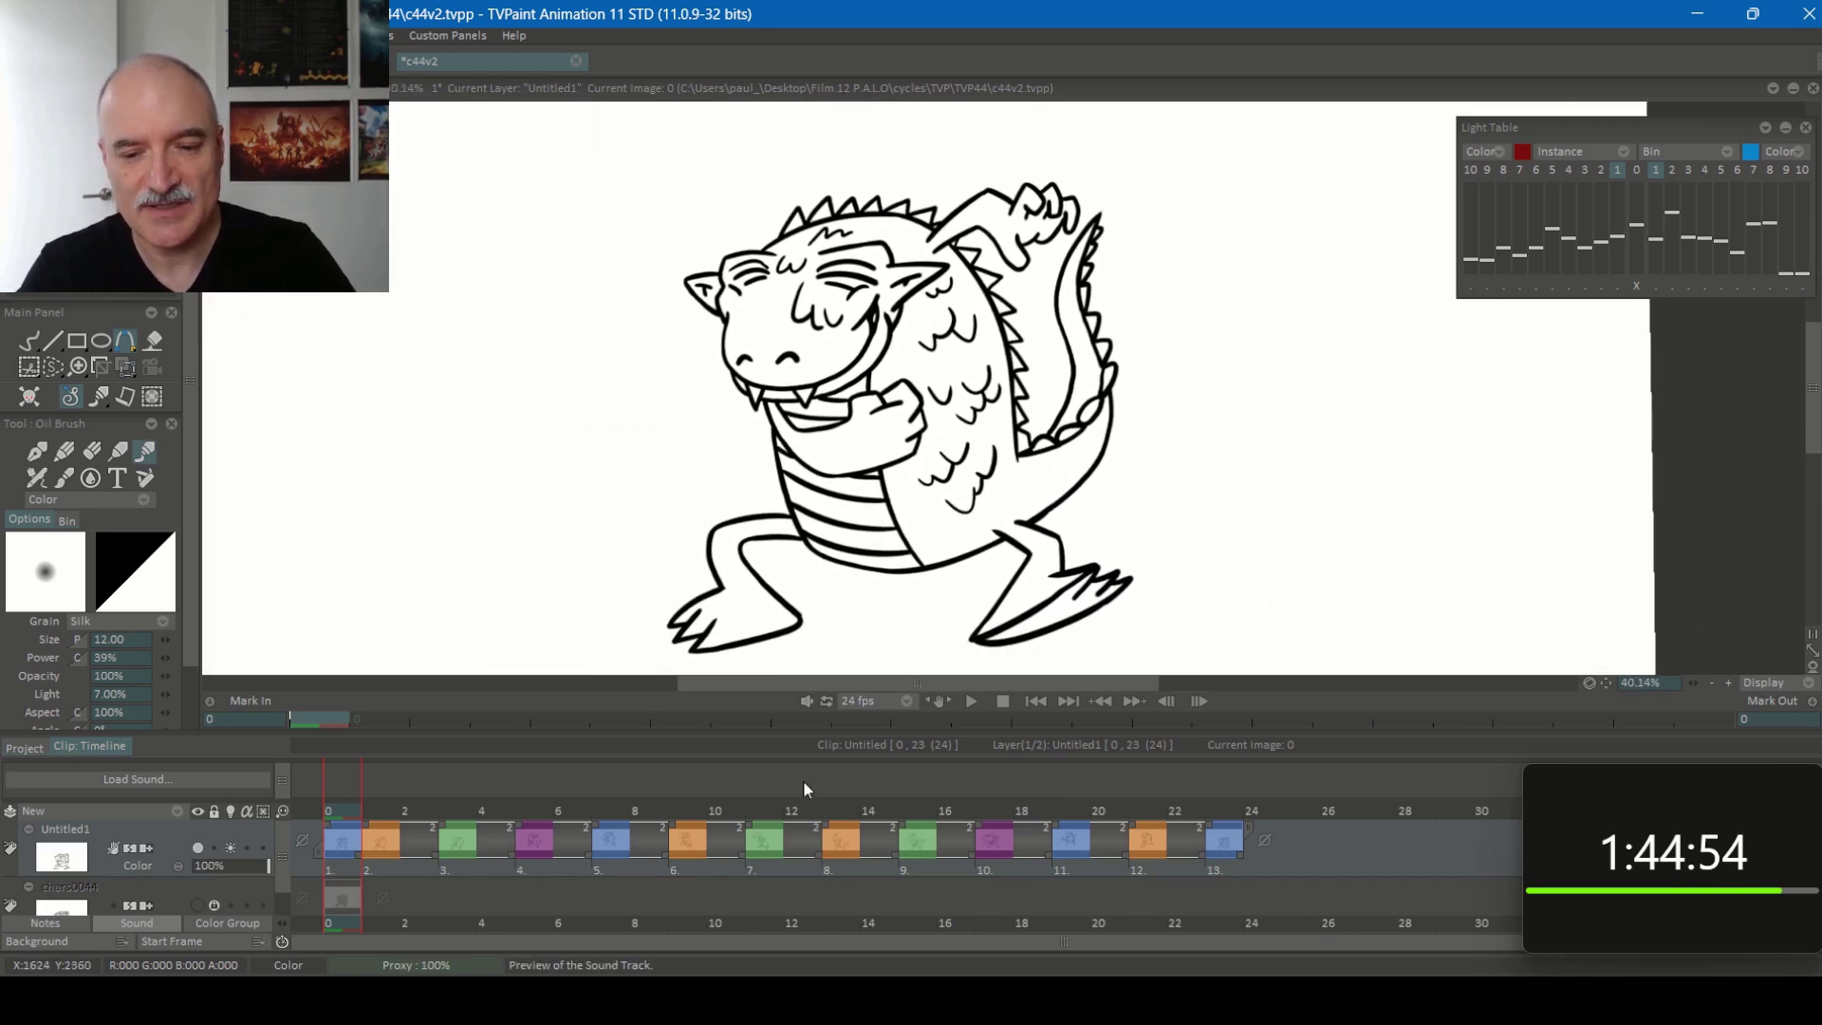
scroll(1262, 517, down, 1)
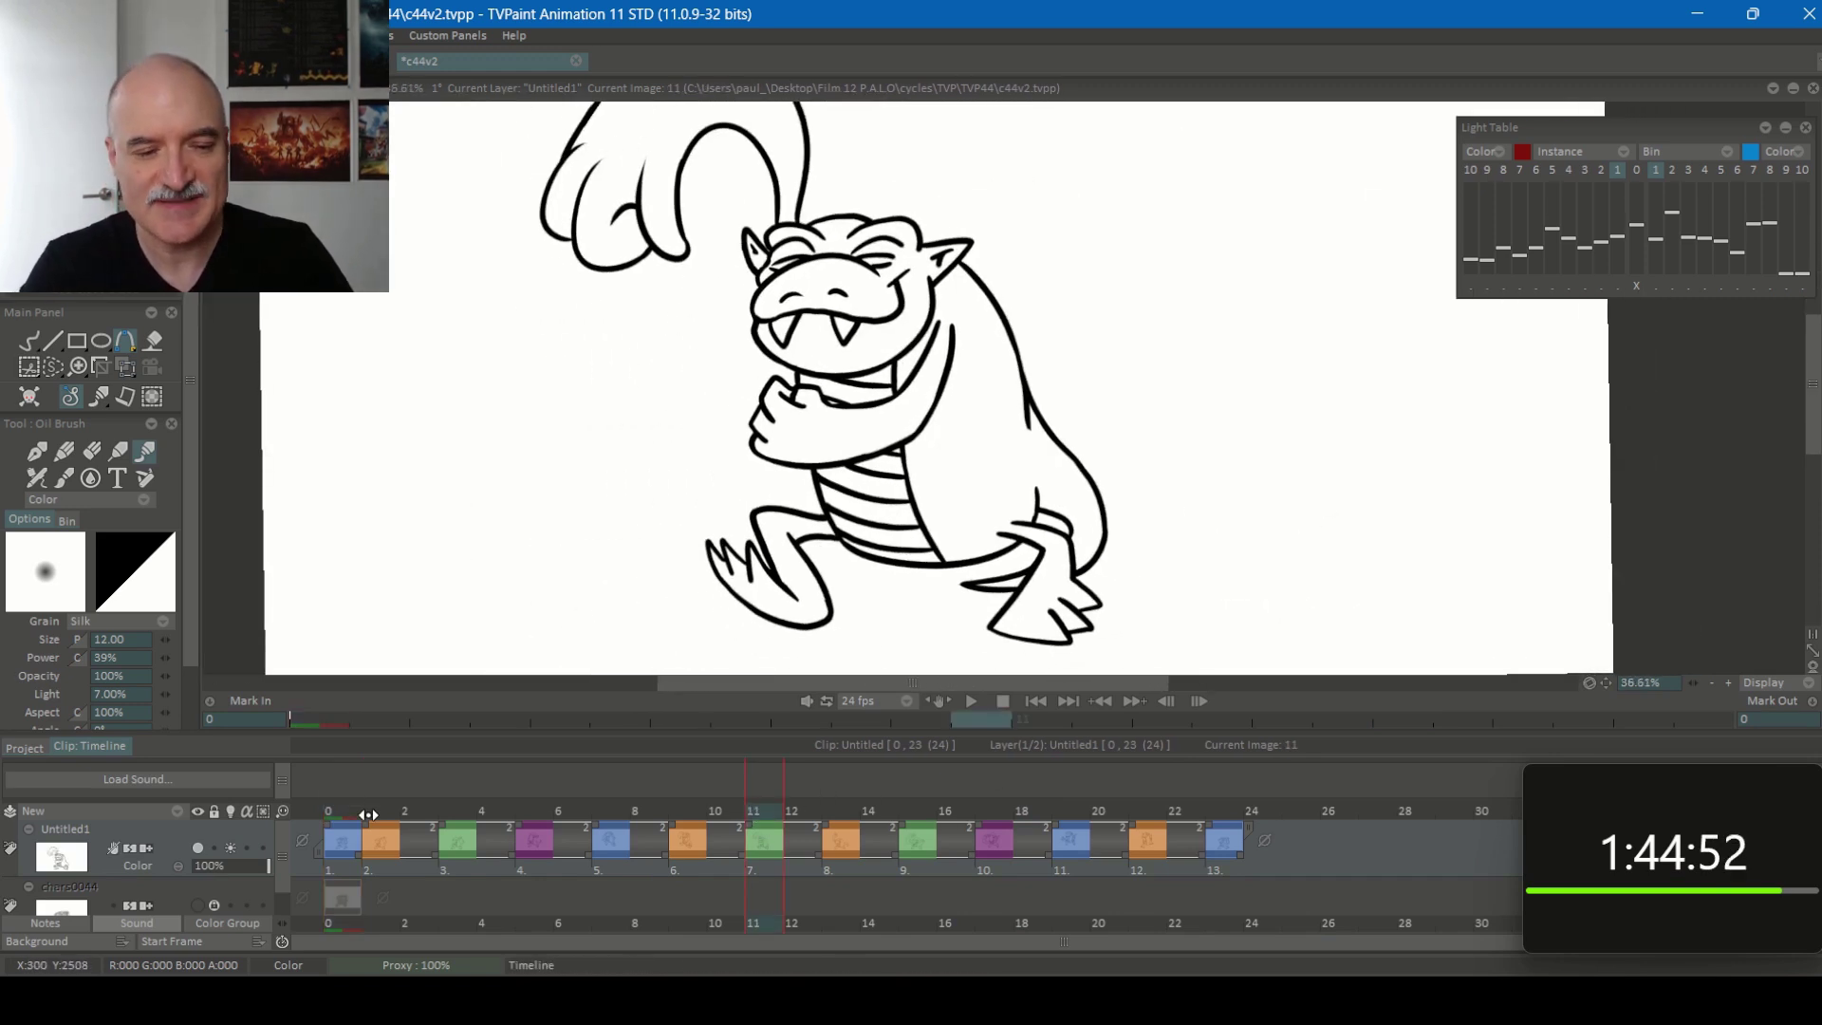
Scrub the timeline across frames 11, 1, 15 and 17 to check the motion
click(770, 809)
click(390, 809)
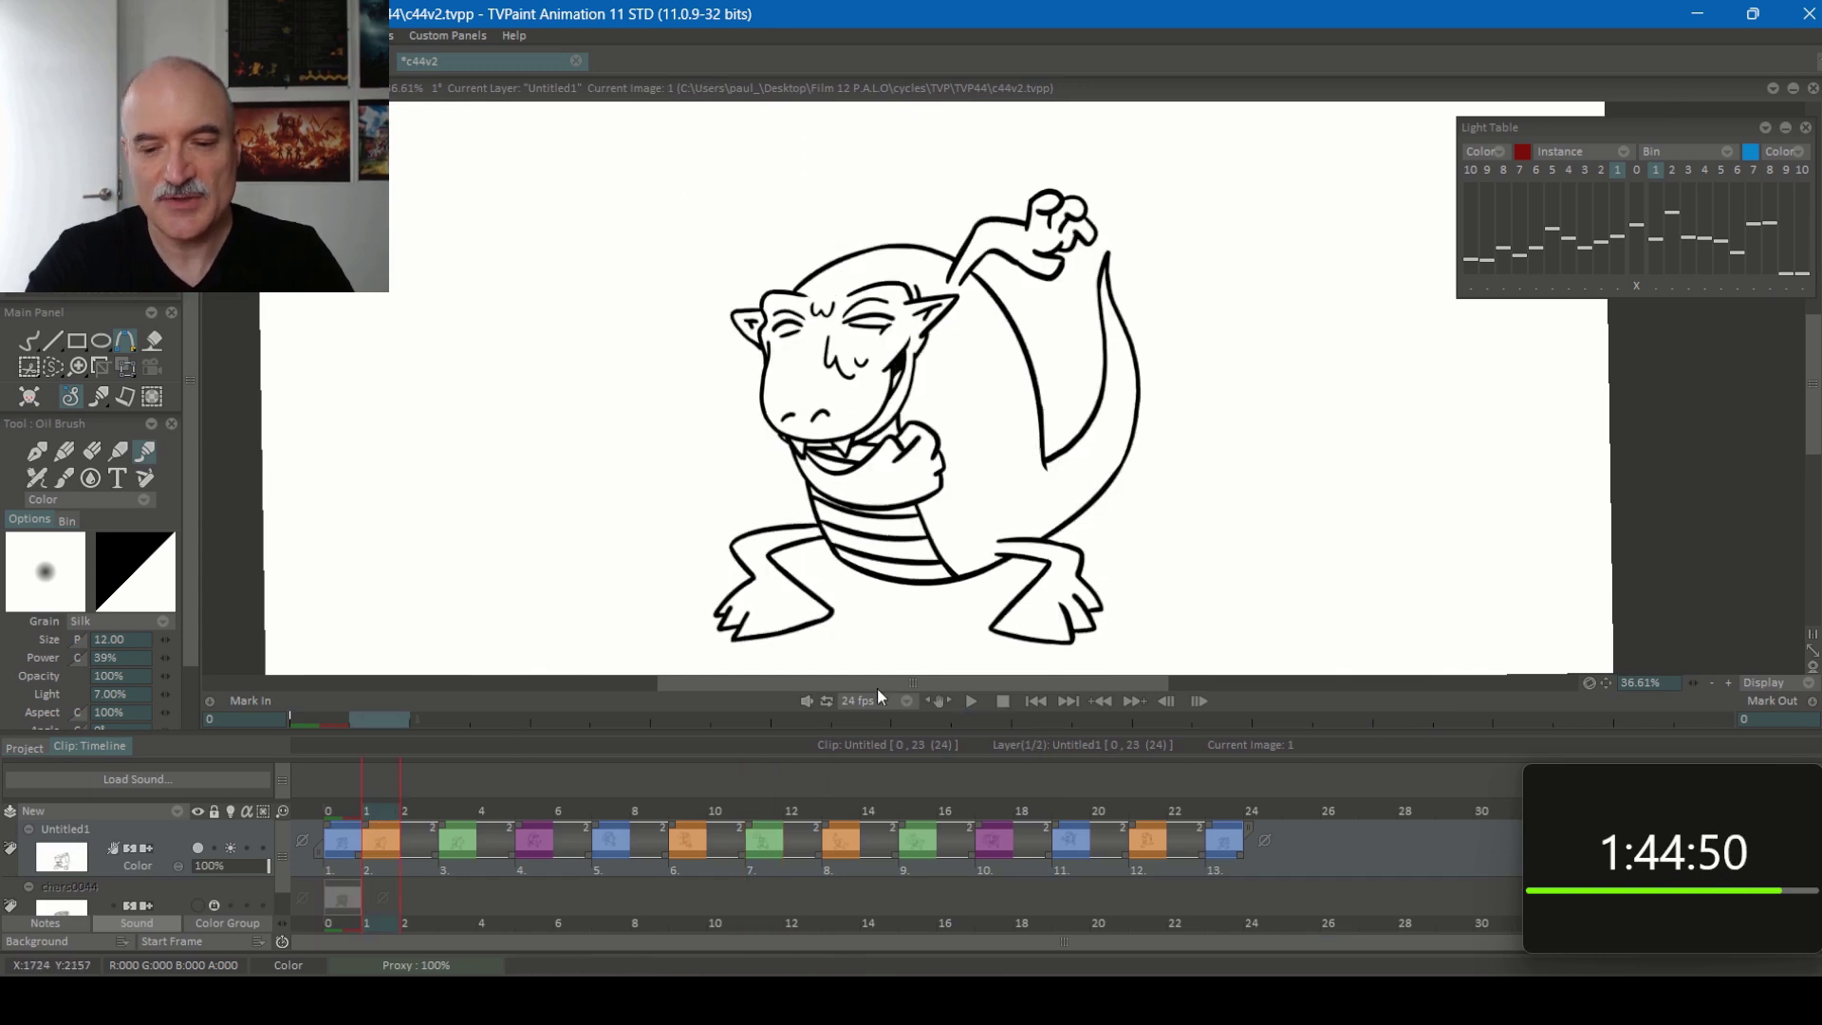
click(921, 810)
drag(467, 808, 996, 811)
Flip repeatedly between frames 15 and 3 to compare their drawings
click(930, 818)
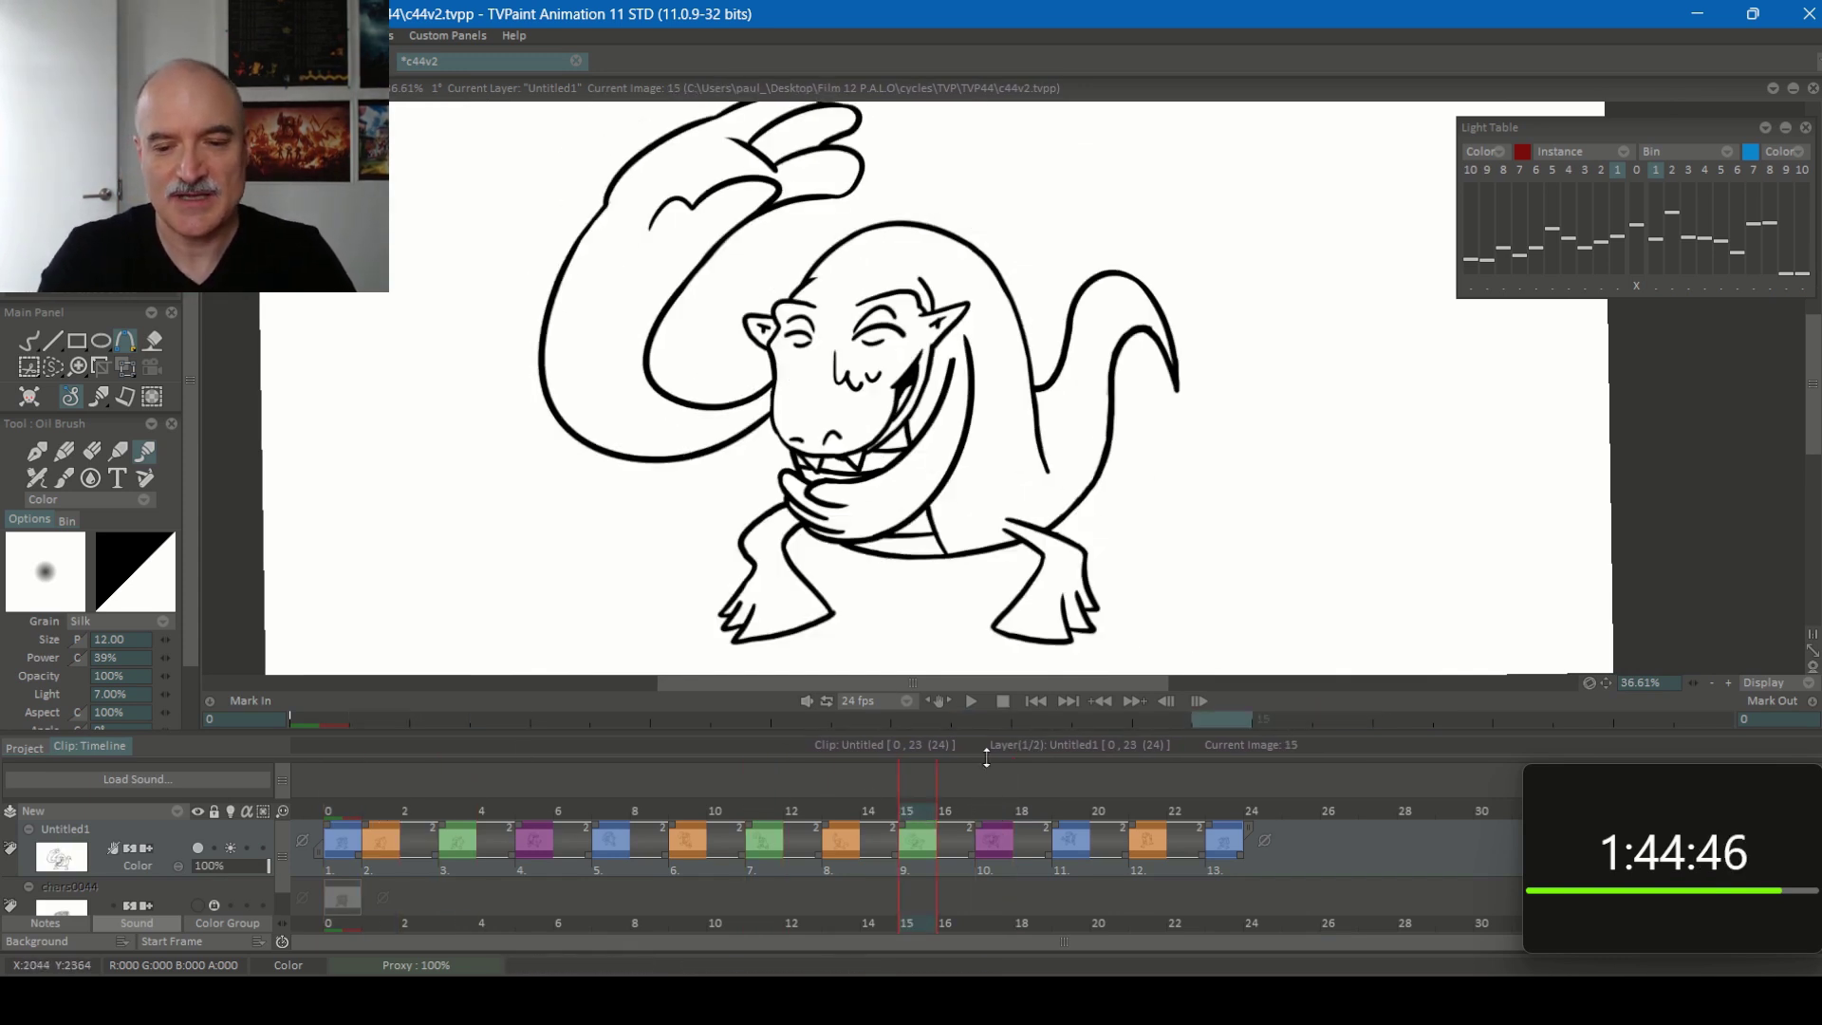
click(472, 816)
click(918, 813)
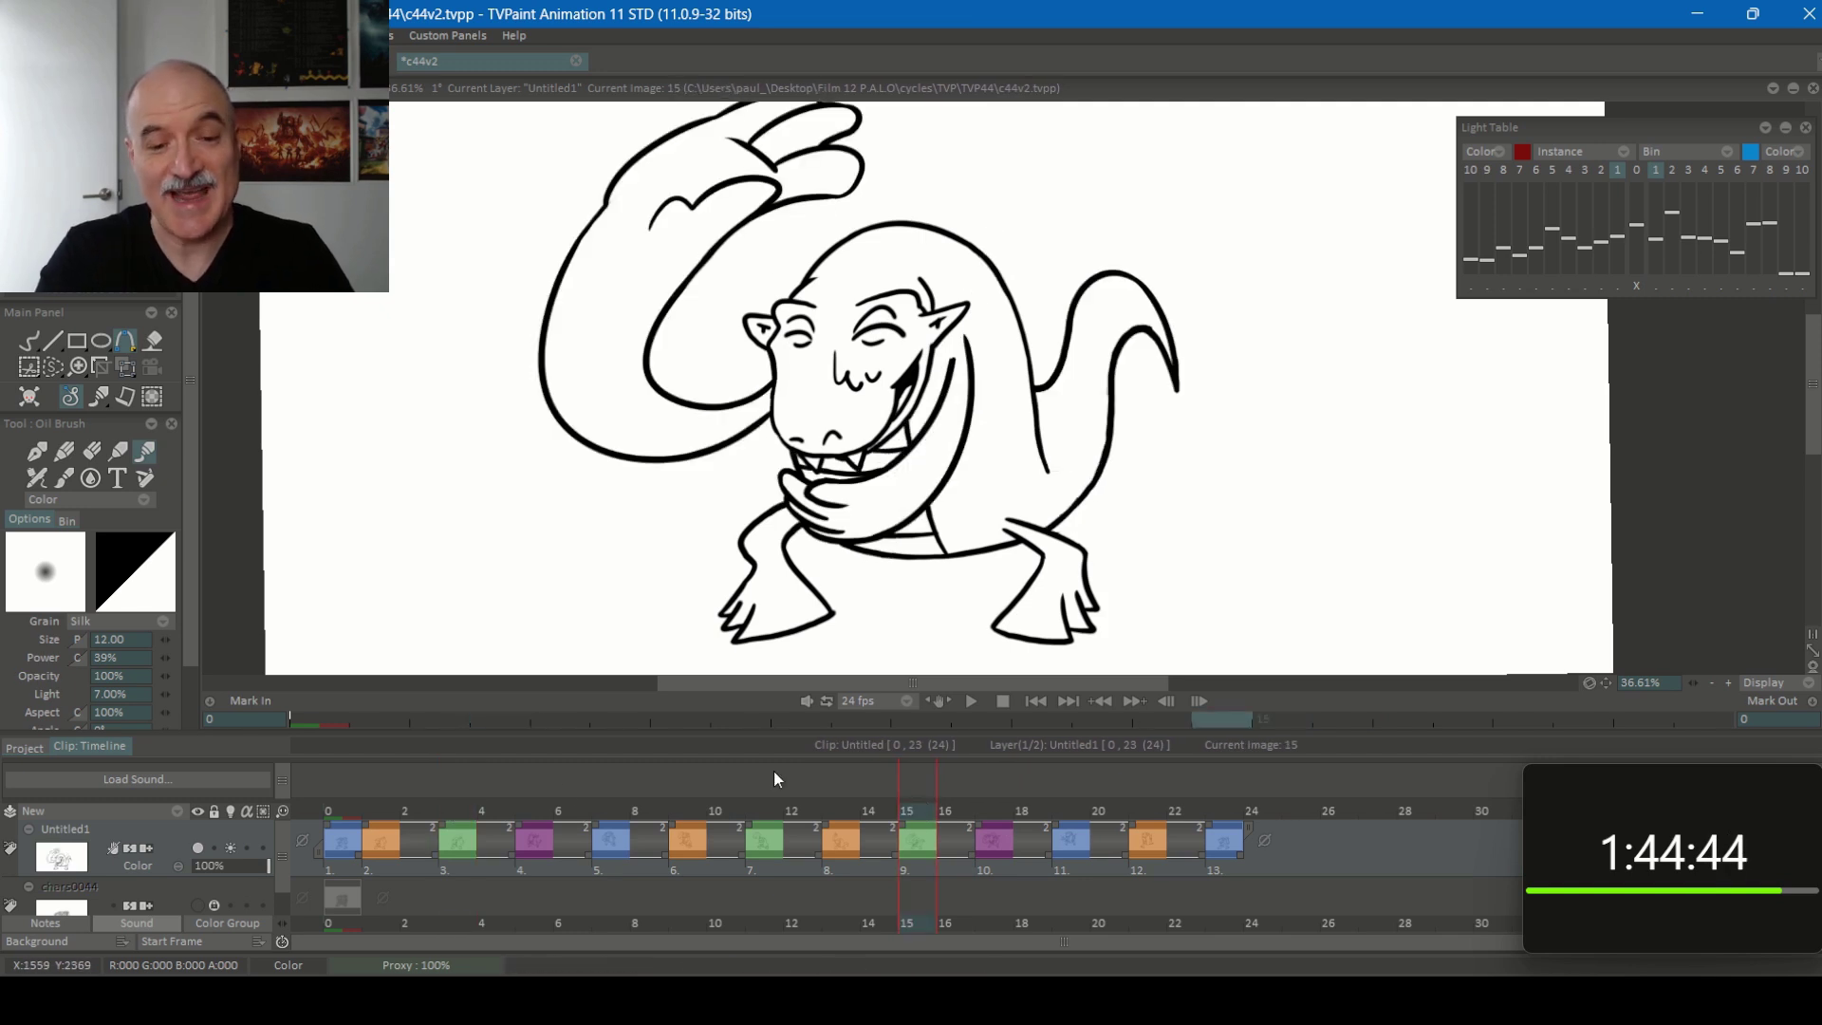
click(468, 812)
click(915, 815)
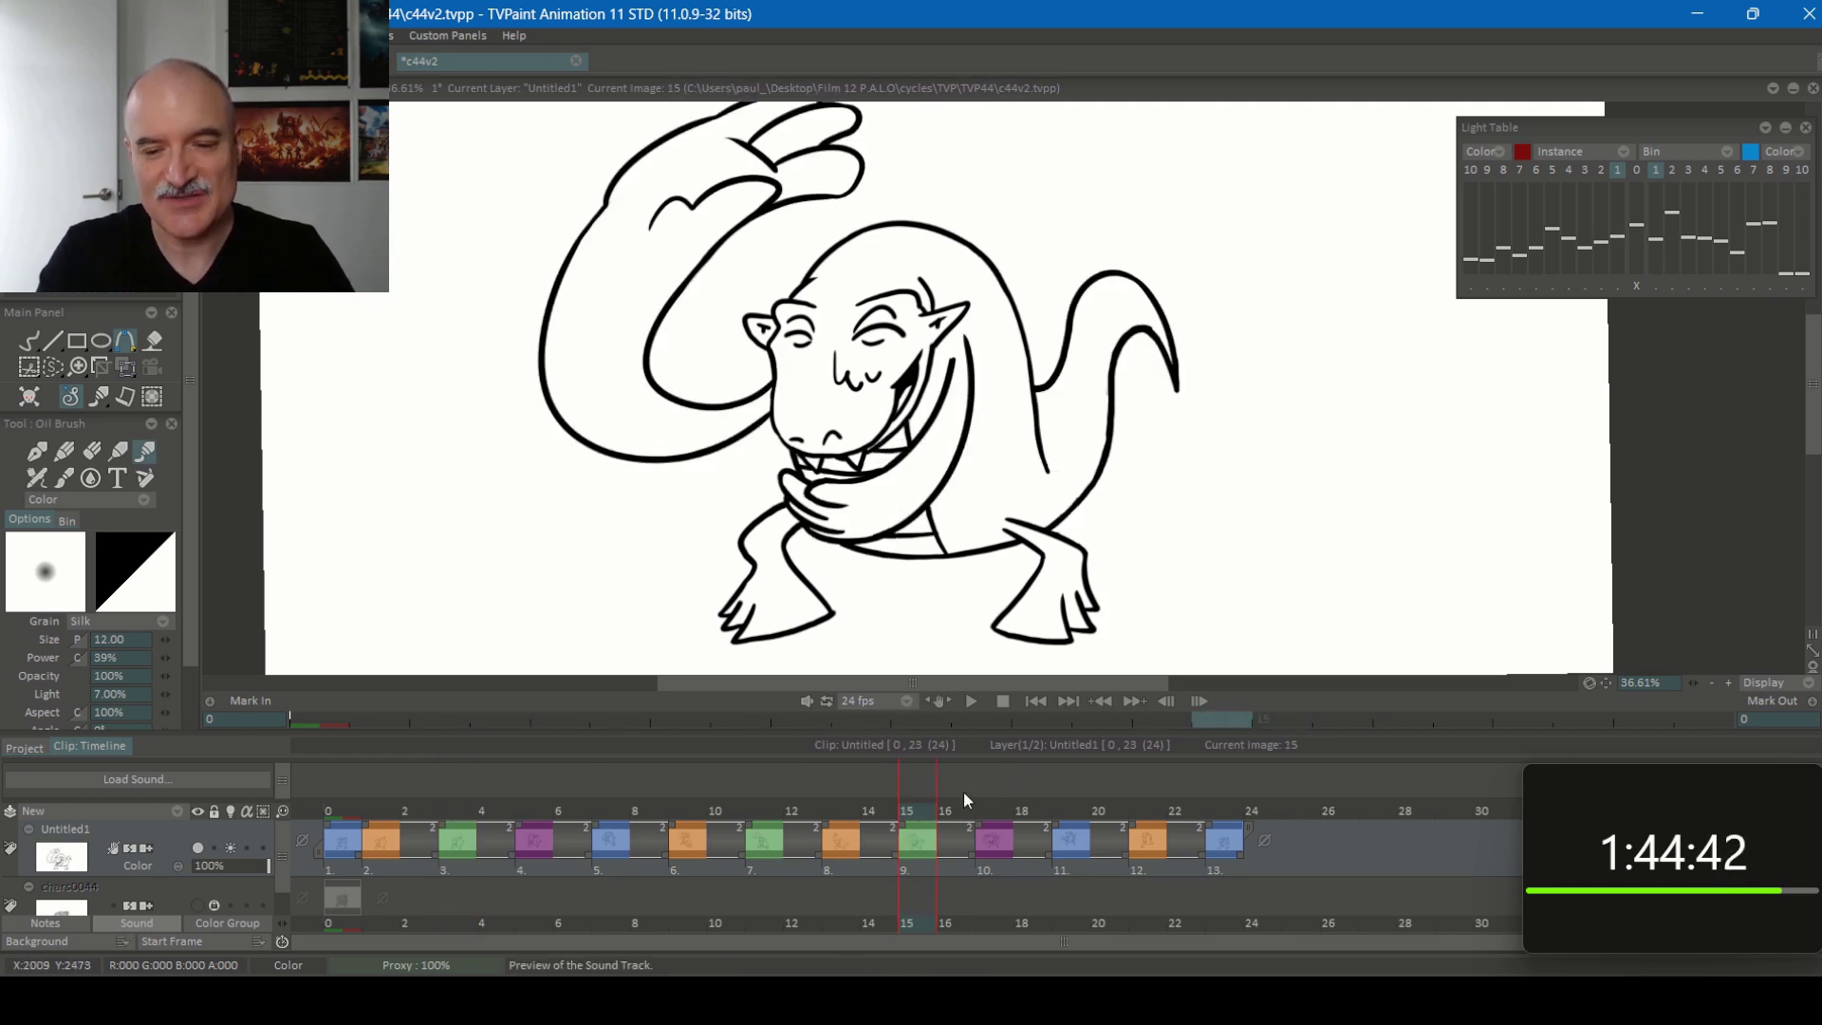
click(467, 817)
click(917, 813)
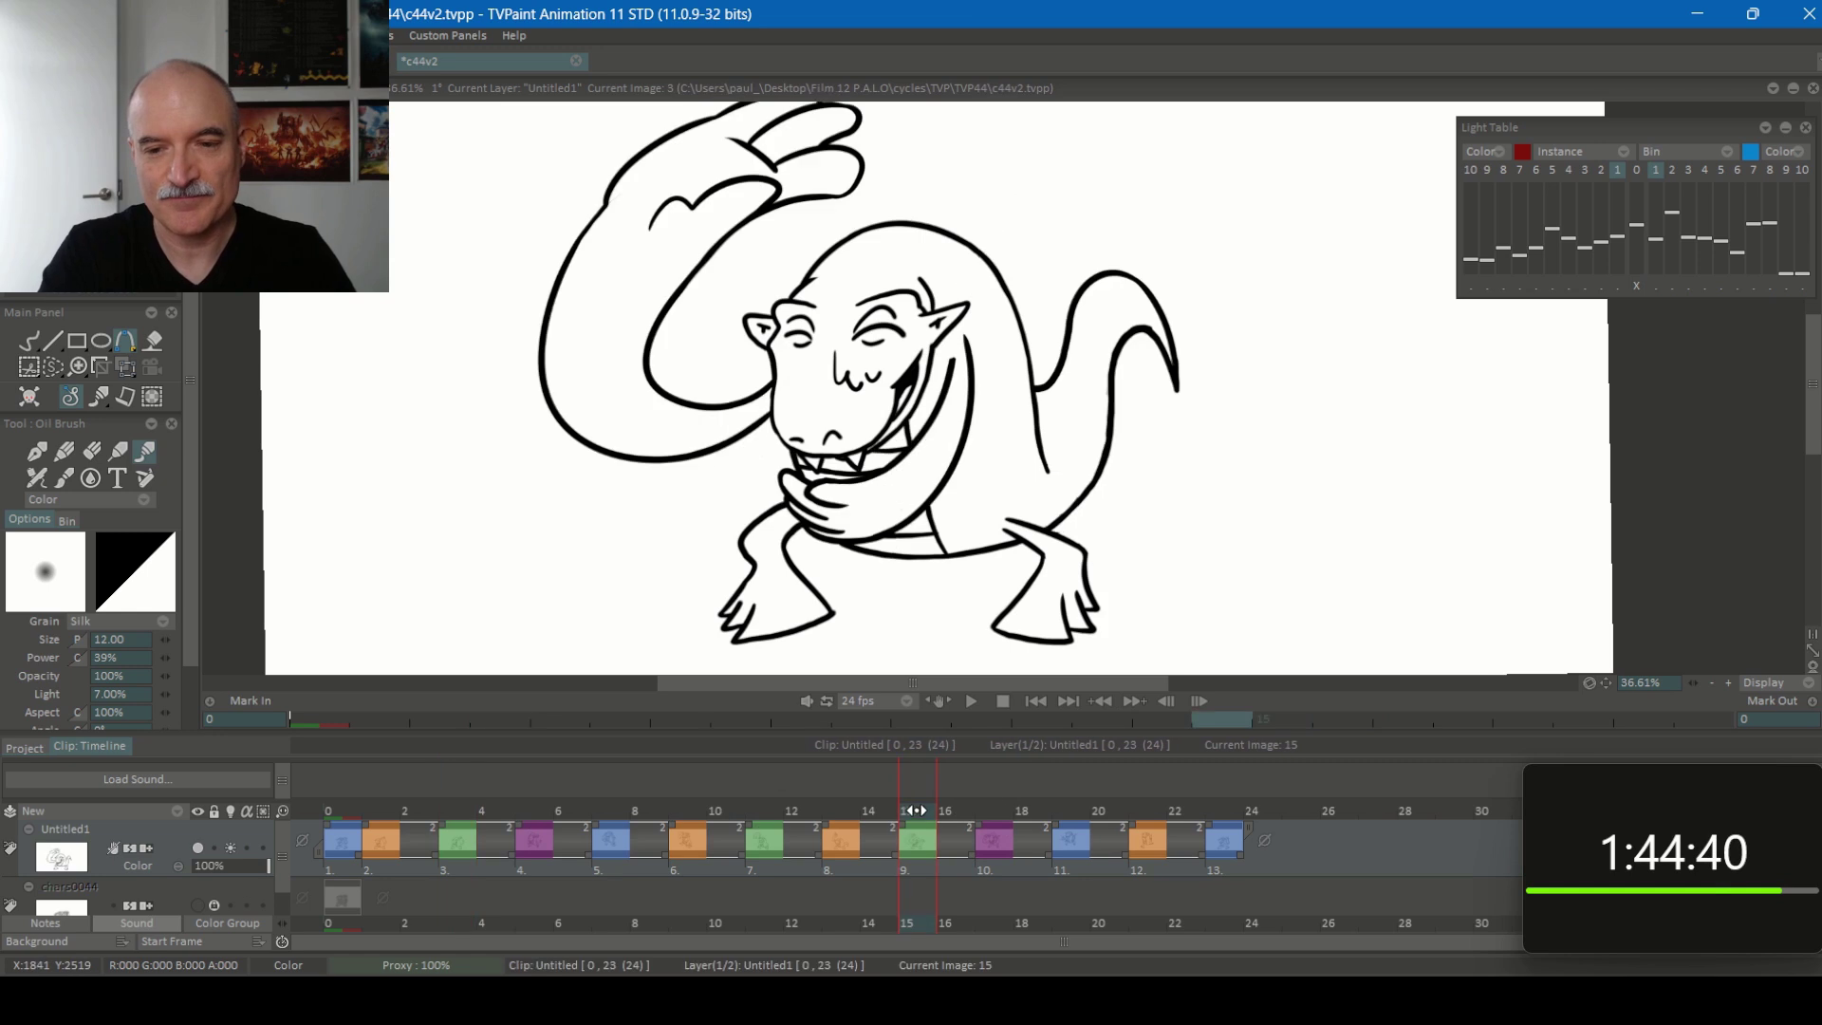
Compare frames 17 and 5 by flipping between them
click(994, 811)
click(543, 831)
scroll(1044, 549, down, 2)
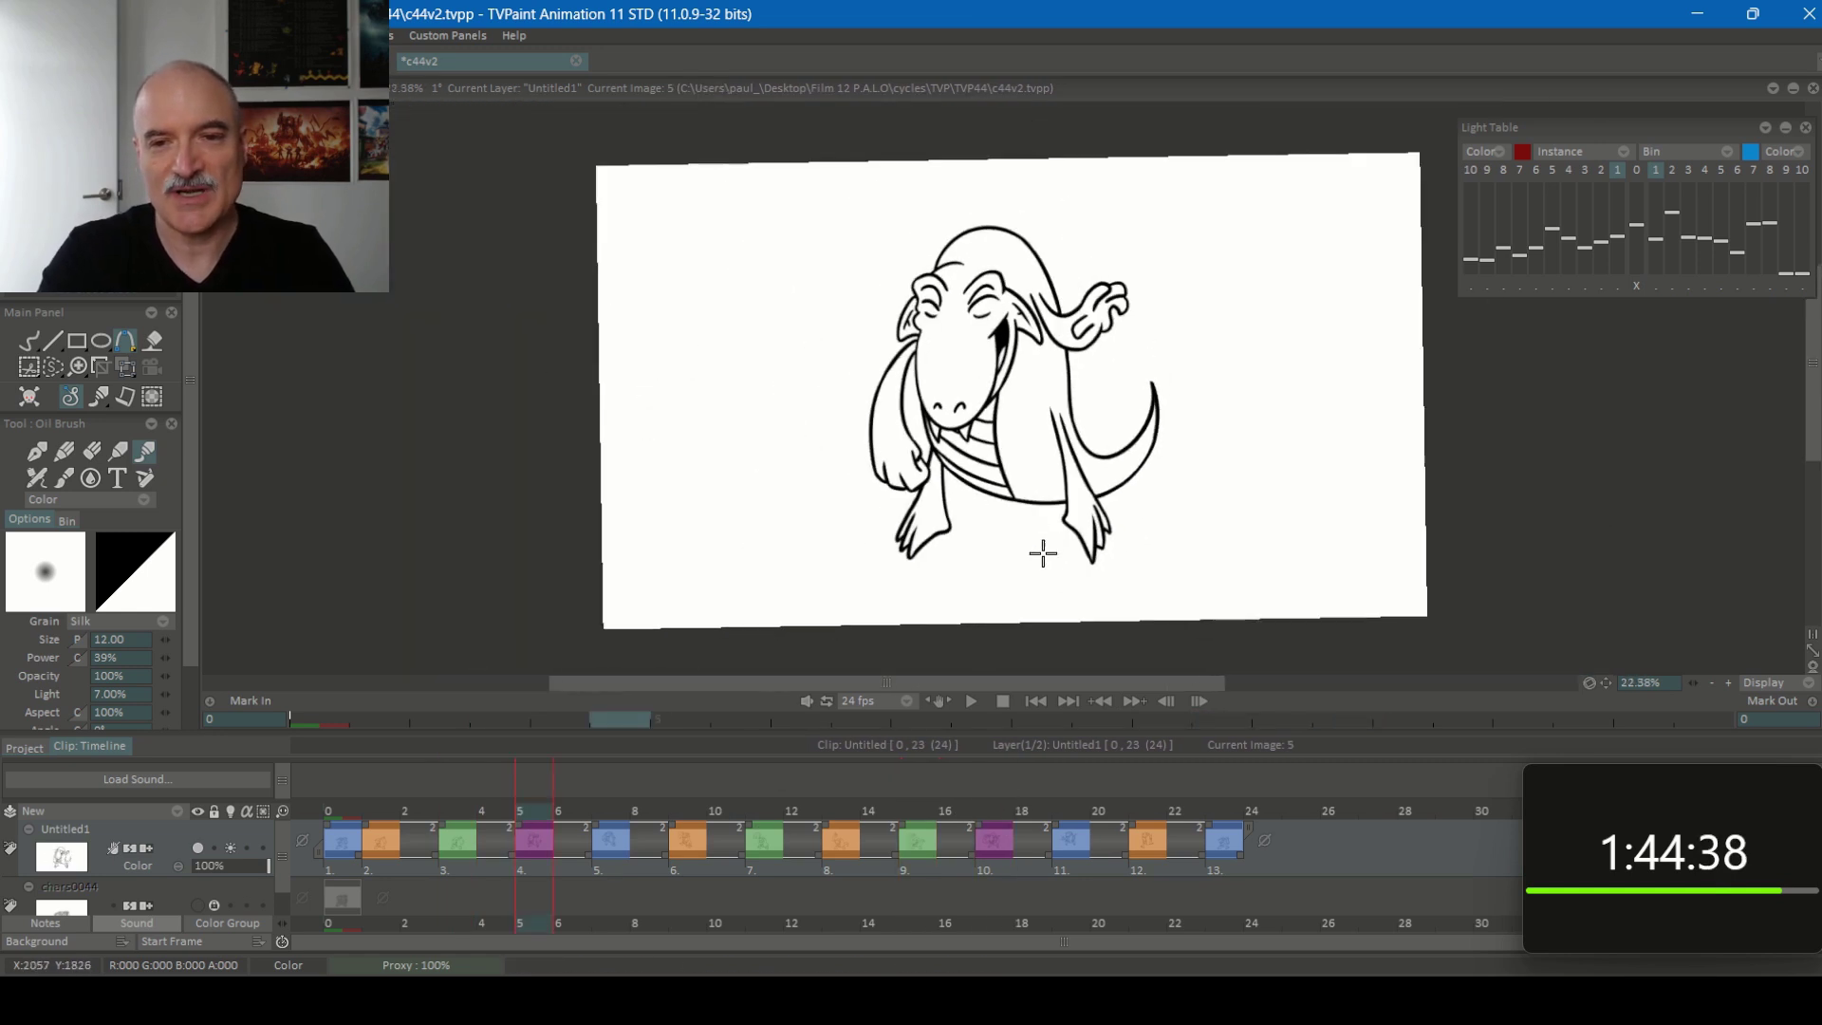
click(999, 813)
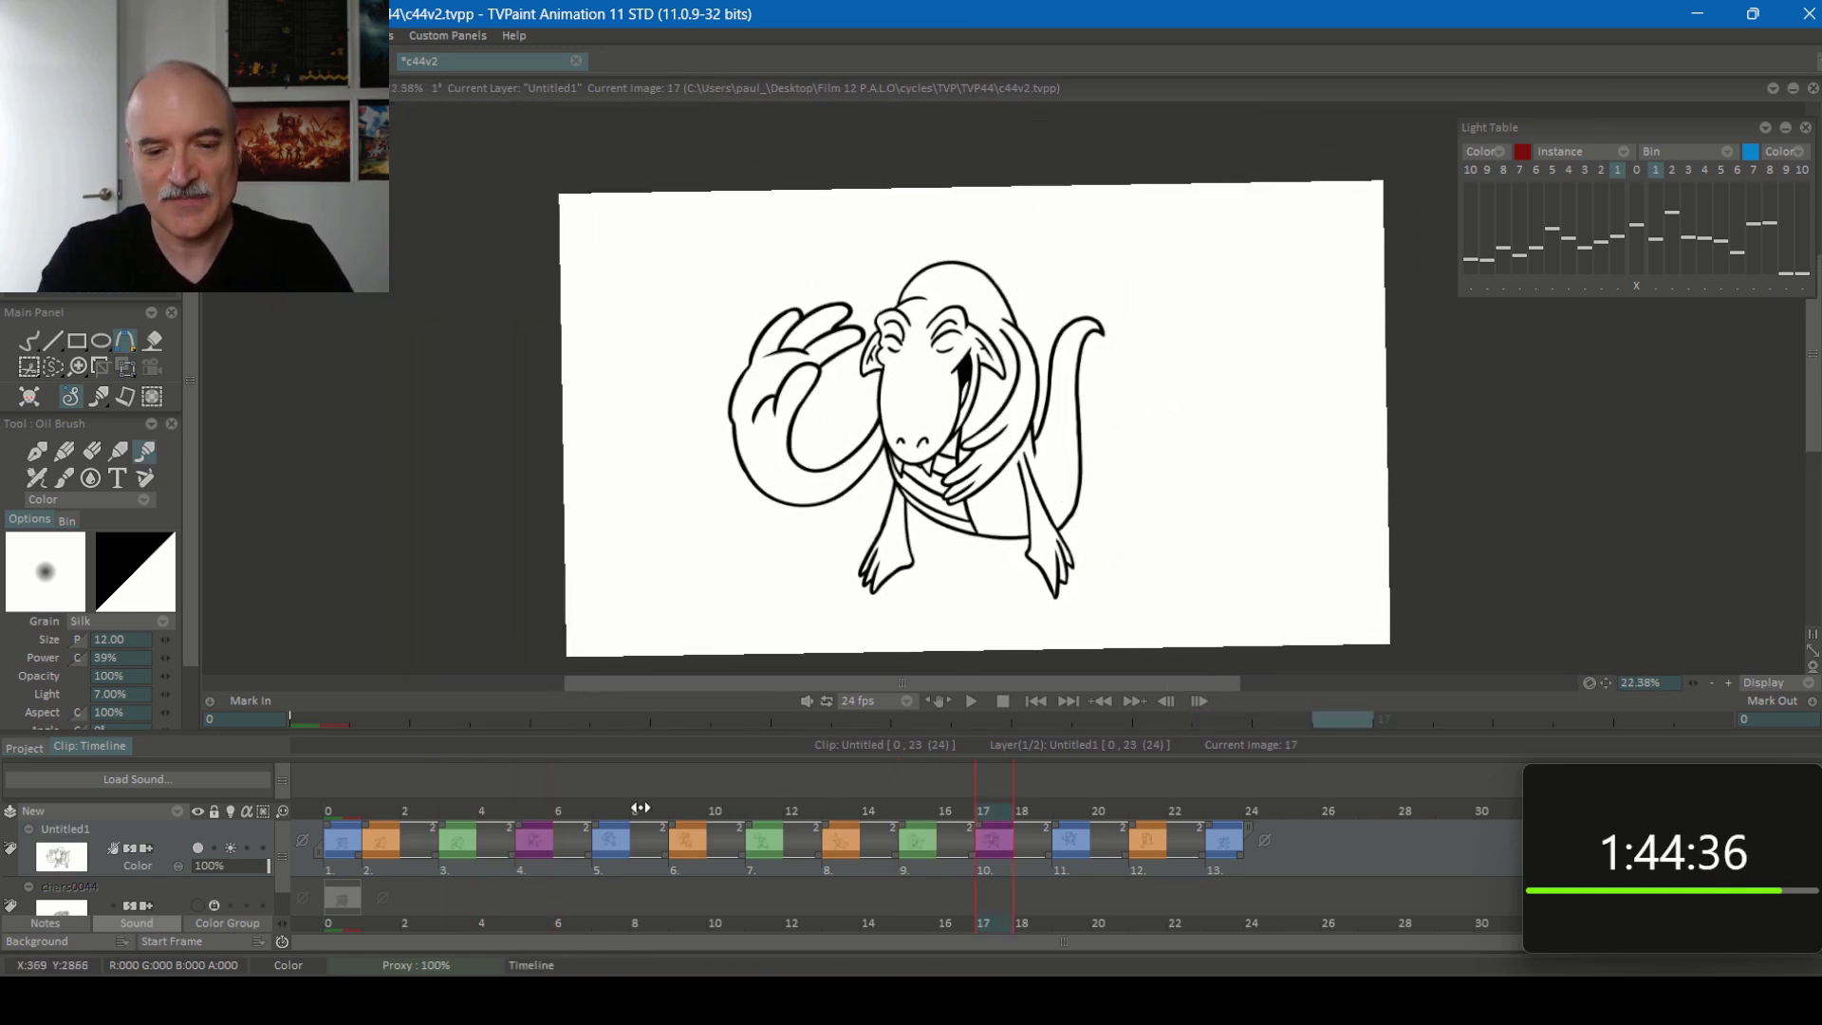
Flip back and forth between frames 7 and 19 to check the timing
click(622, 812)
click(1076, 810)
drag(1076, 800, 598, 806)
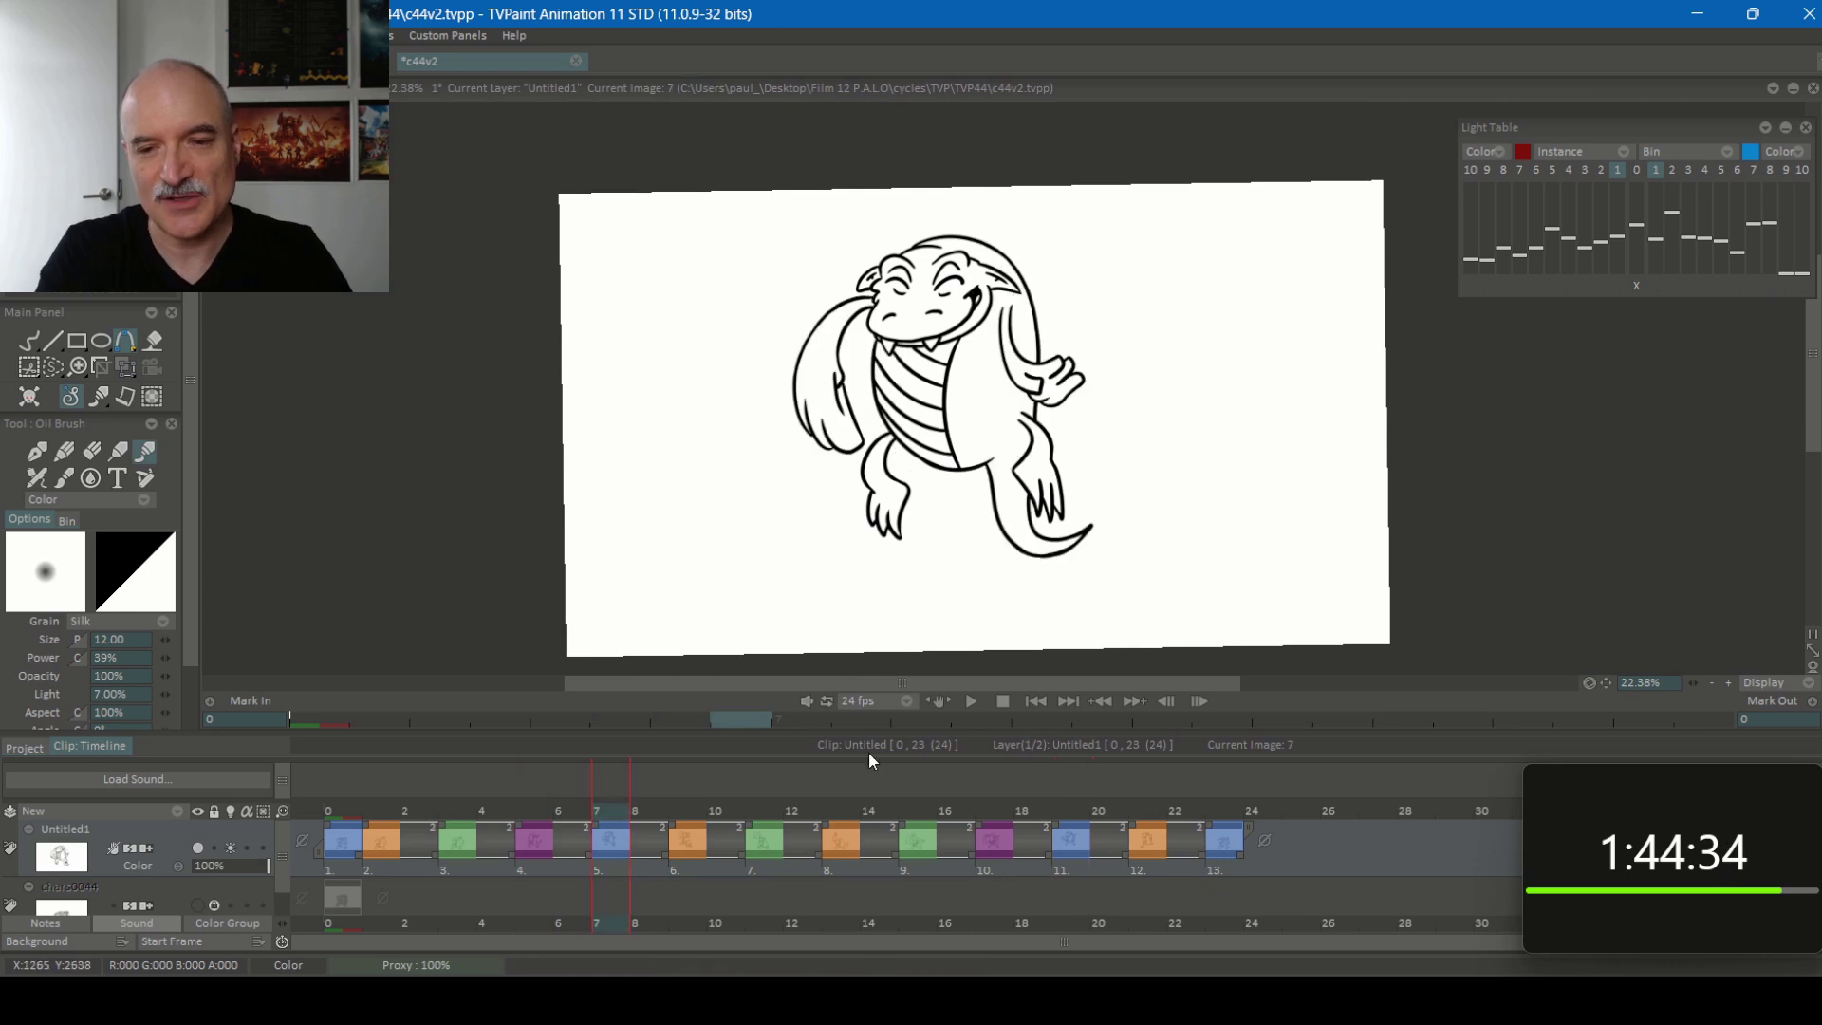
click(1069, 809)
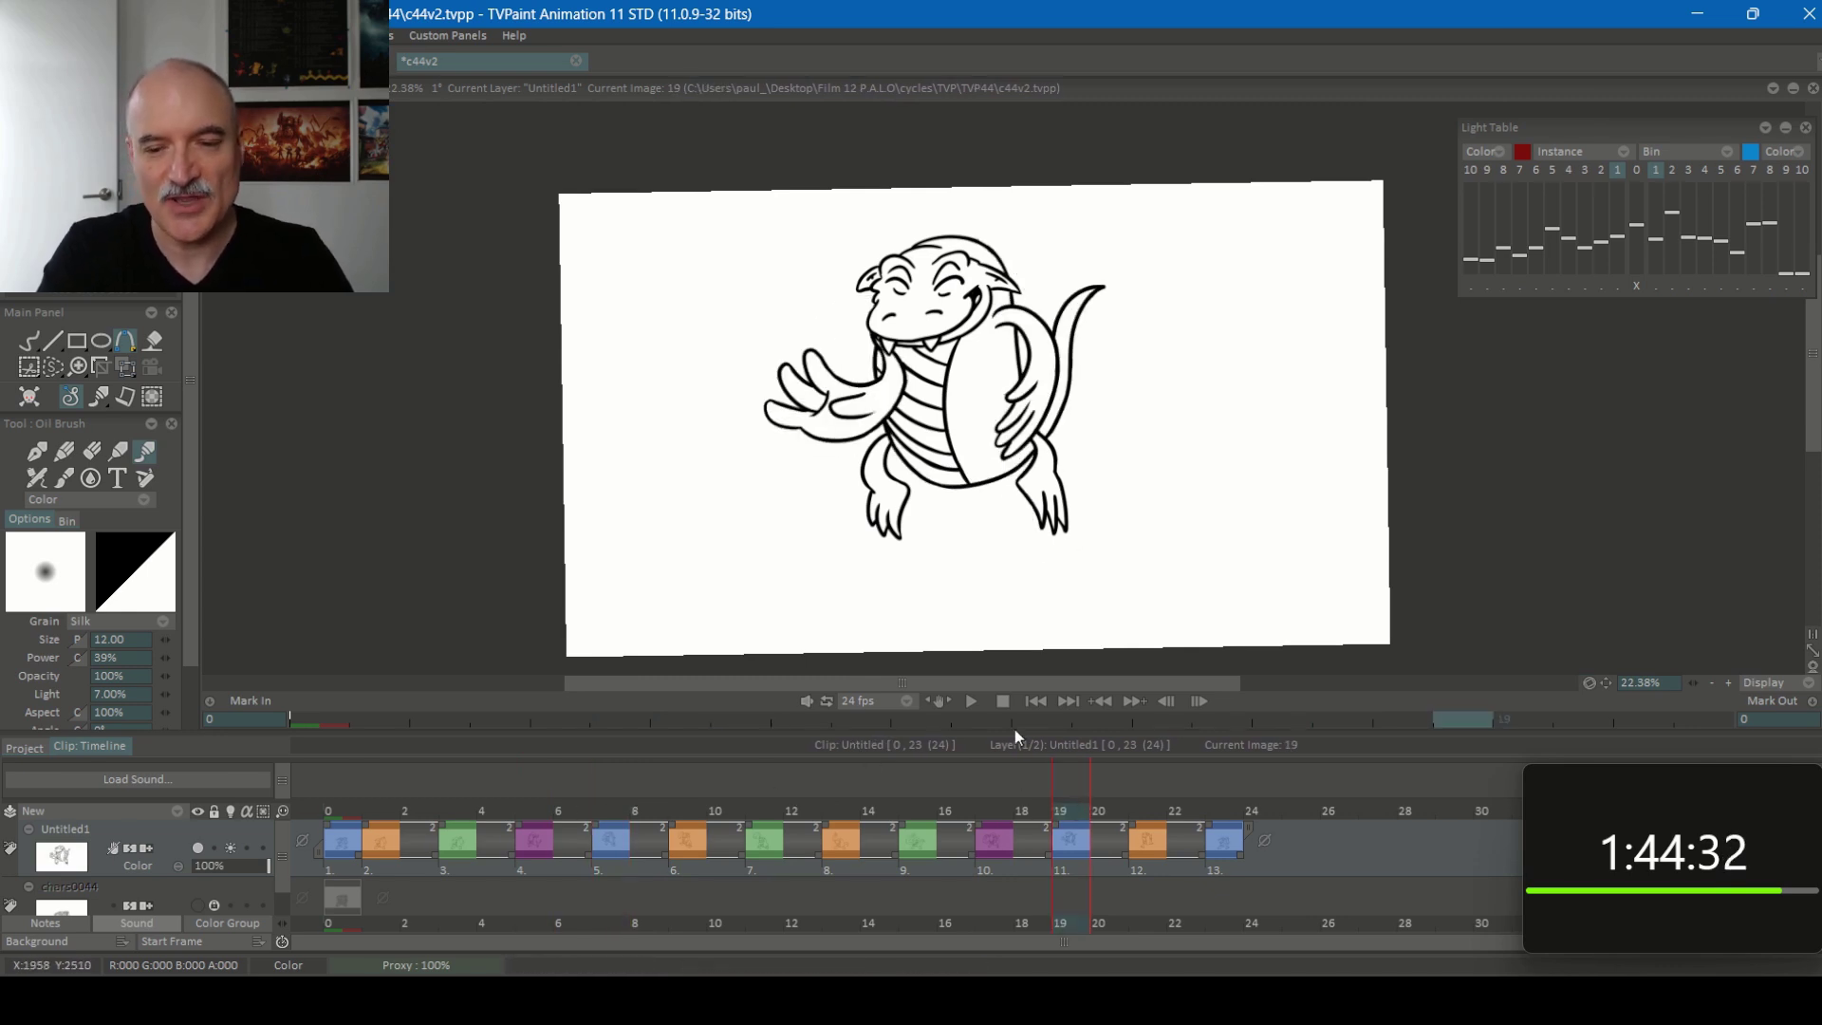
click(610, 809)
click(1069, 809)
click(604, 808)
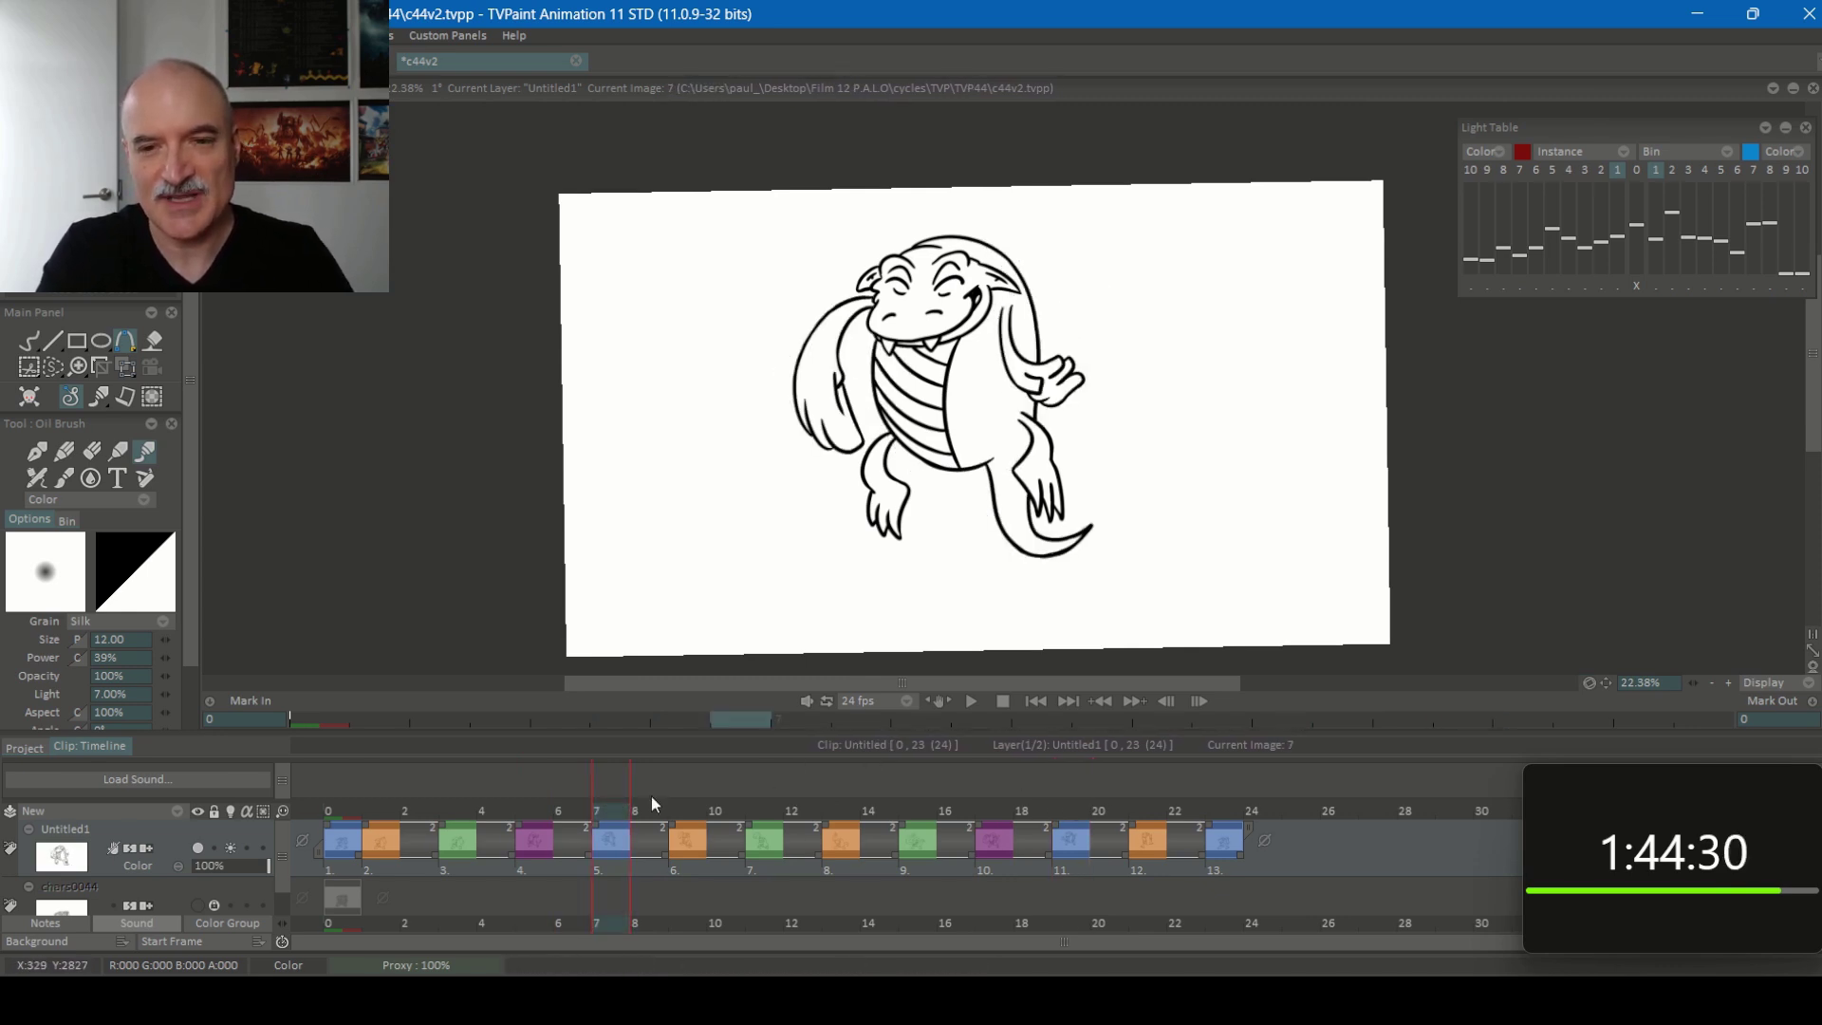
click(1088, 804)
click(603, 810)
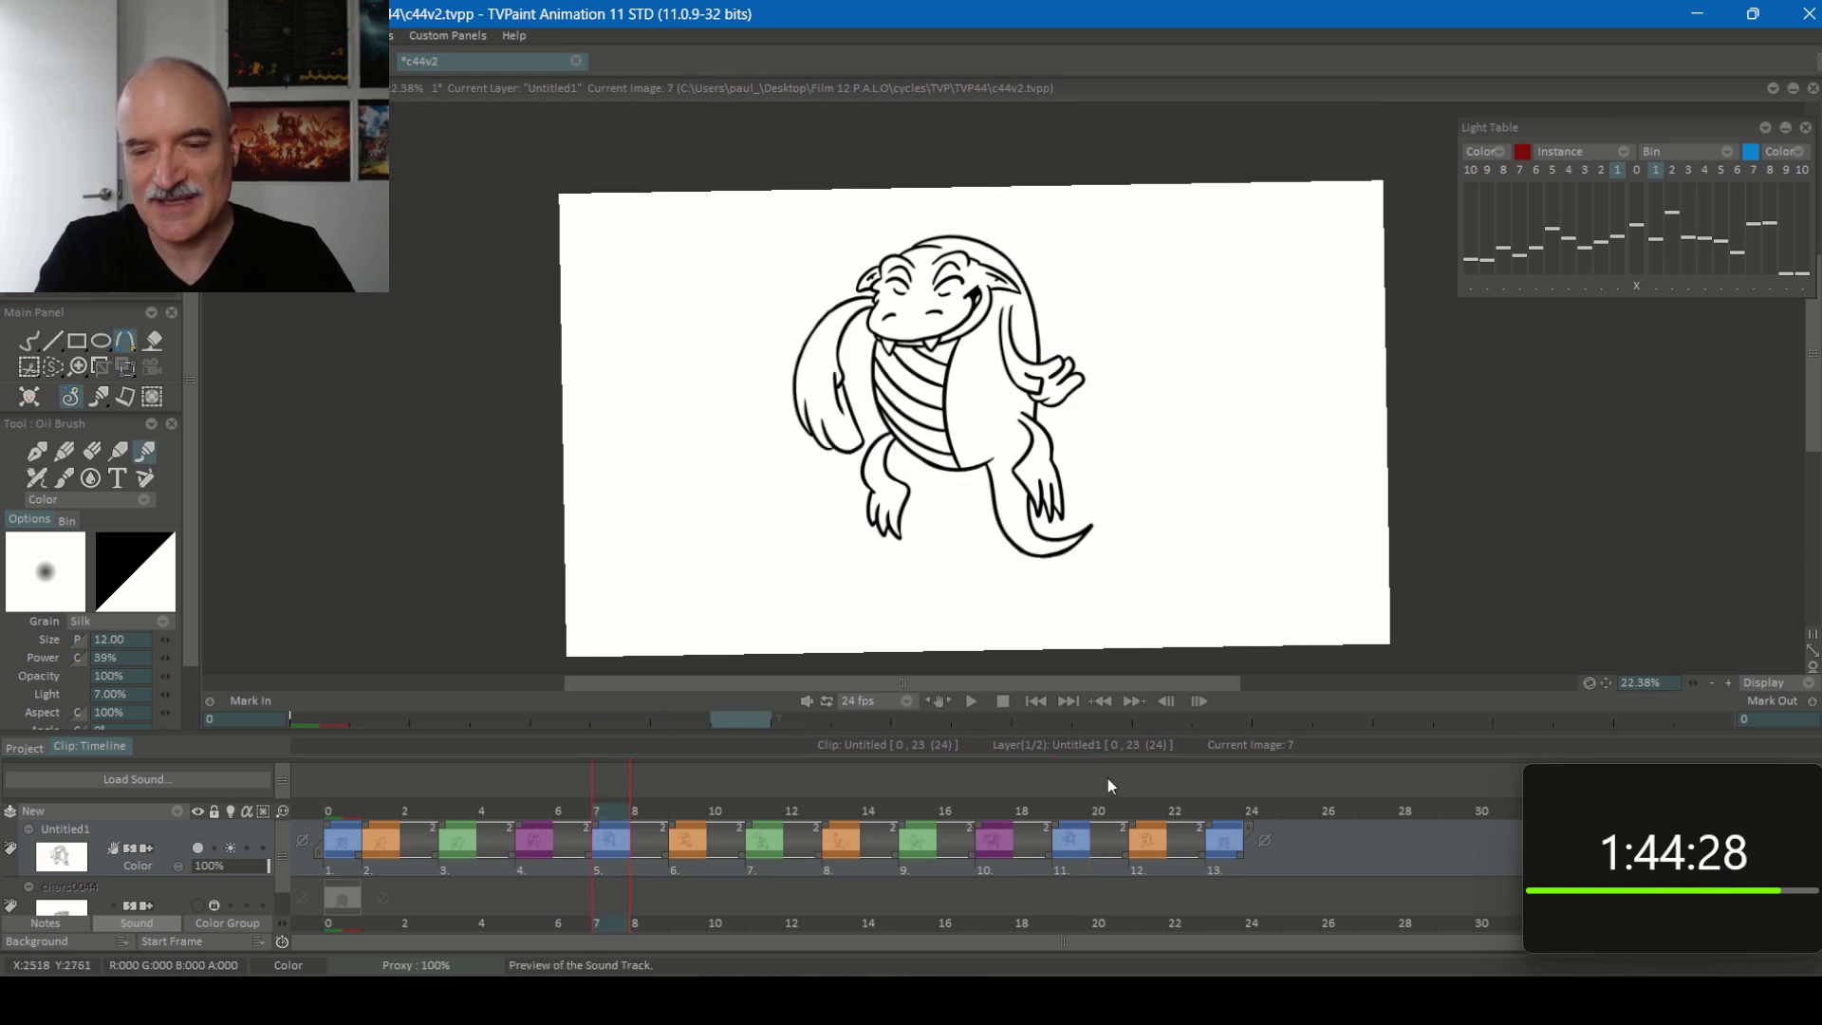
Flip back and forth between frames 21 and 9 to compare them
click(1148, 813)
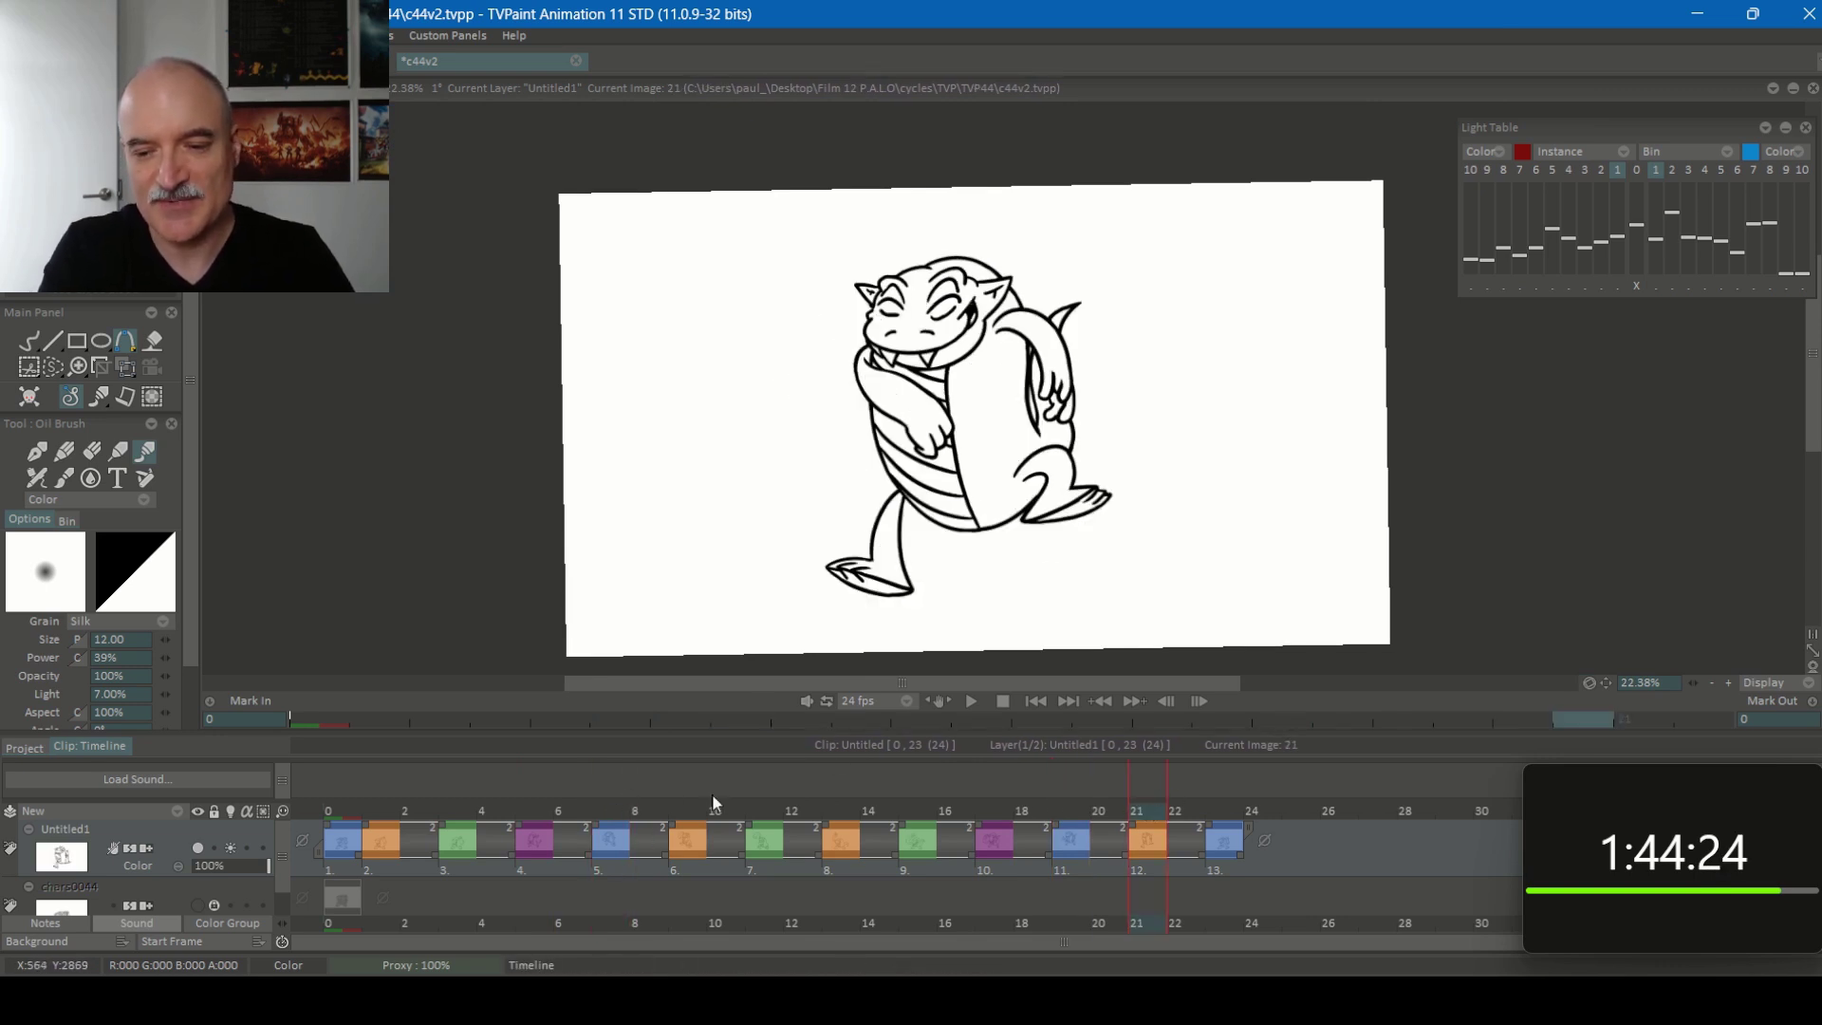
click(697, 812)
click(1162, 784)
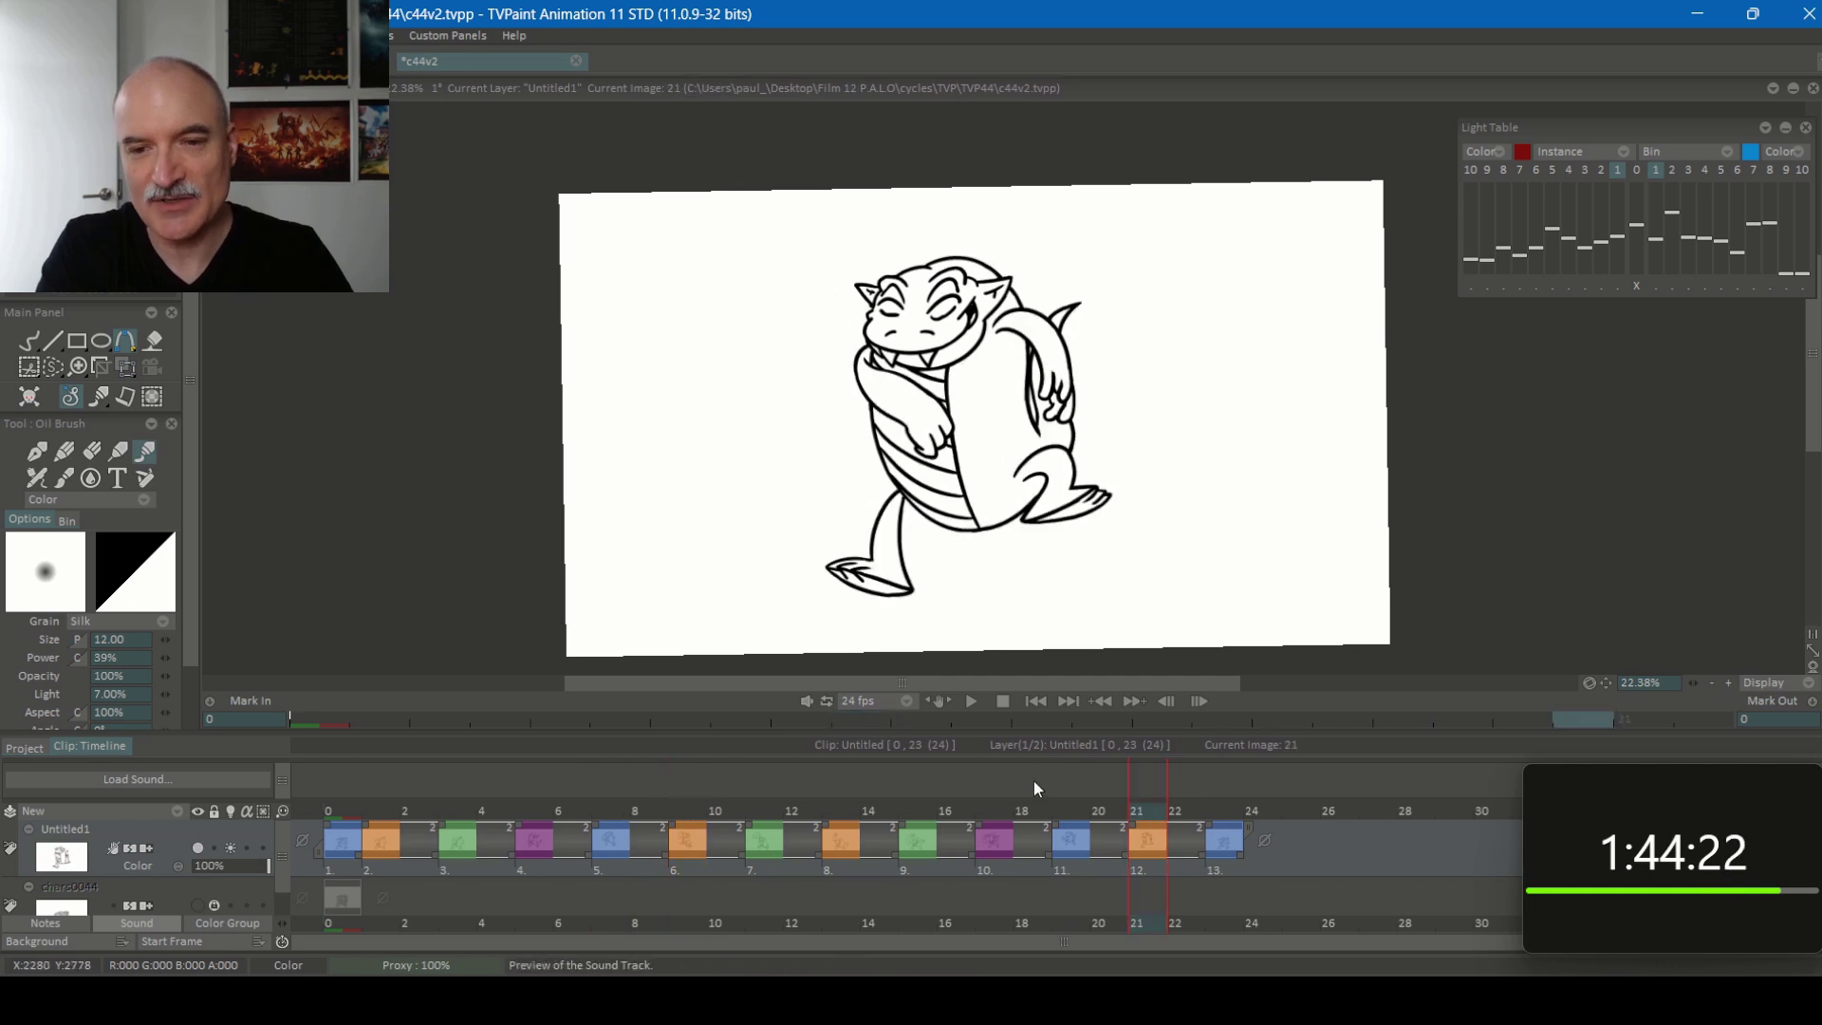
click(697, 810)
click(1134, 806)
click(703, 810)
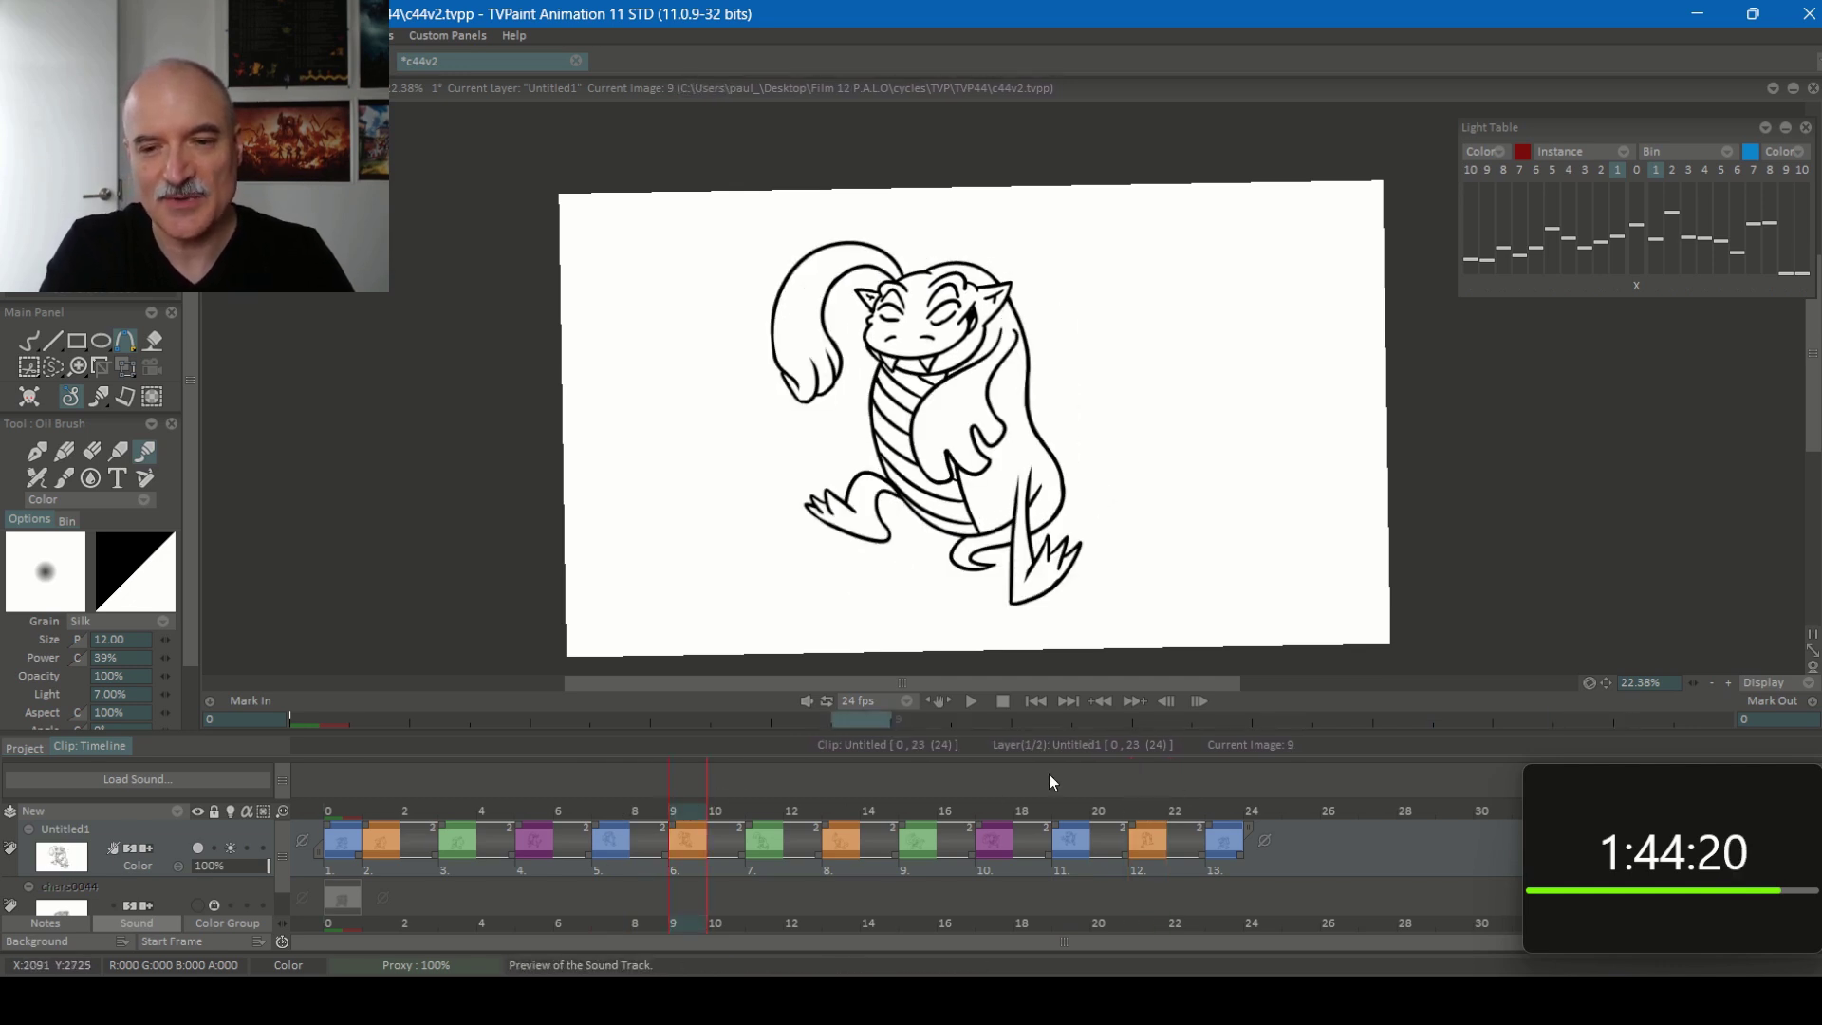
click(1161, 799)
Return to frame 0, then play the dragon loop and stop it
click(346, 797)
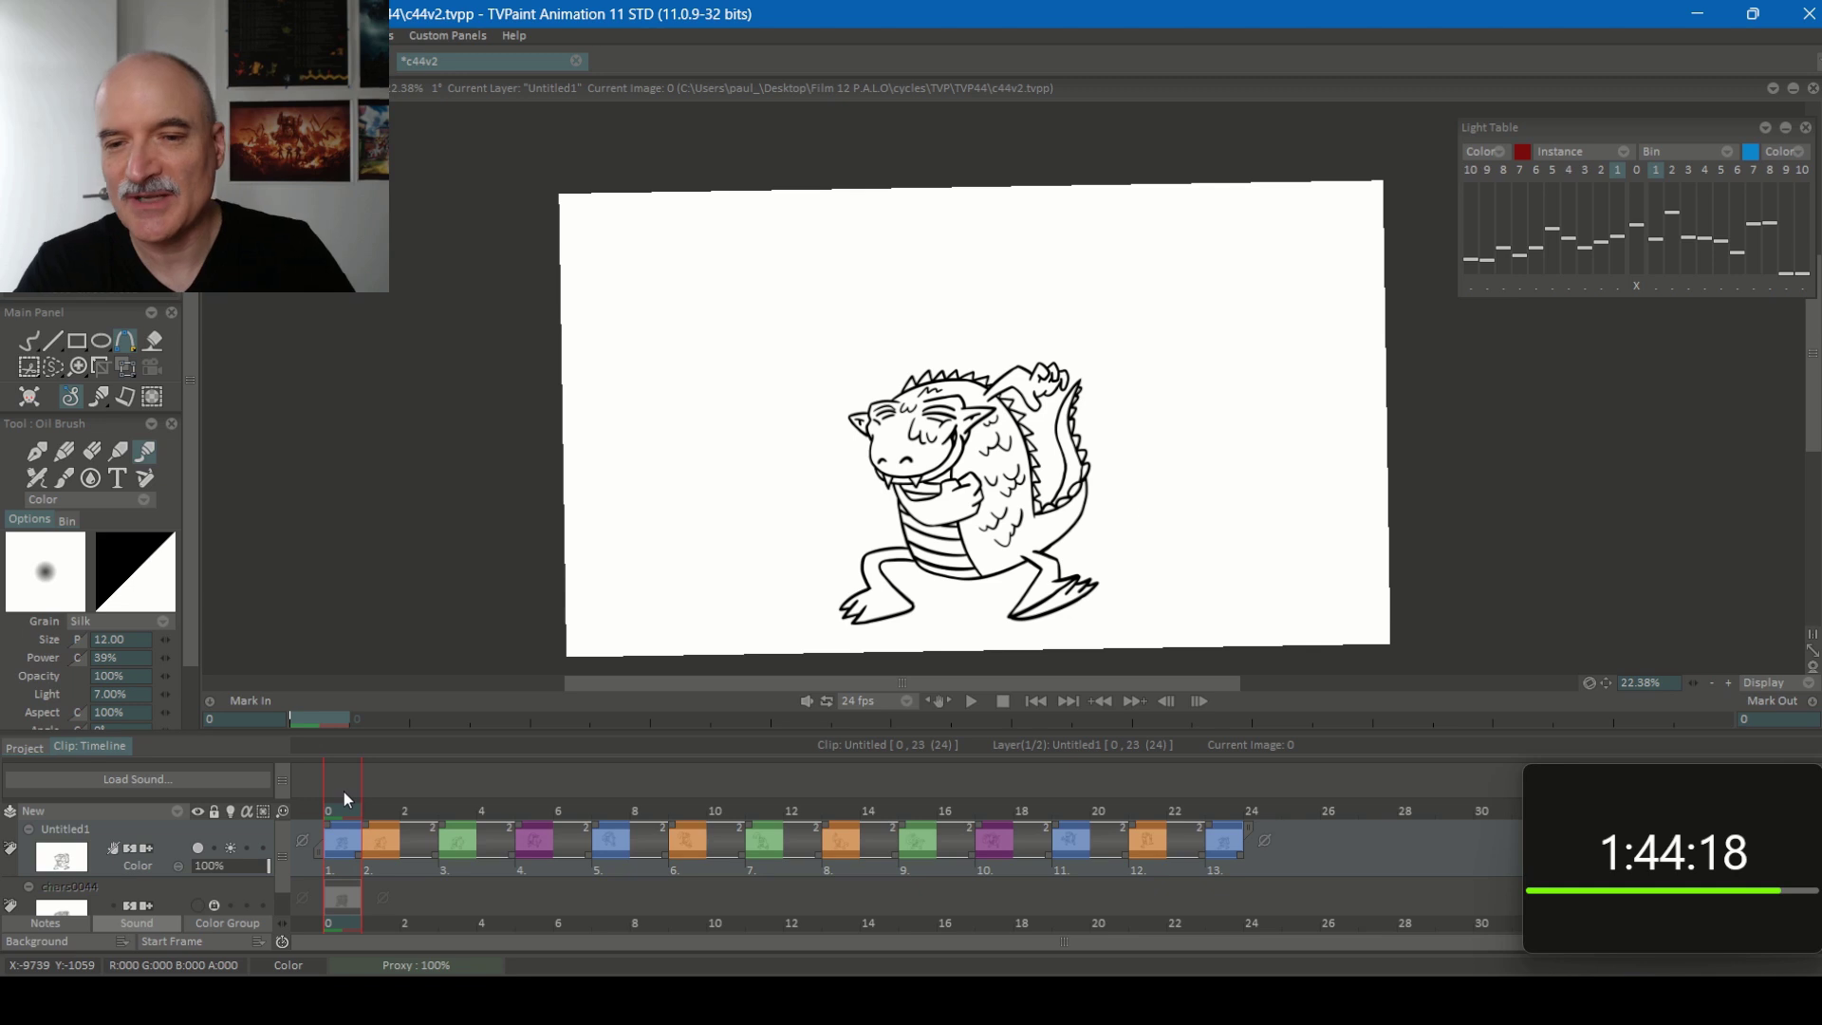
key(Return)
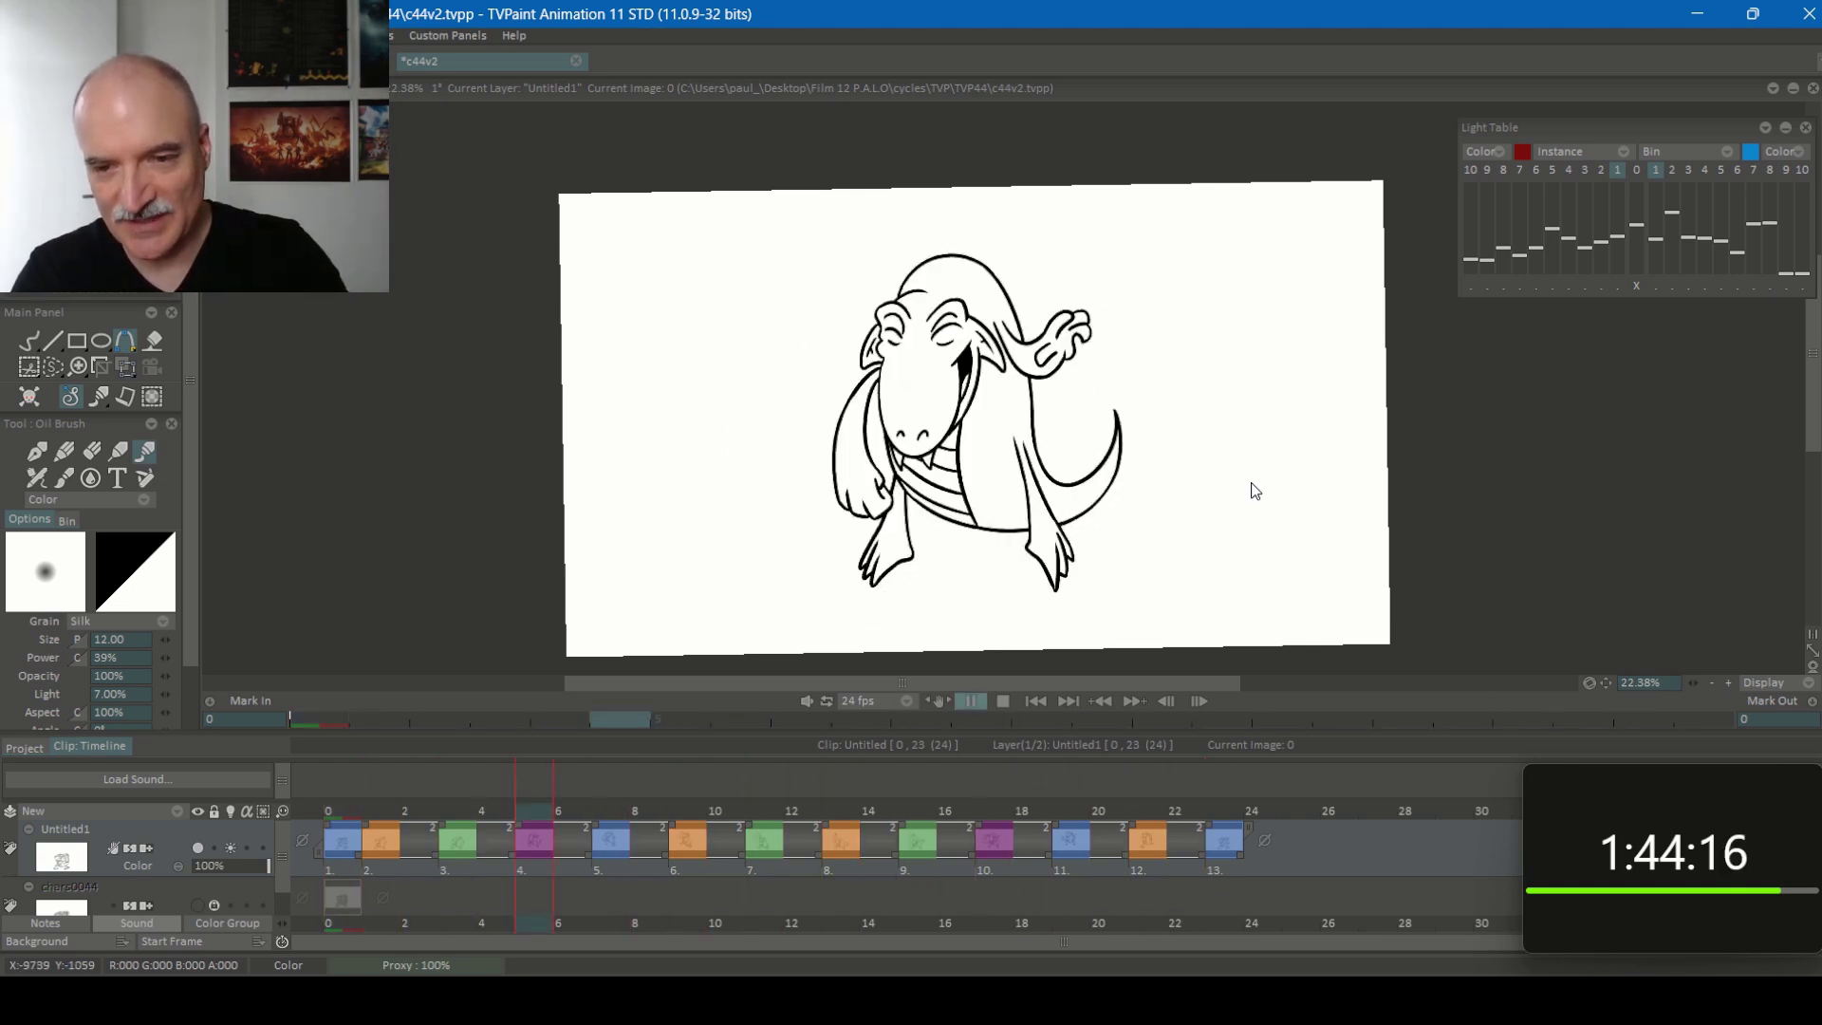
key(Return)
Hide the timeline, zoom in on the dragon, and play the 24-frame loop
key(Tab)
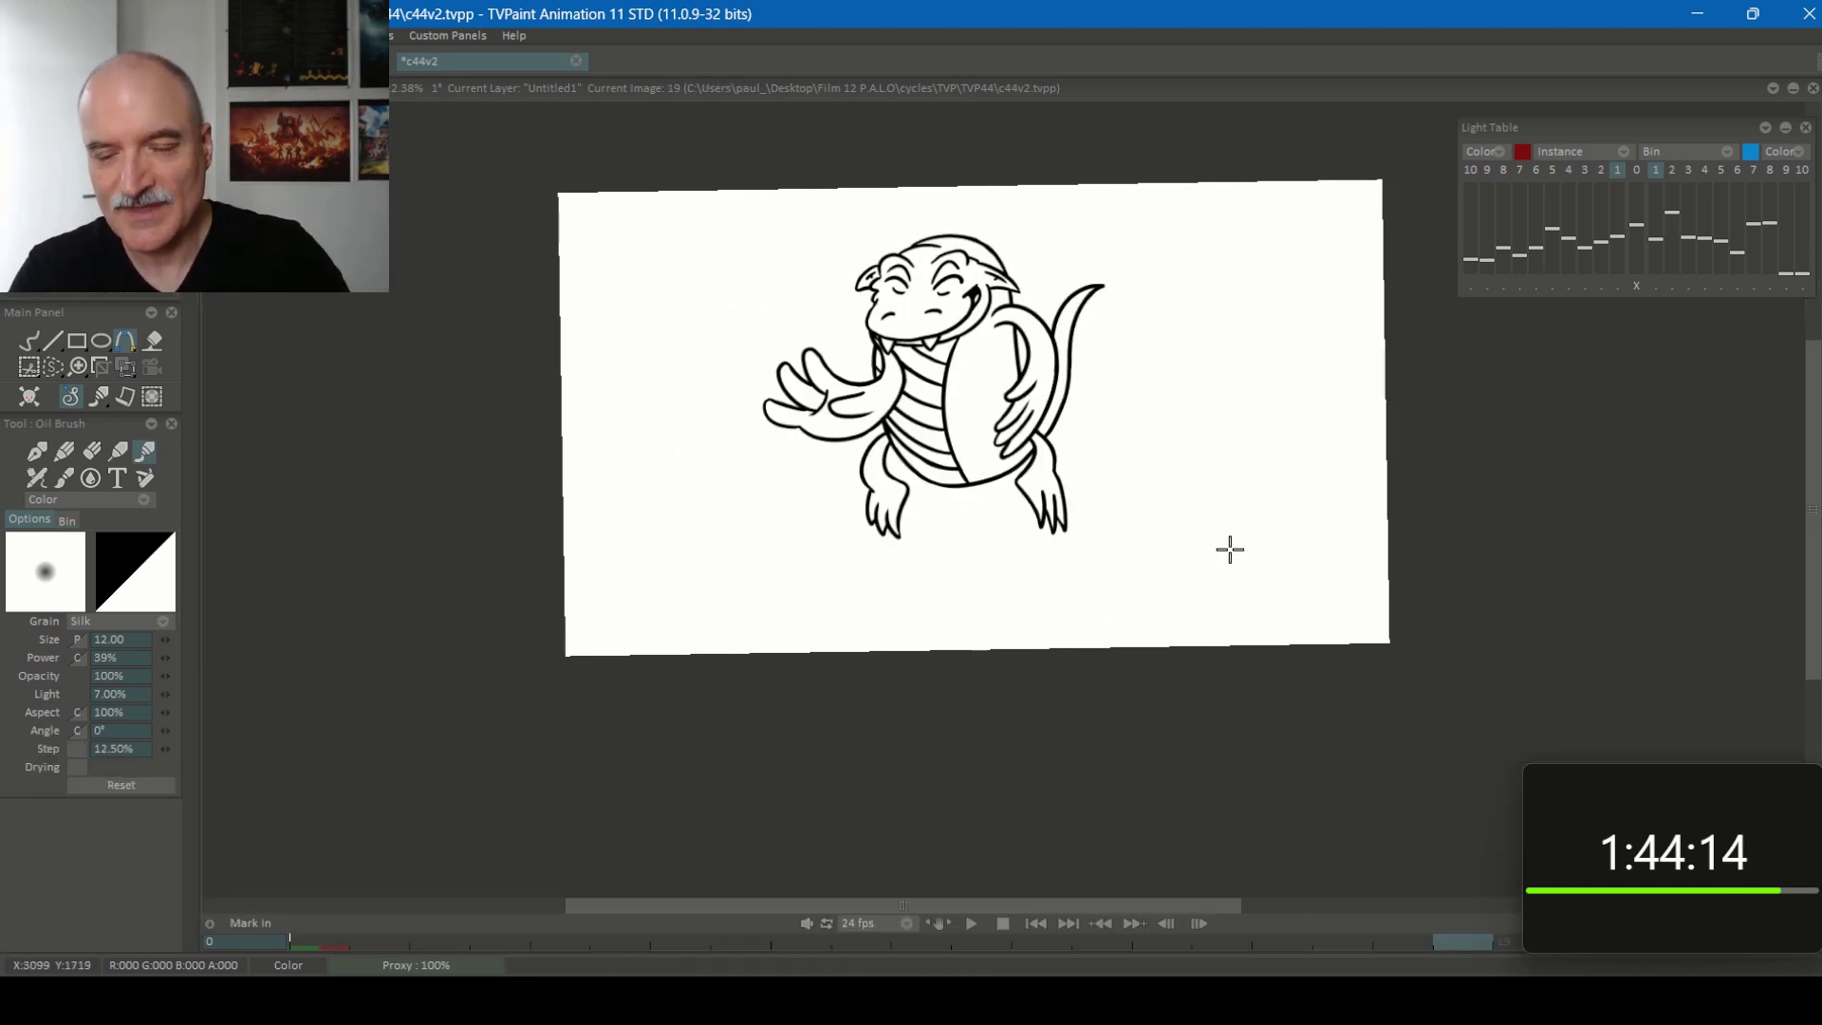
scroll(1209, 522, up, 4)
drag(1199, 520, 1186, 613)
key(Return)
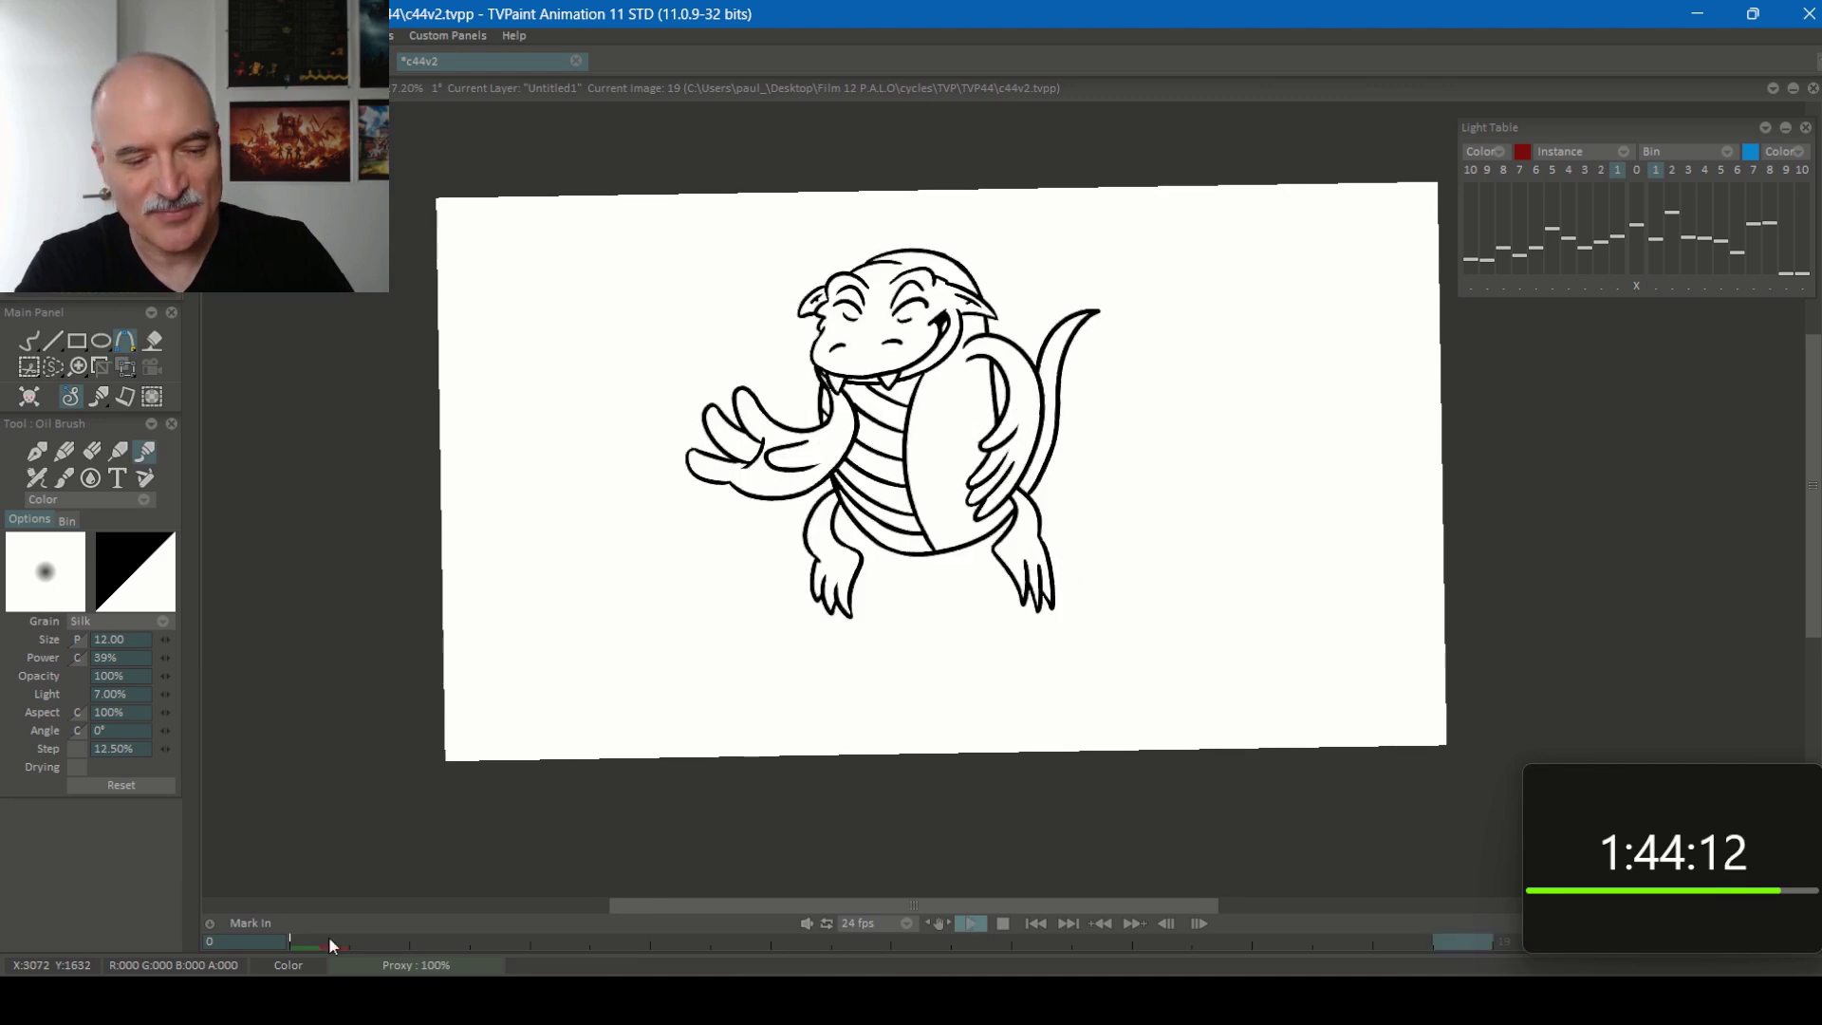